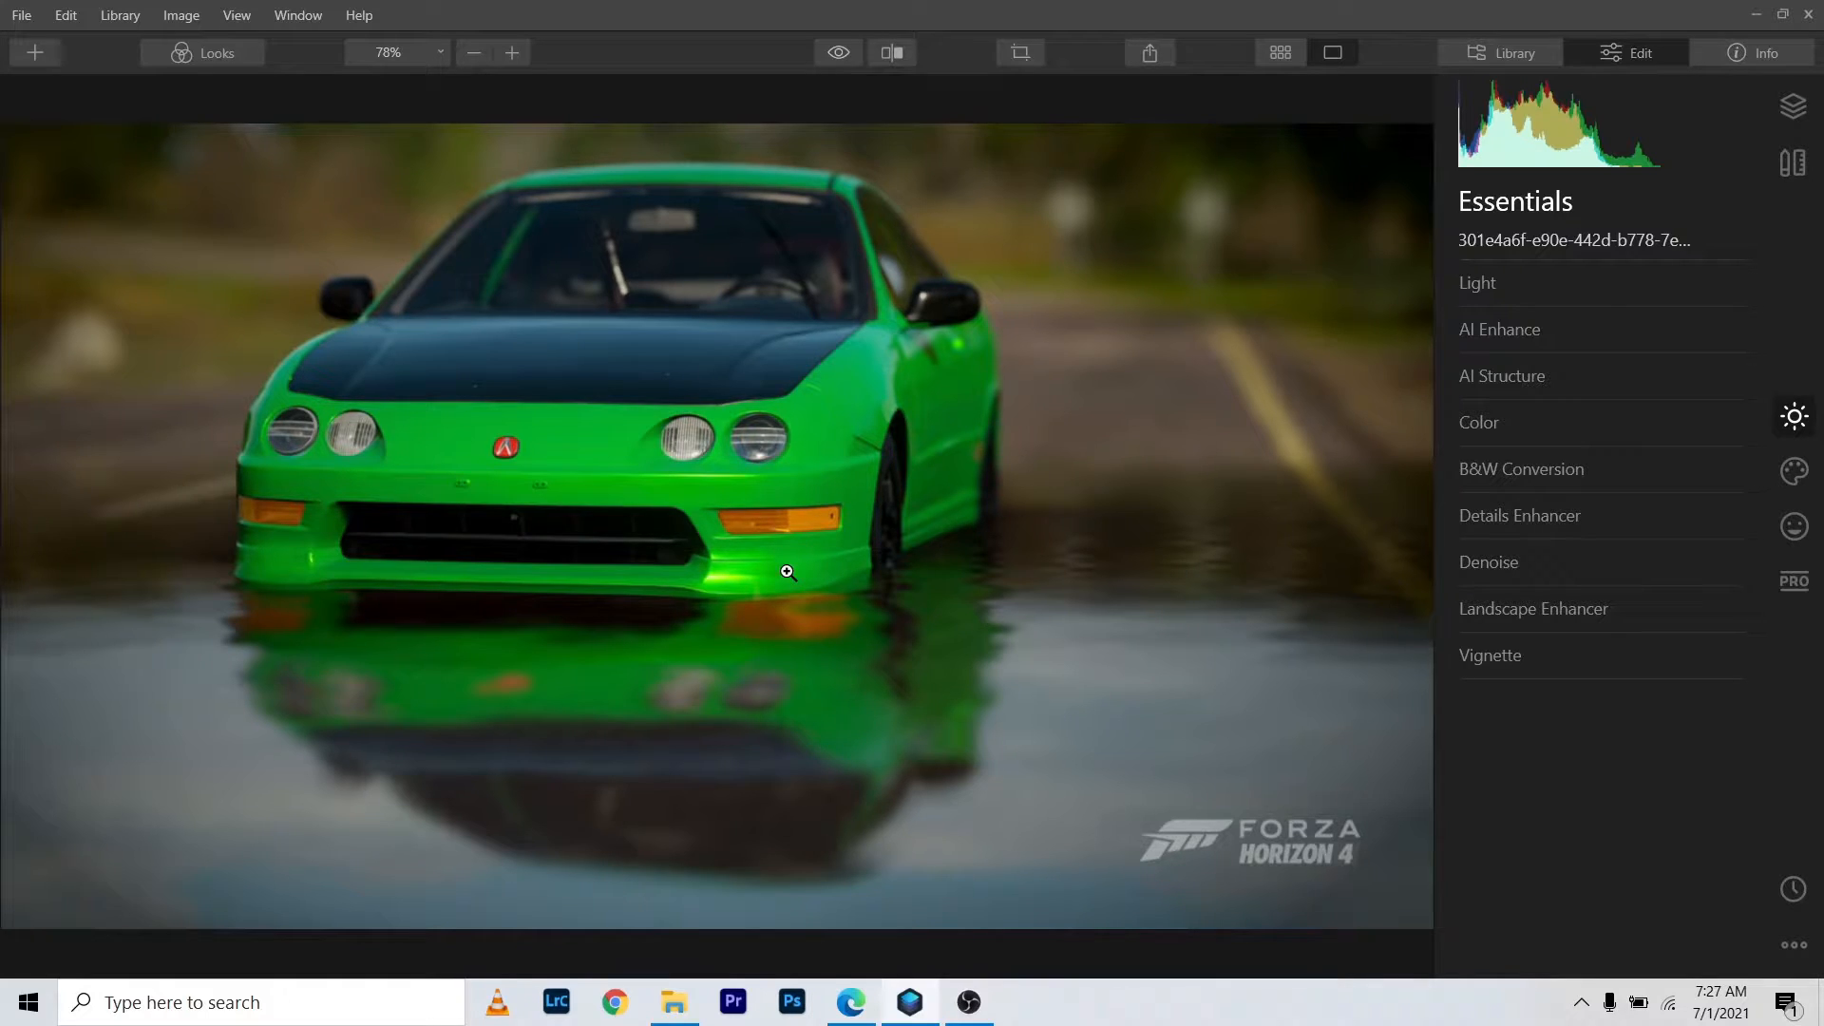
Step: Set the car photo's exposure to -0.40 in the Light adjustments
click(449, 531)
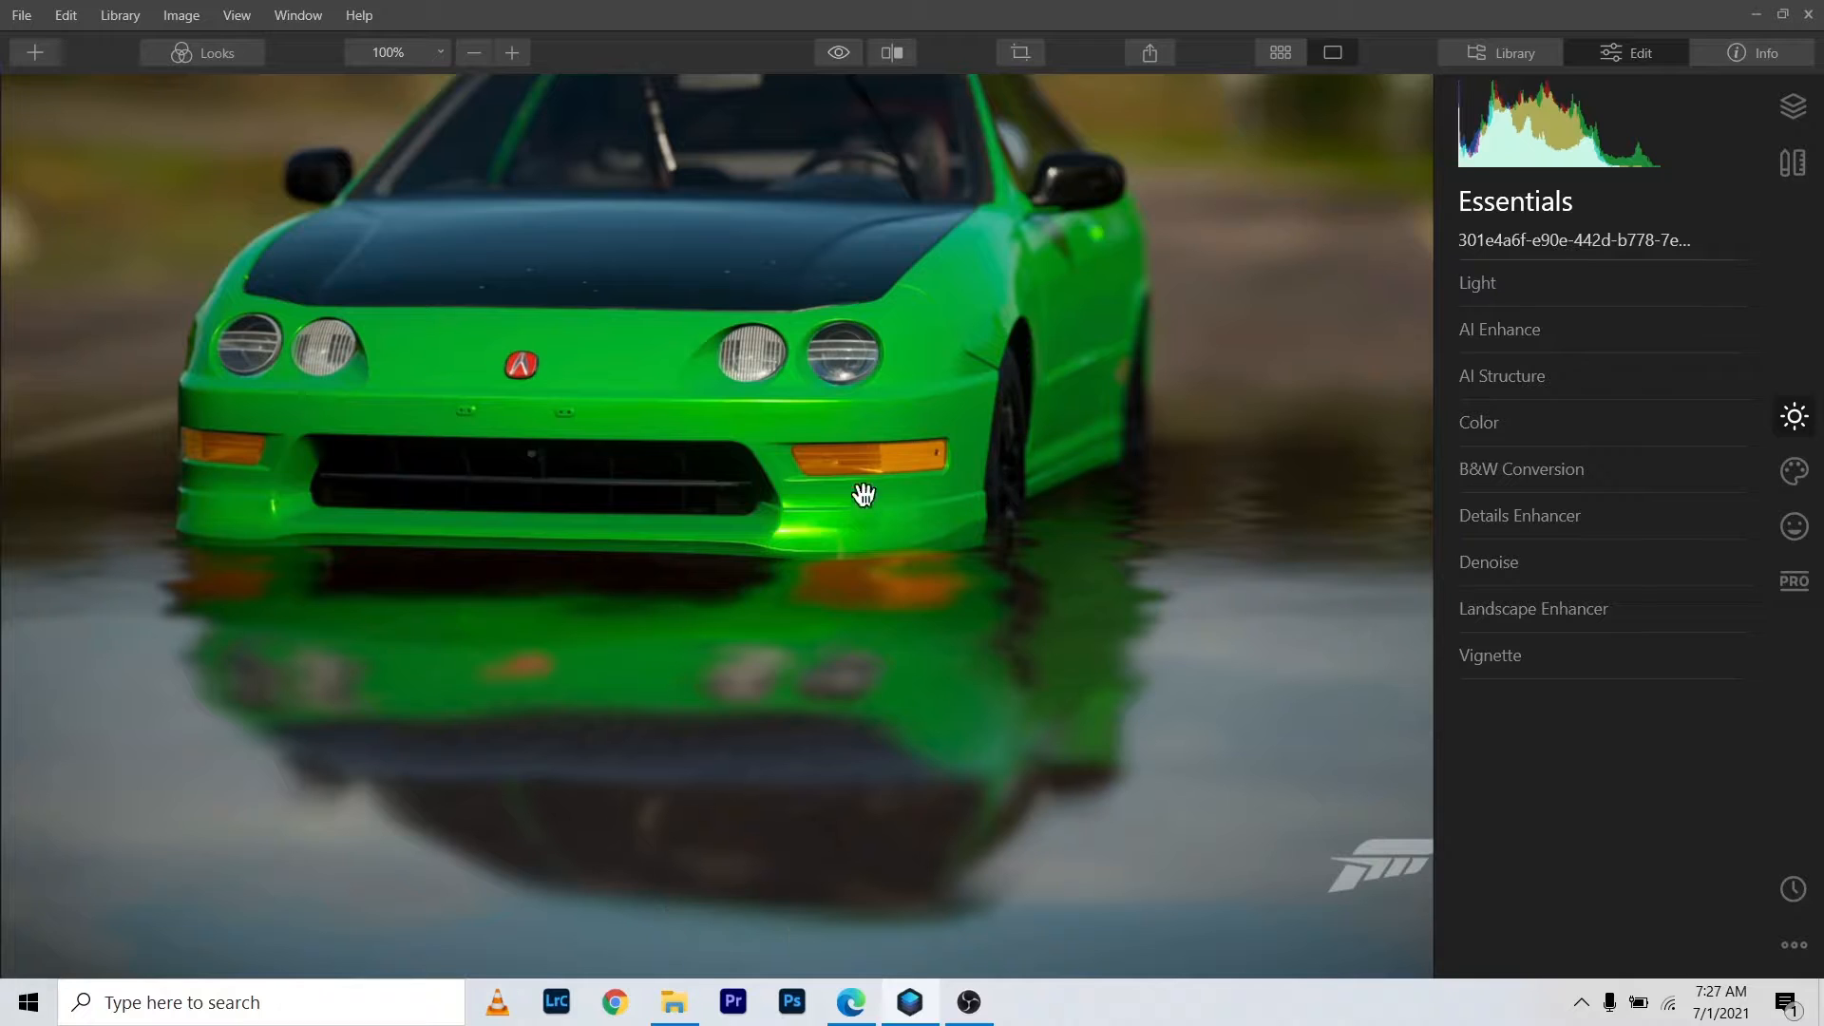
click(576, 513)
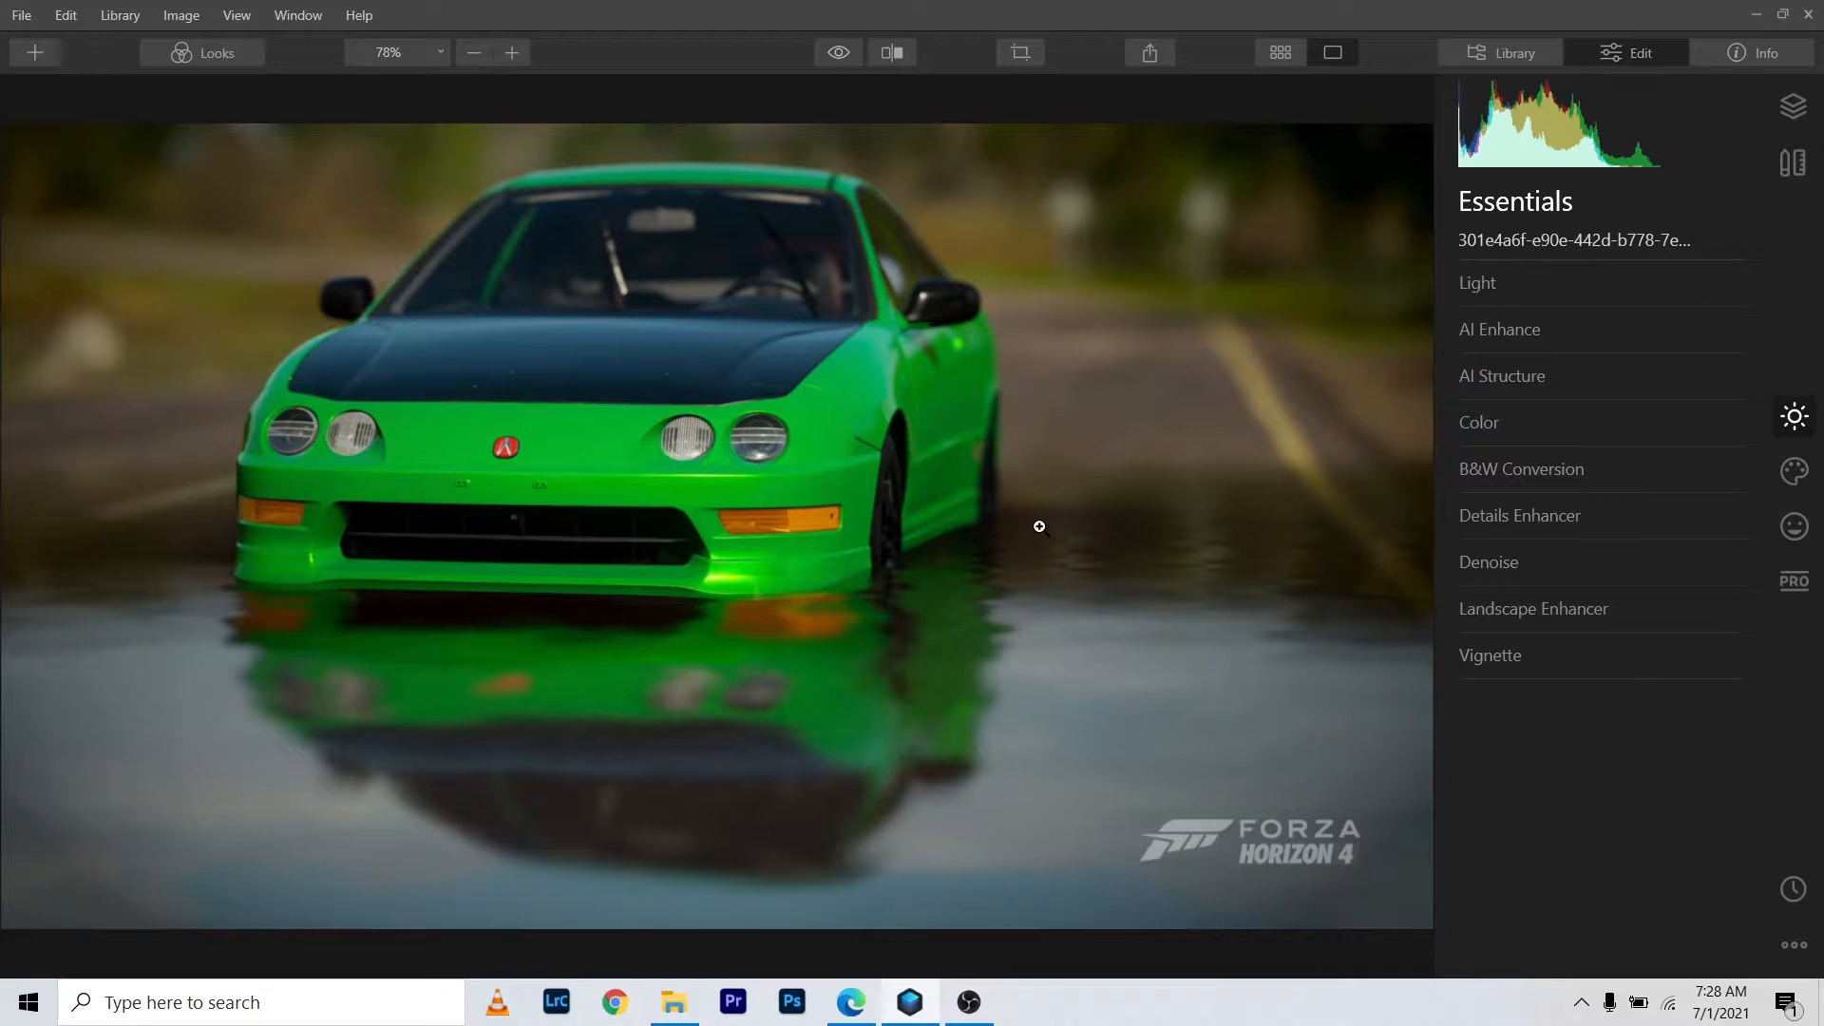
click(1512, 283)
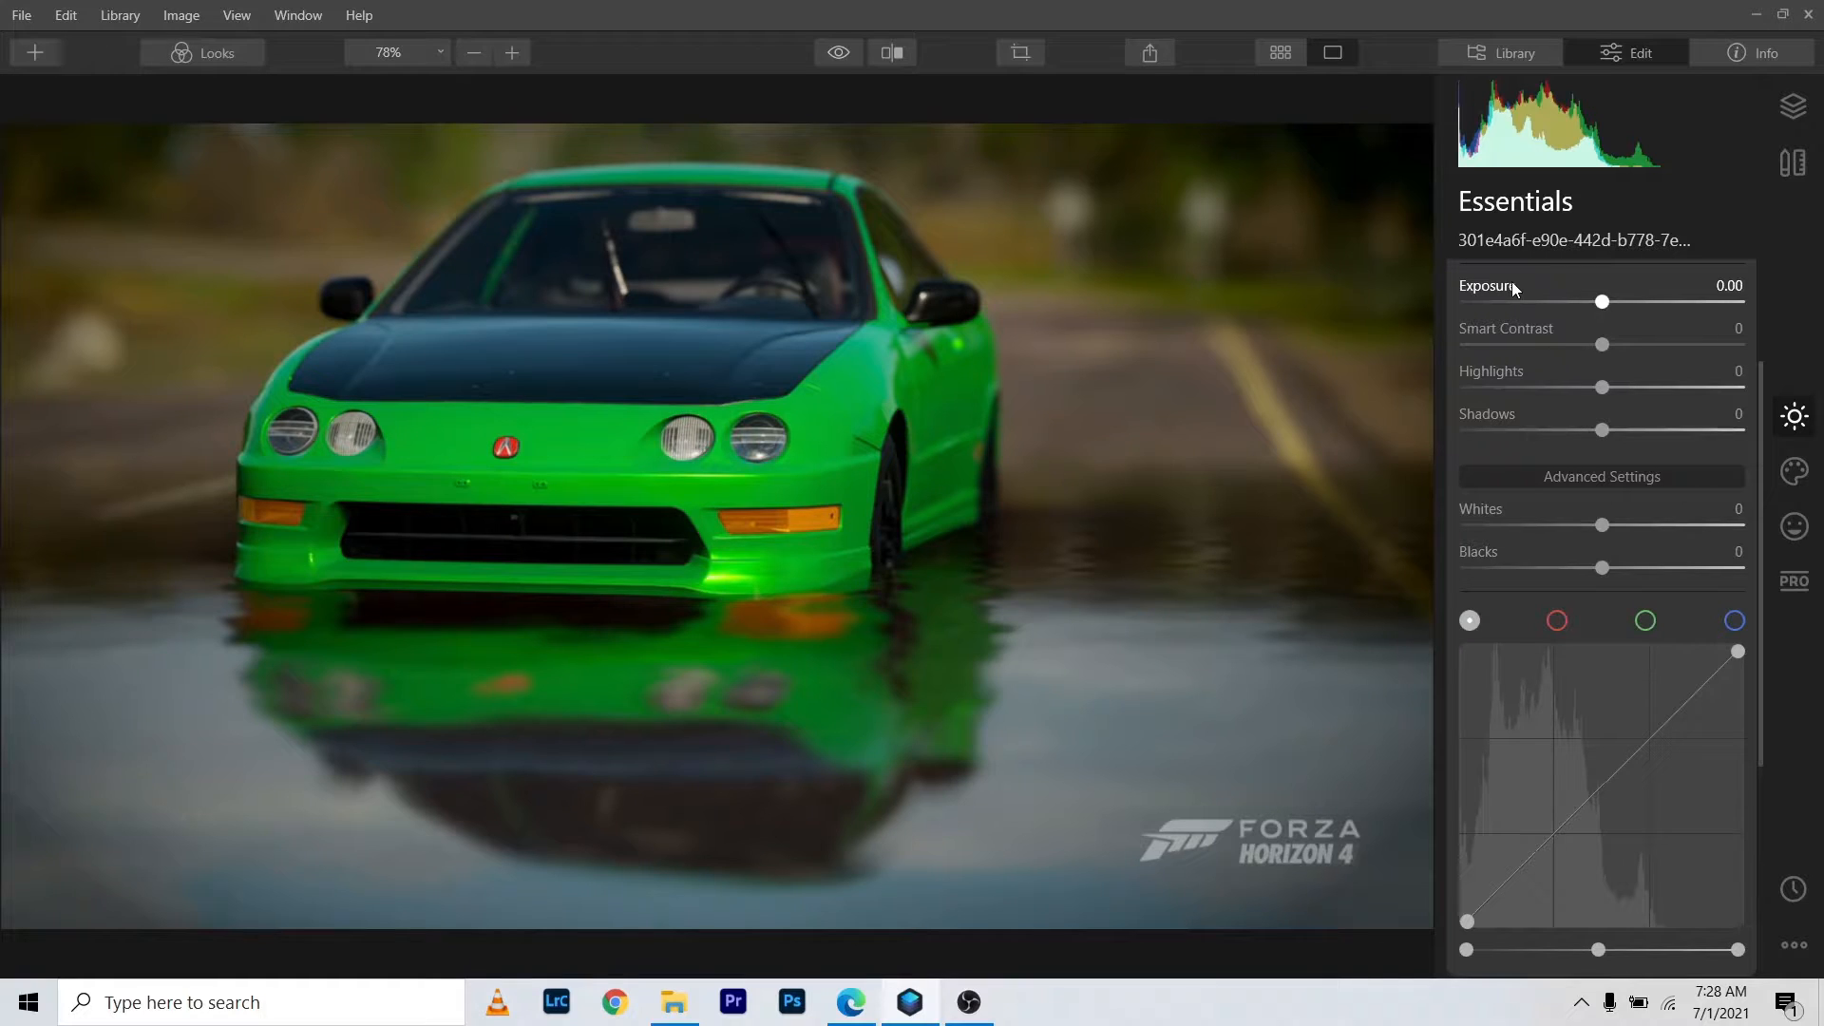
drag(1601, 302, 1682, 302)
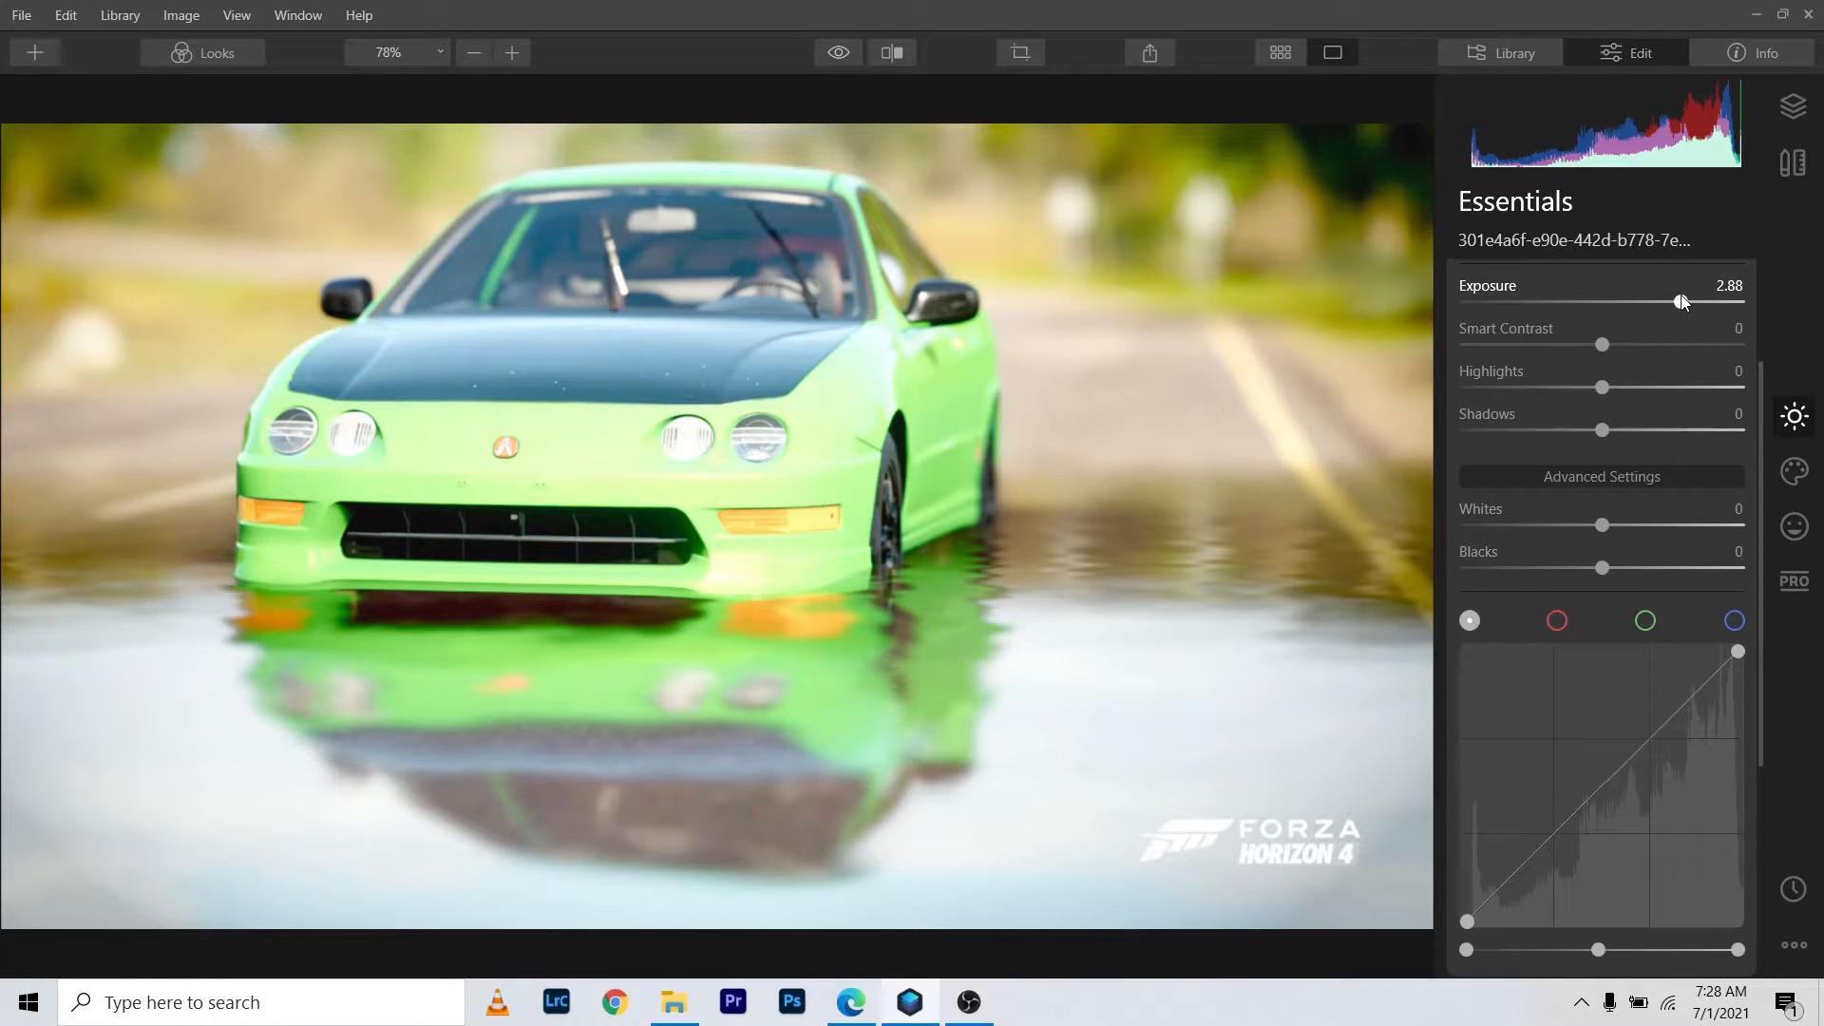
drag(1681, 302, 1525, 300)
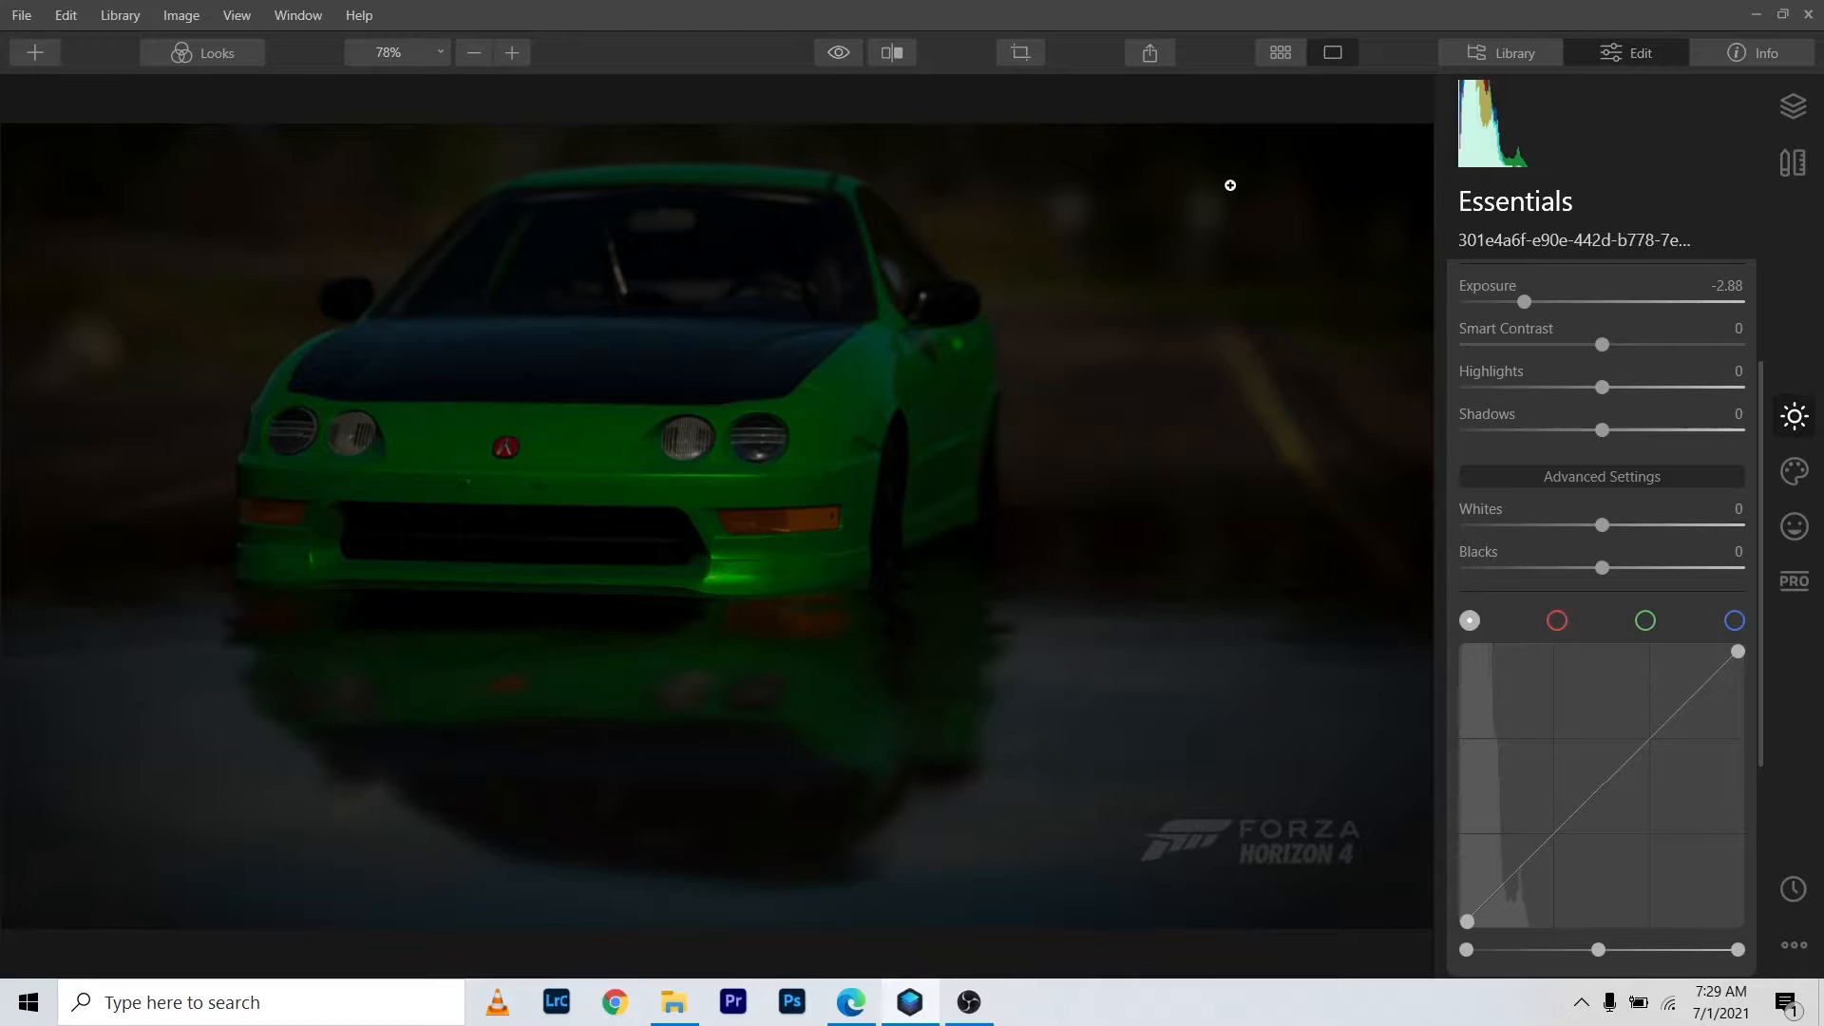
drag(1528, 302, 1618, 302)
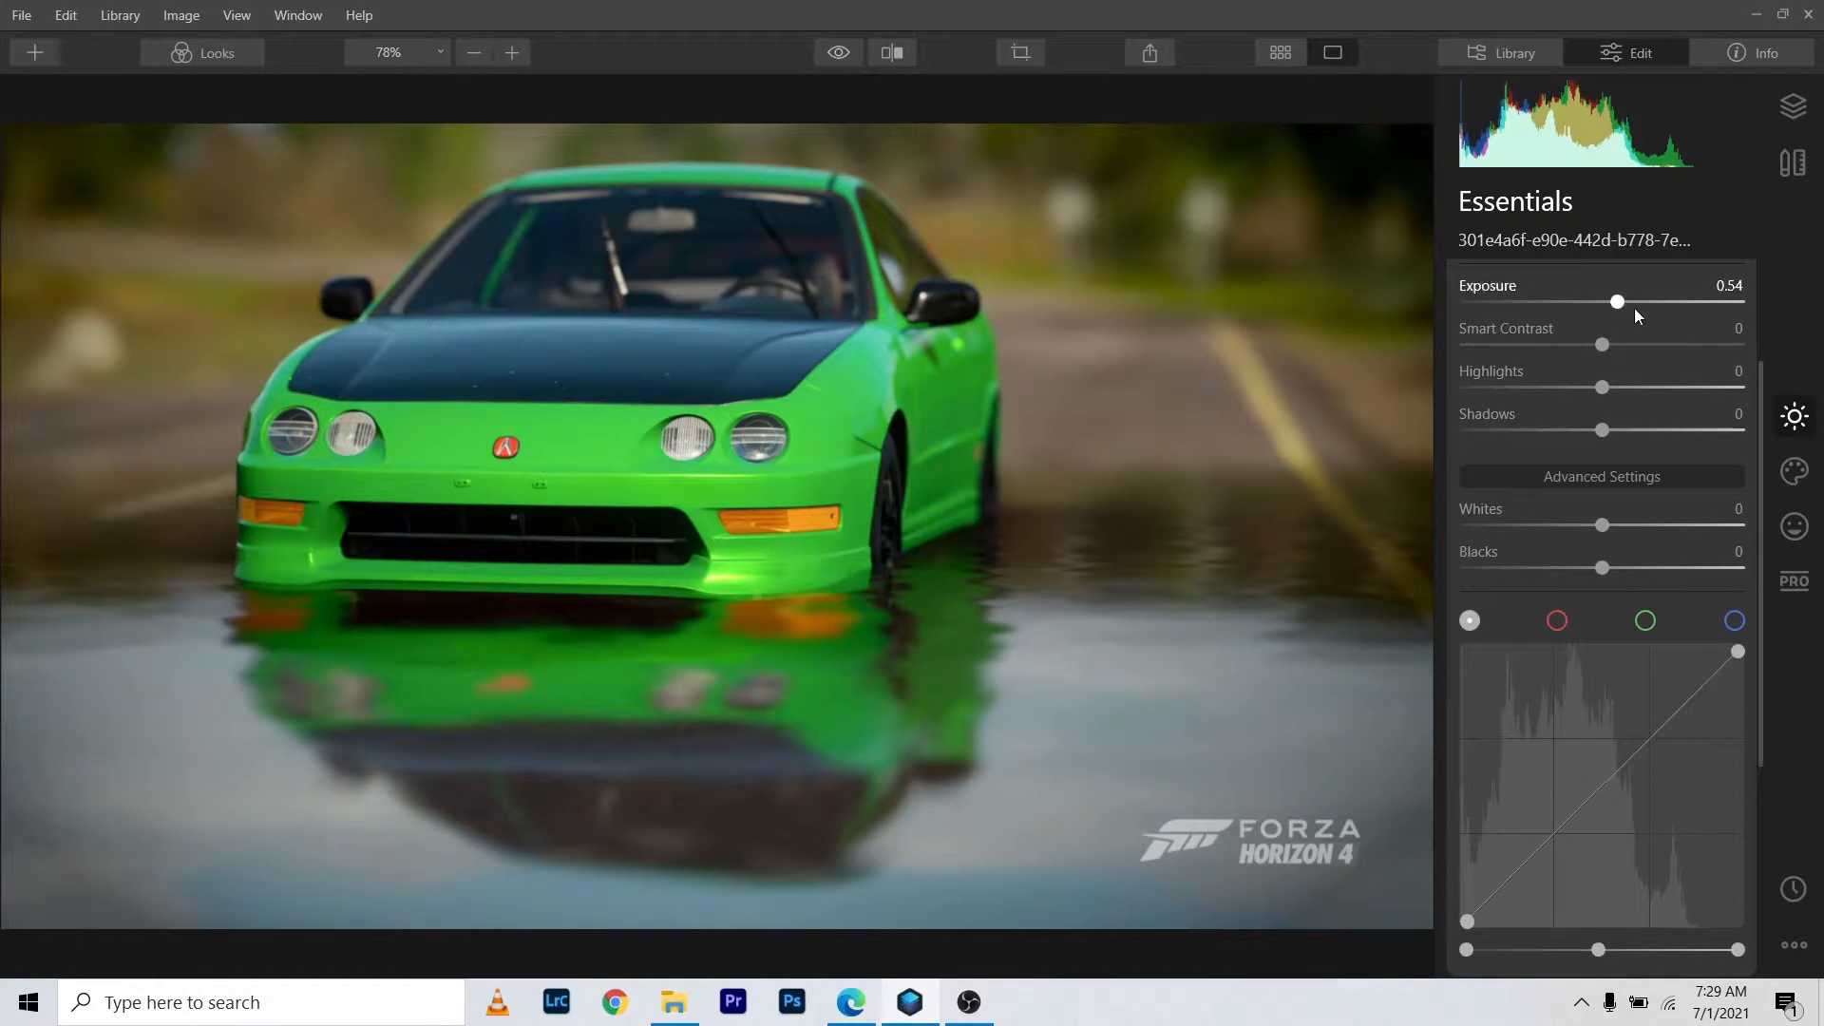
drag(1618, 303, 1592, 302)
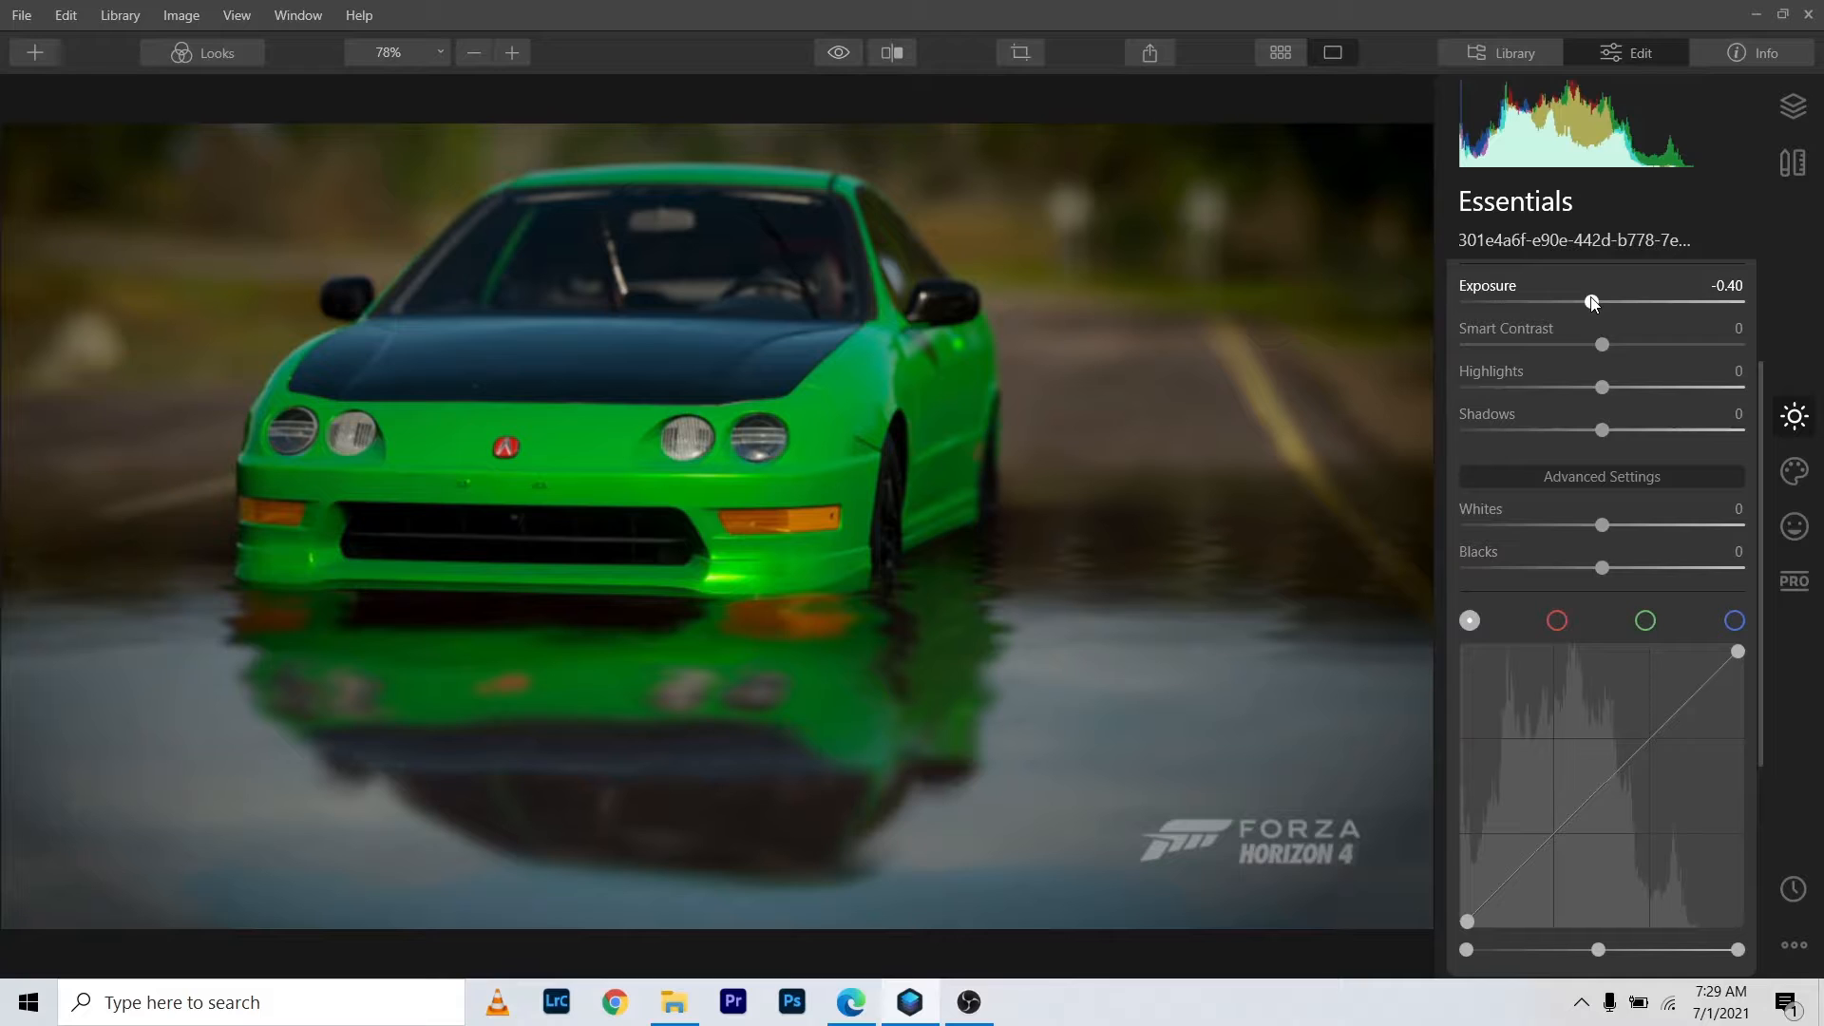
drag(1592, 302, 1592, 302)
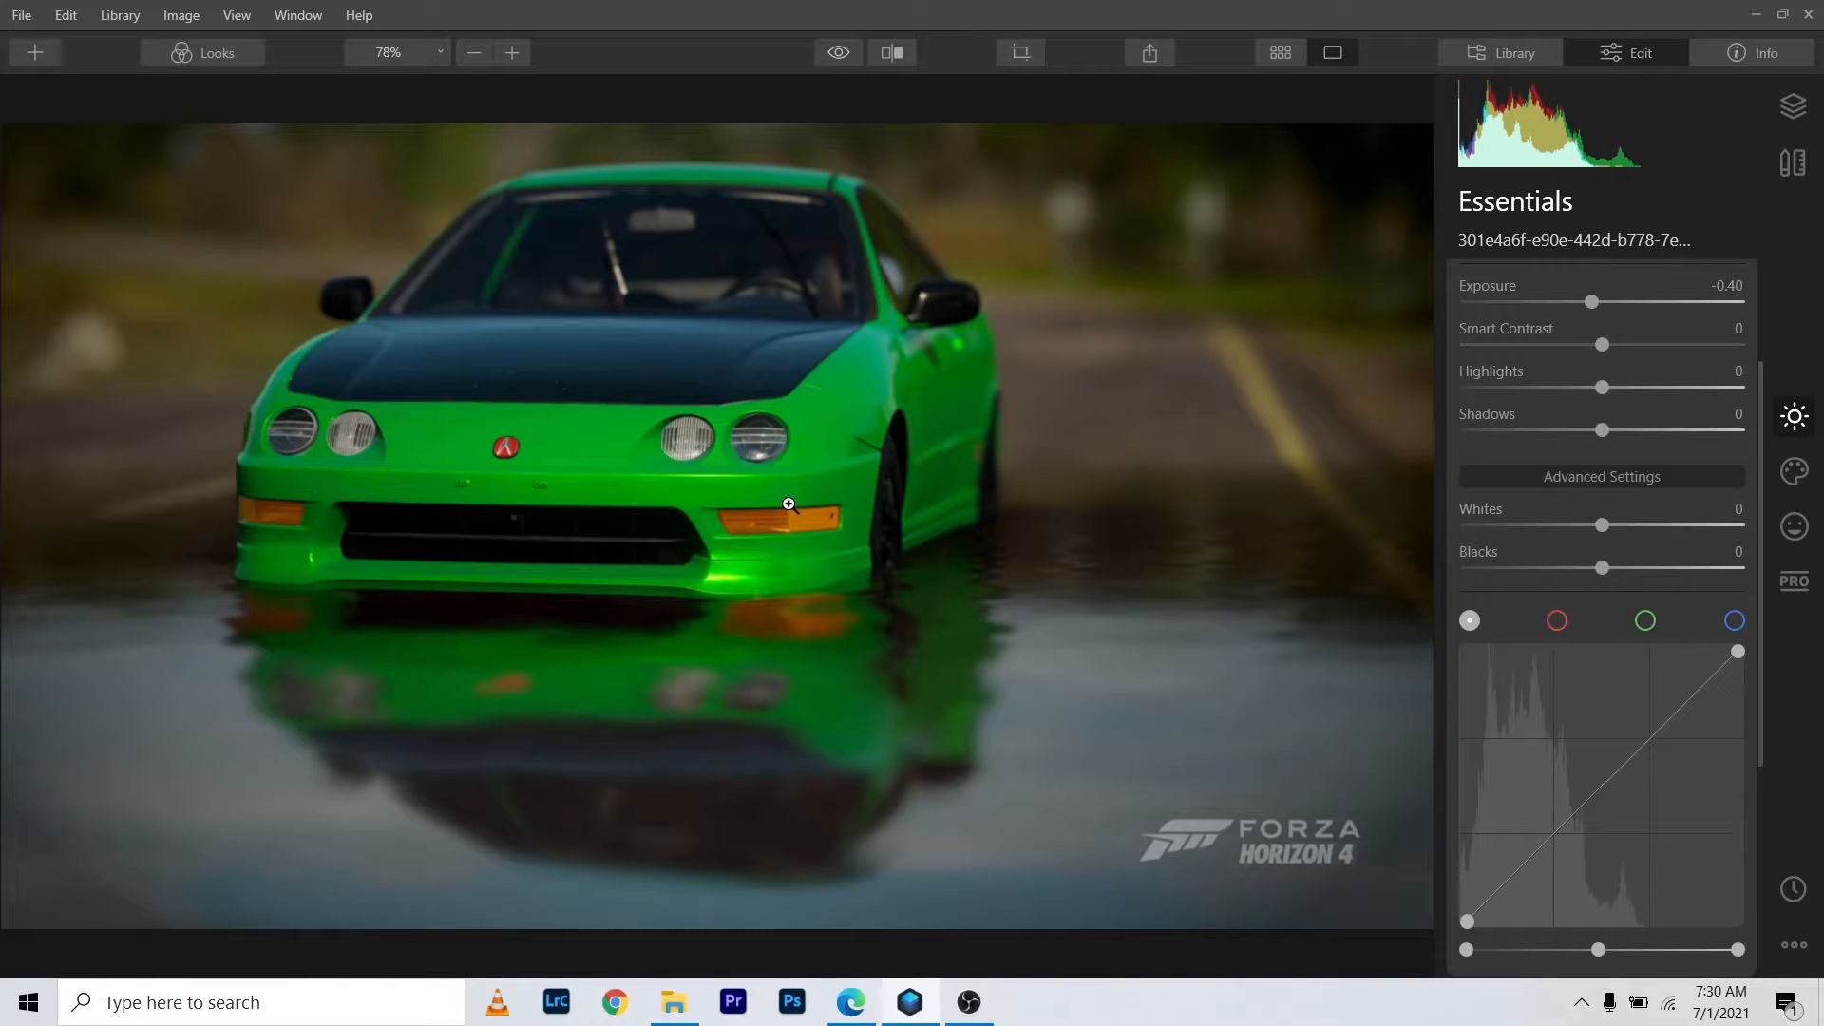
Step: Set the photo's Smart Contrast to 10, trying stronger positive and negative amounts along the way
click(479, 537)
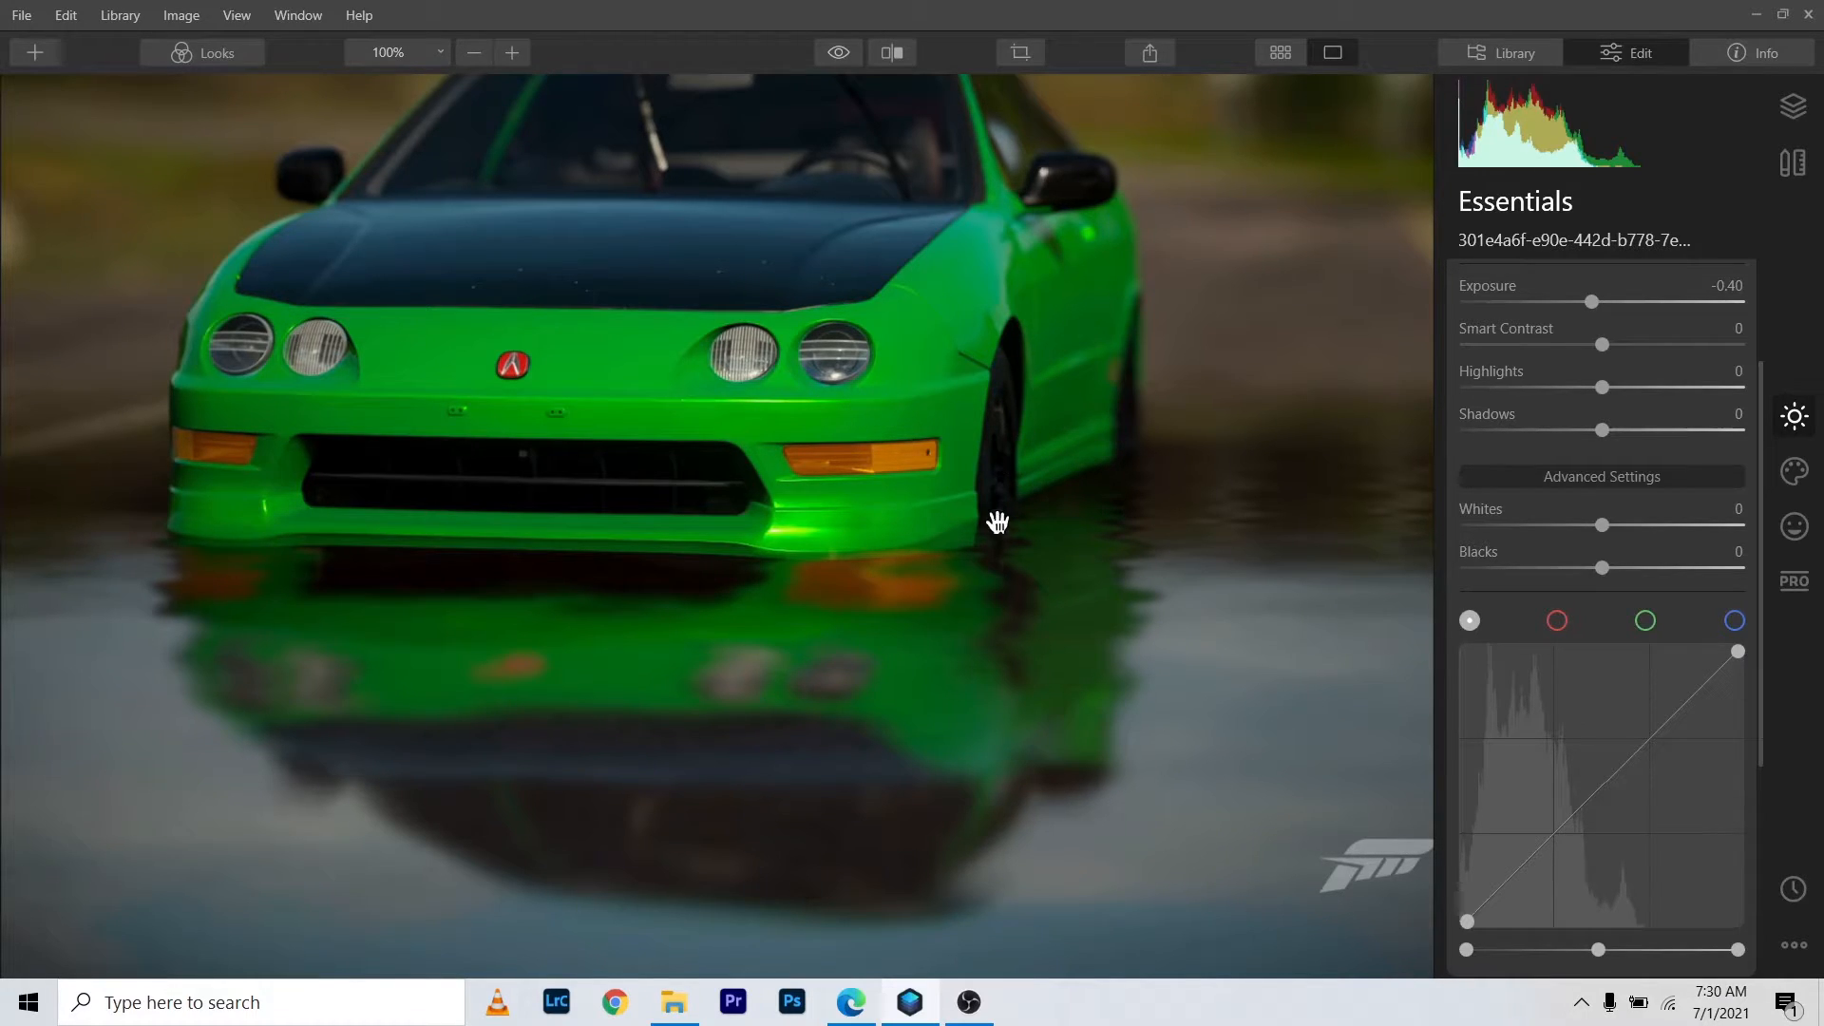
drag(728, 216, 831, 342)
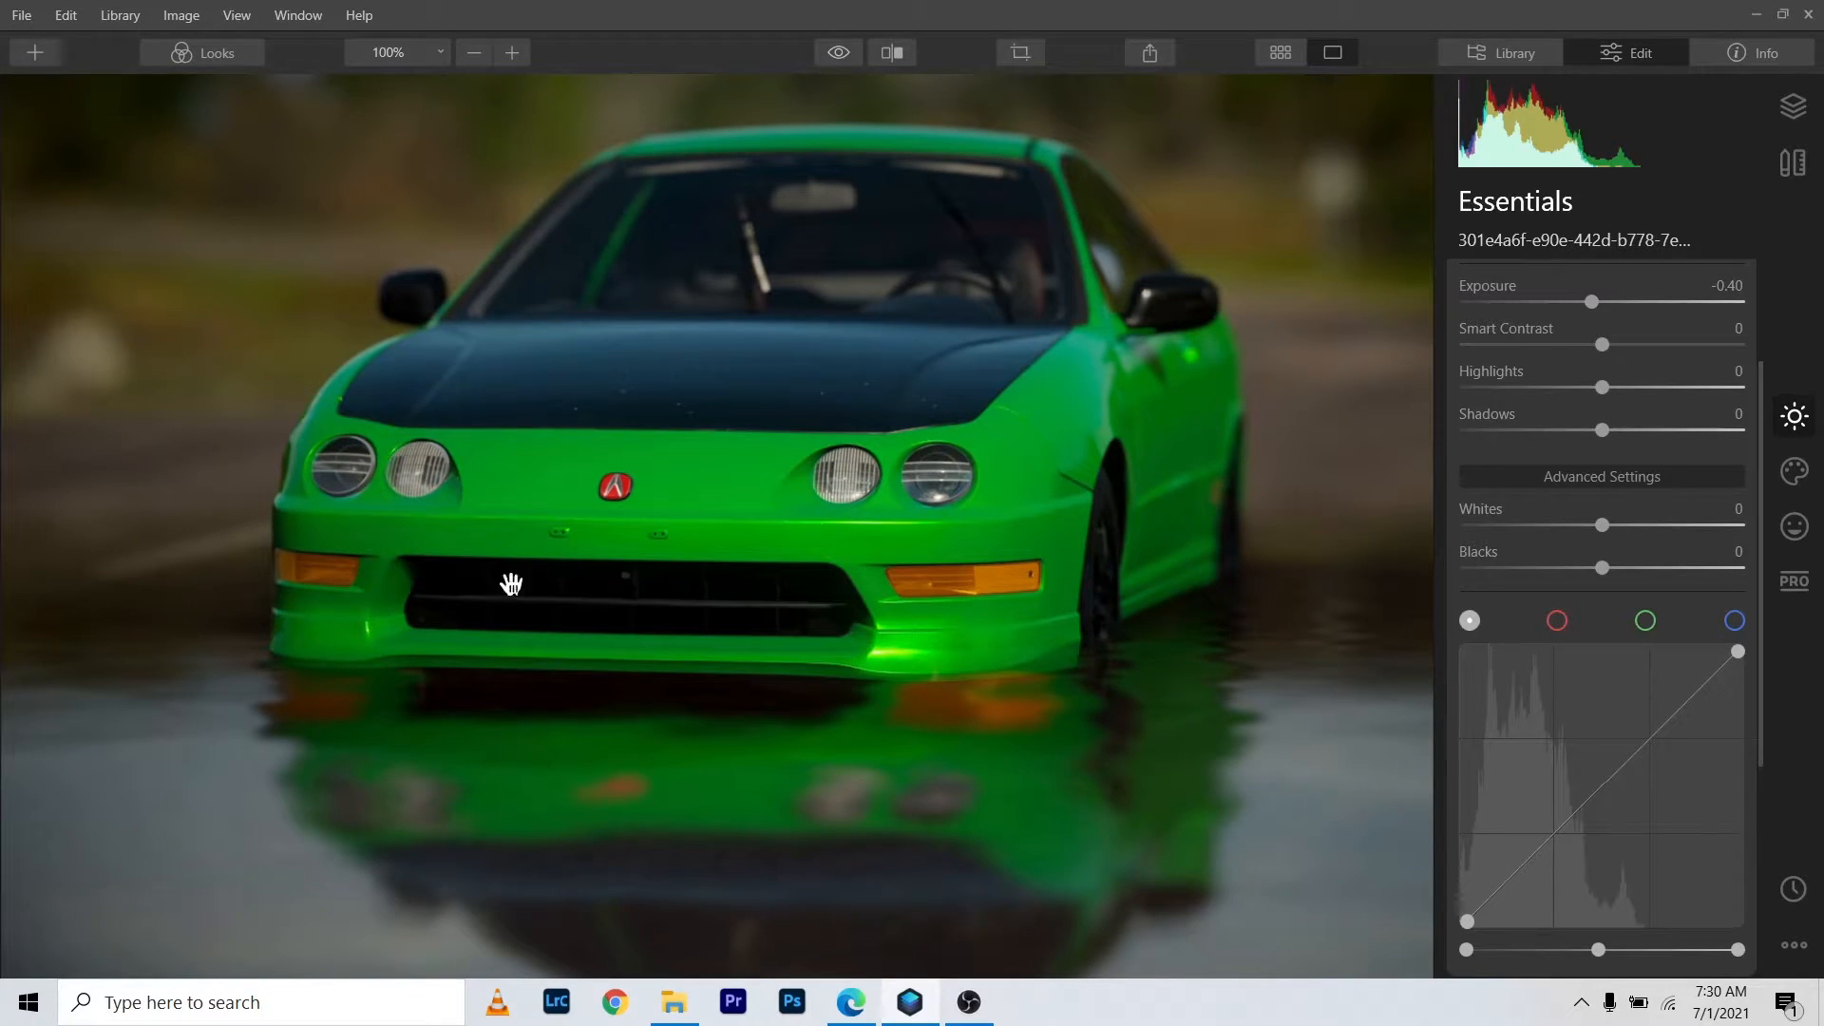
drag(741, 342, 790, 480)
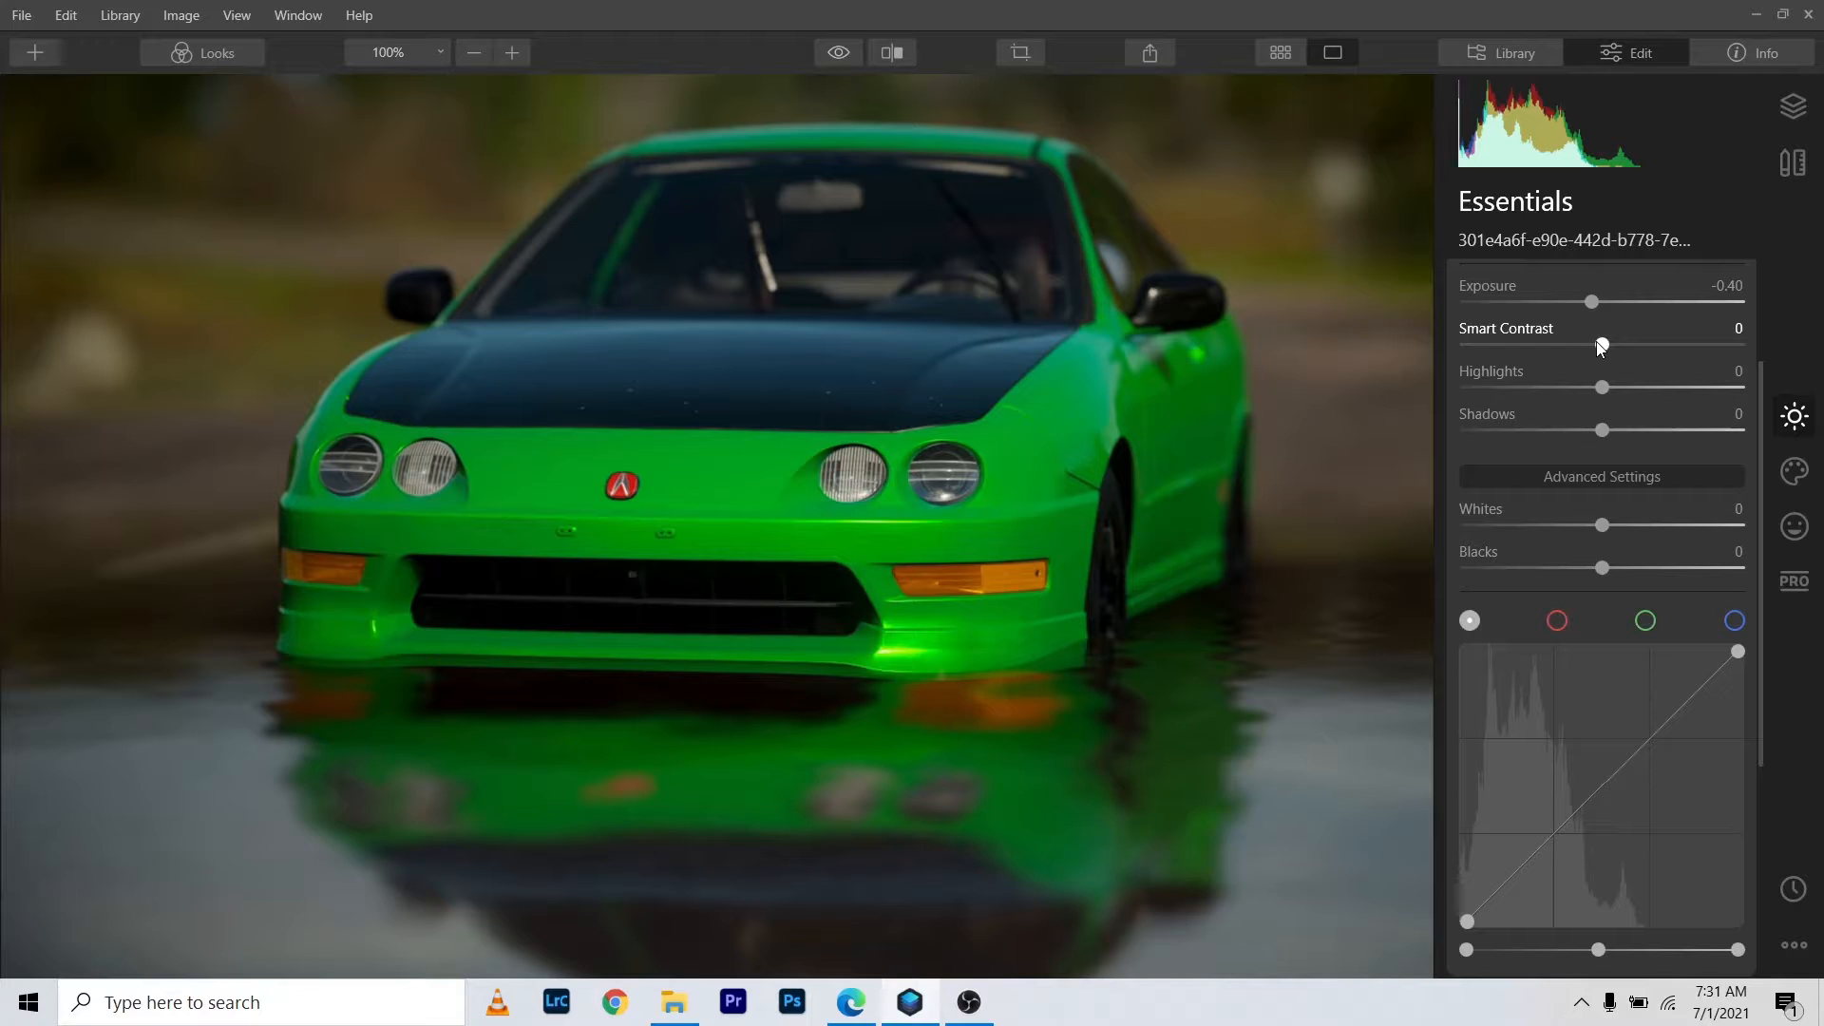
drag(1603, 345, 1687, 345)
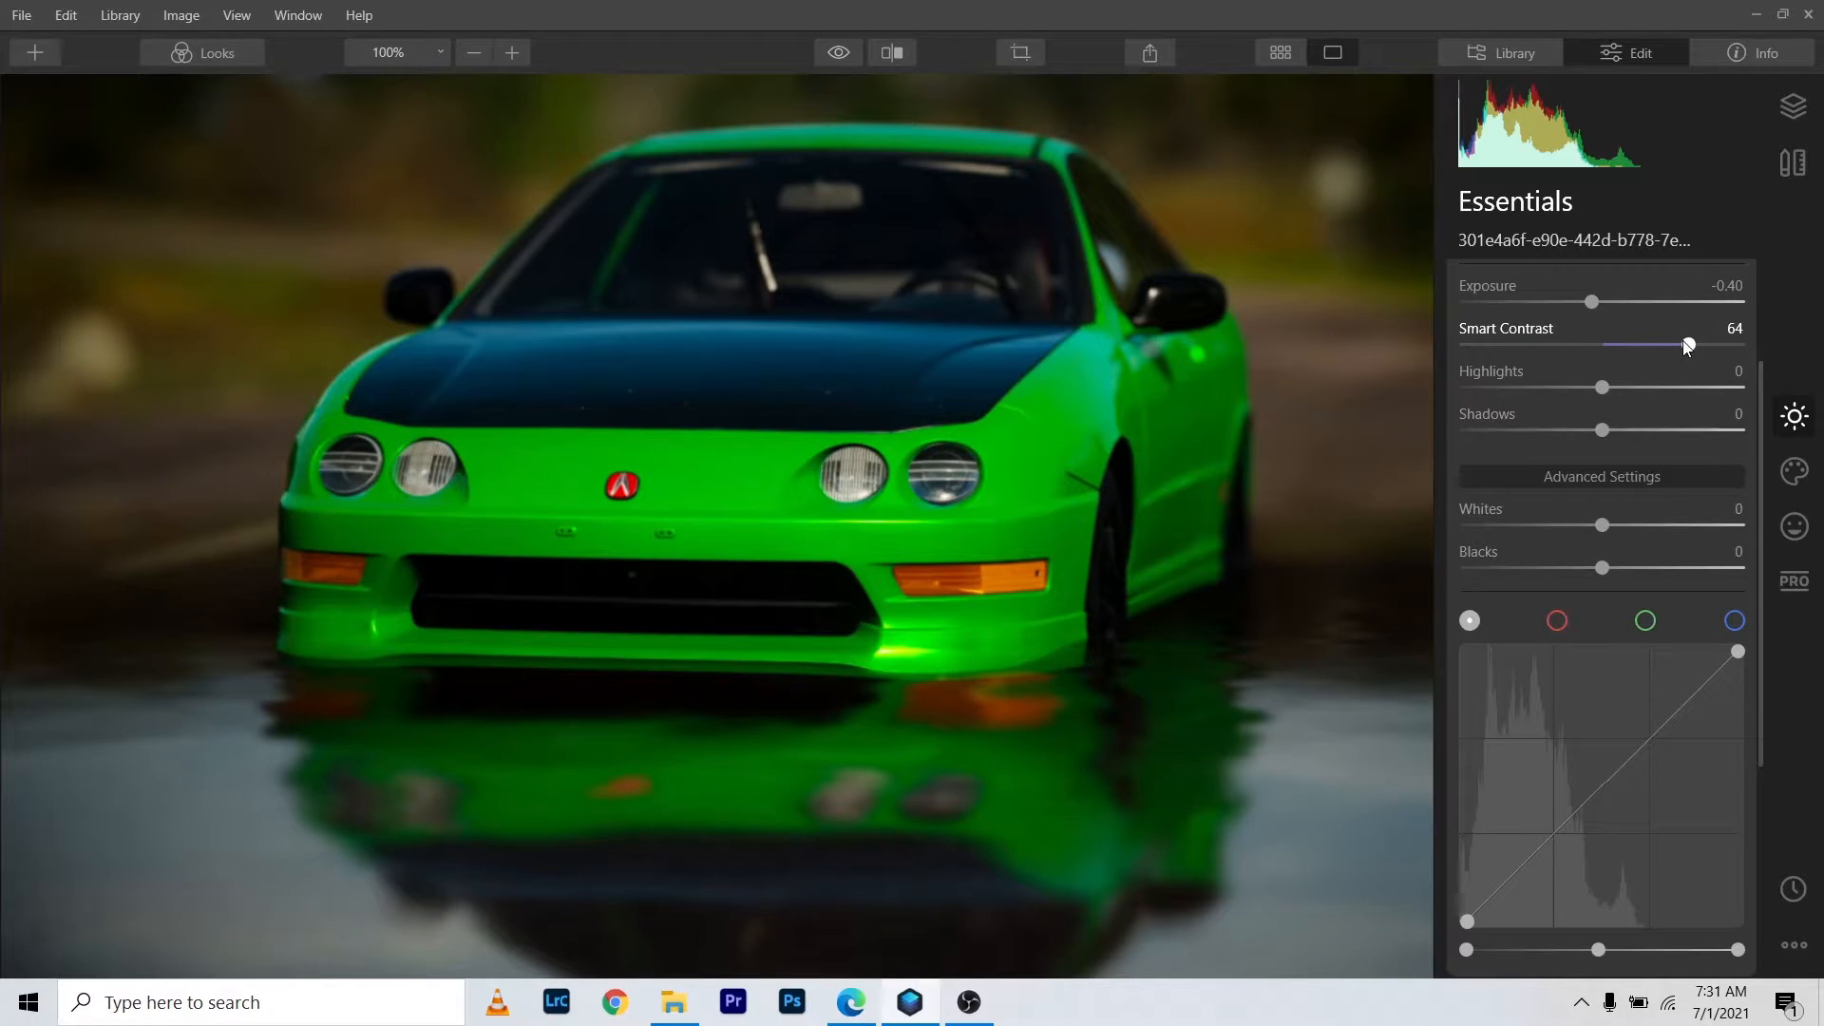
drag(1688, 345, 1517, 345)
drag(1598, 345, 1480, 347)
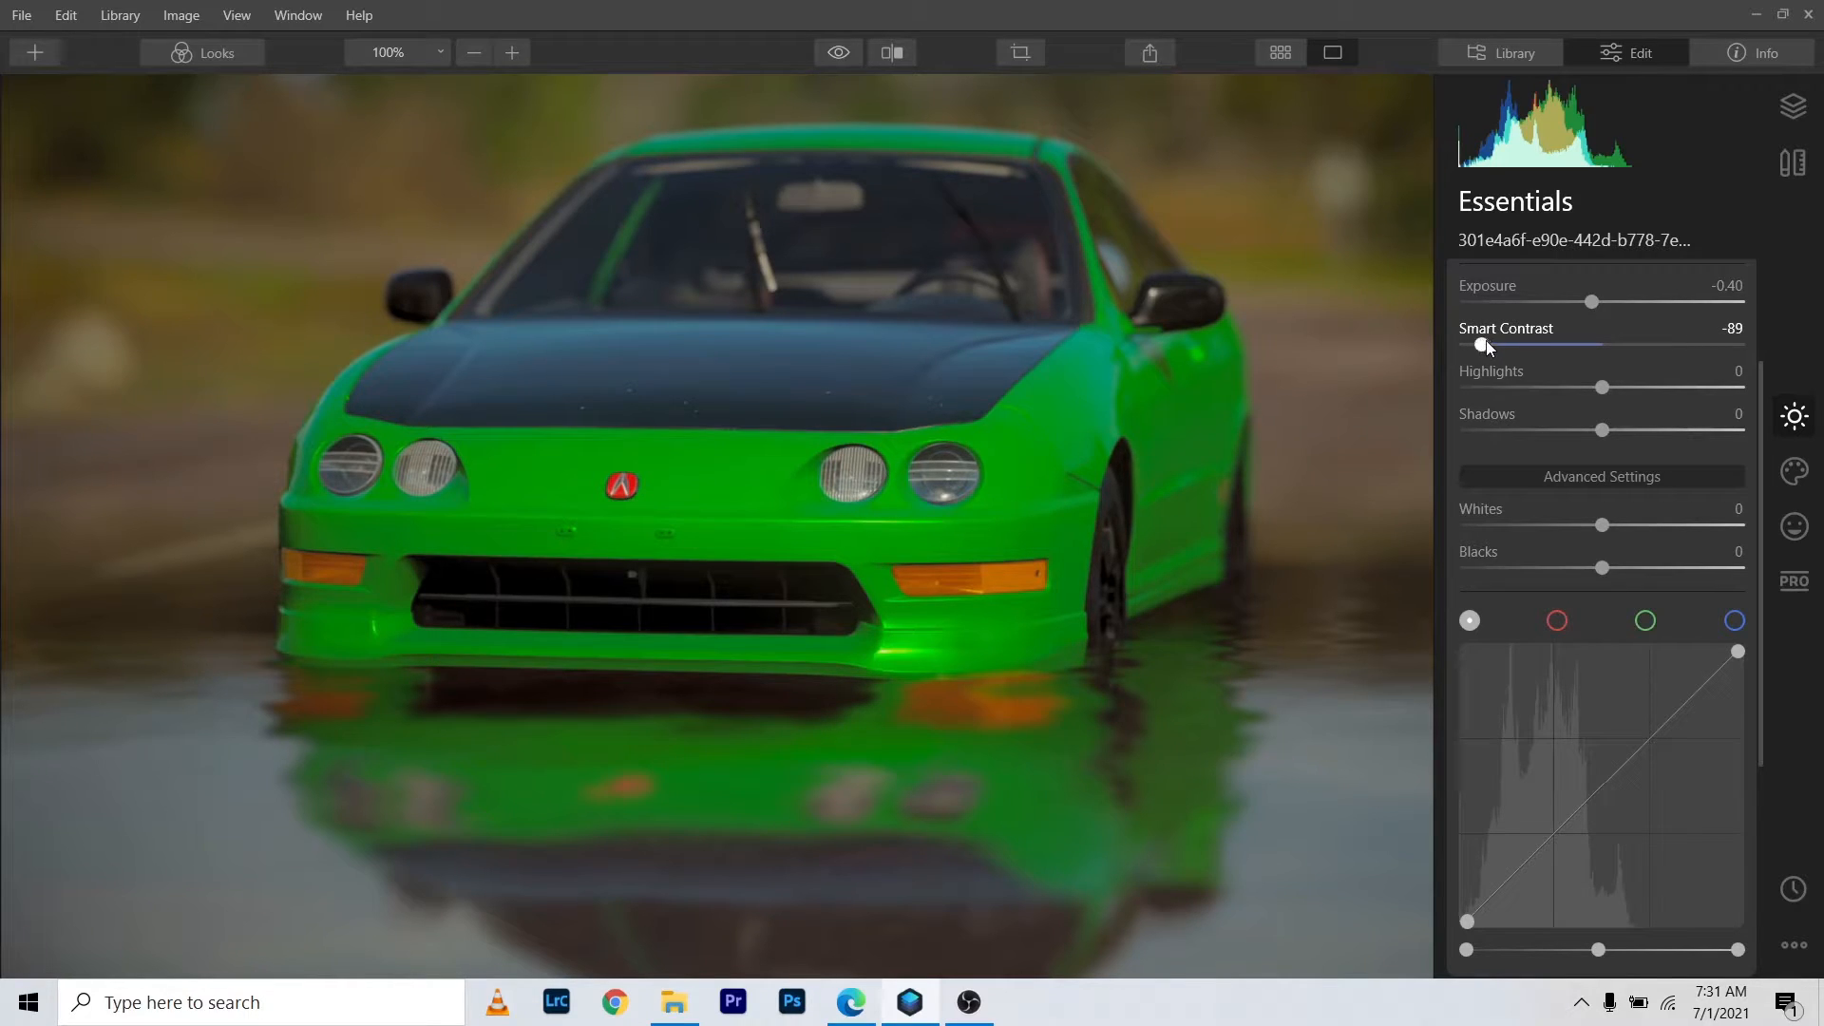
drag(1487, 342, 1609, 348)
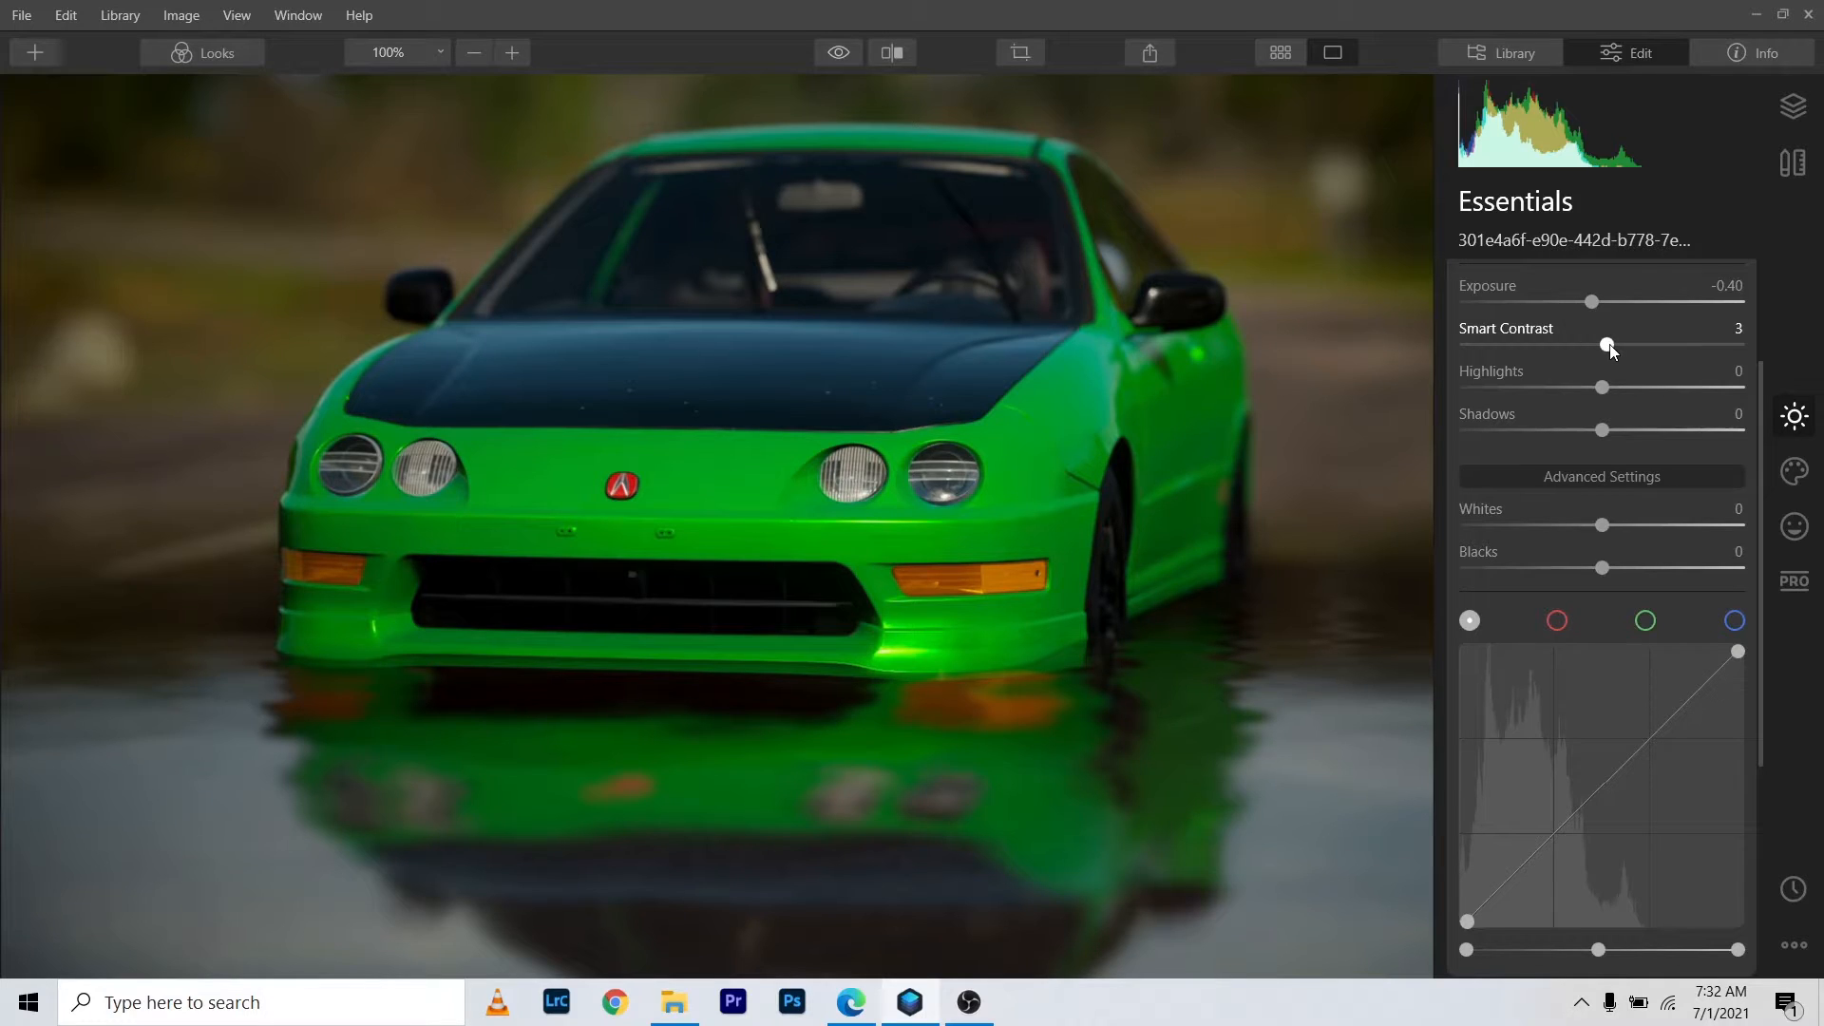
drag(1614, 344, 1606, 350)
mouse_move(1605, 344)
mouse_down()
mouse_move(1661, 348)
mouse_move(1590, 349)
mouse_move(1636, 351)
mouse_move(1601, 351)
mouse_move(1620, 358)
mouse_up()
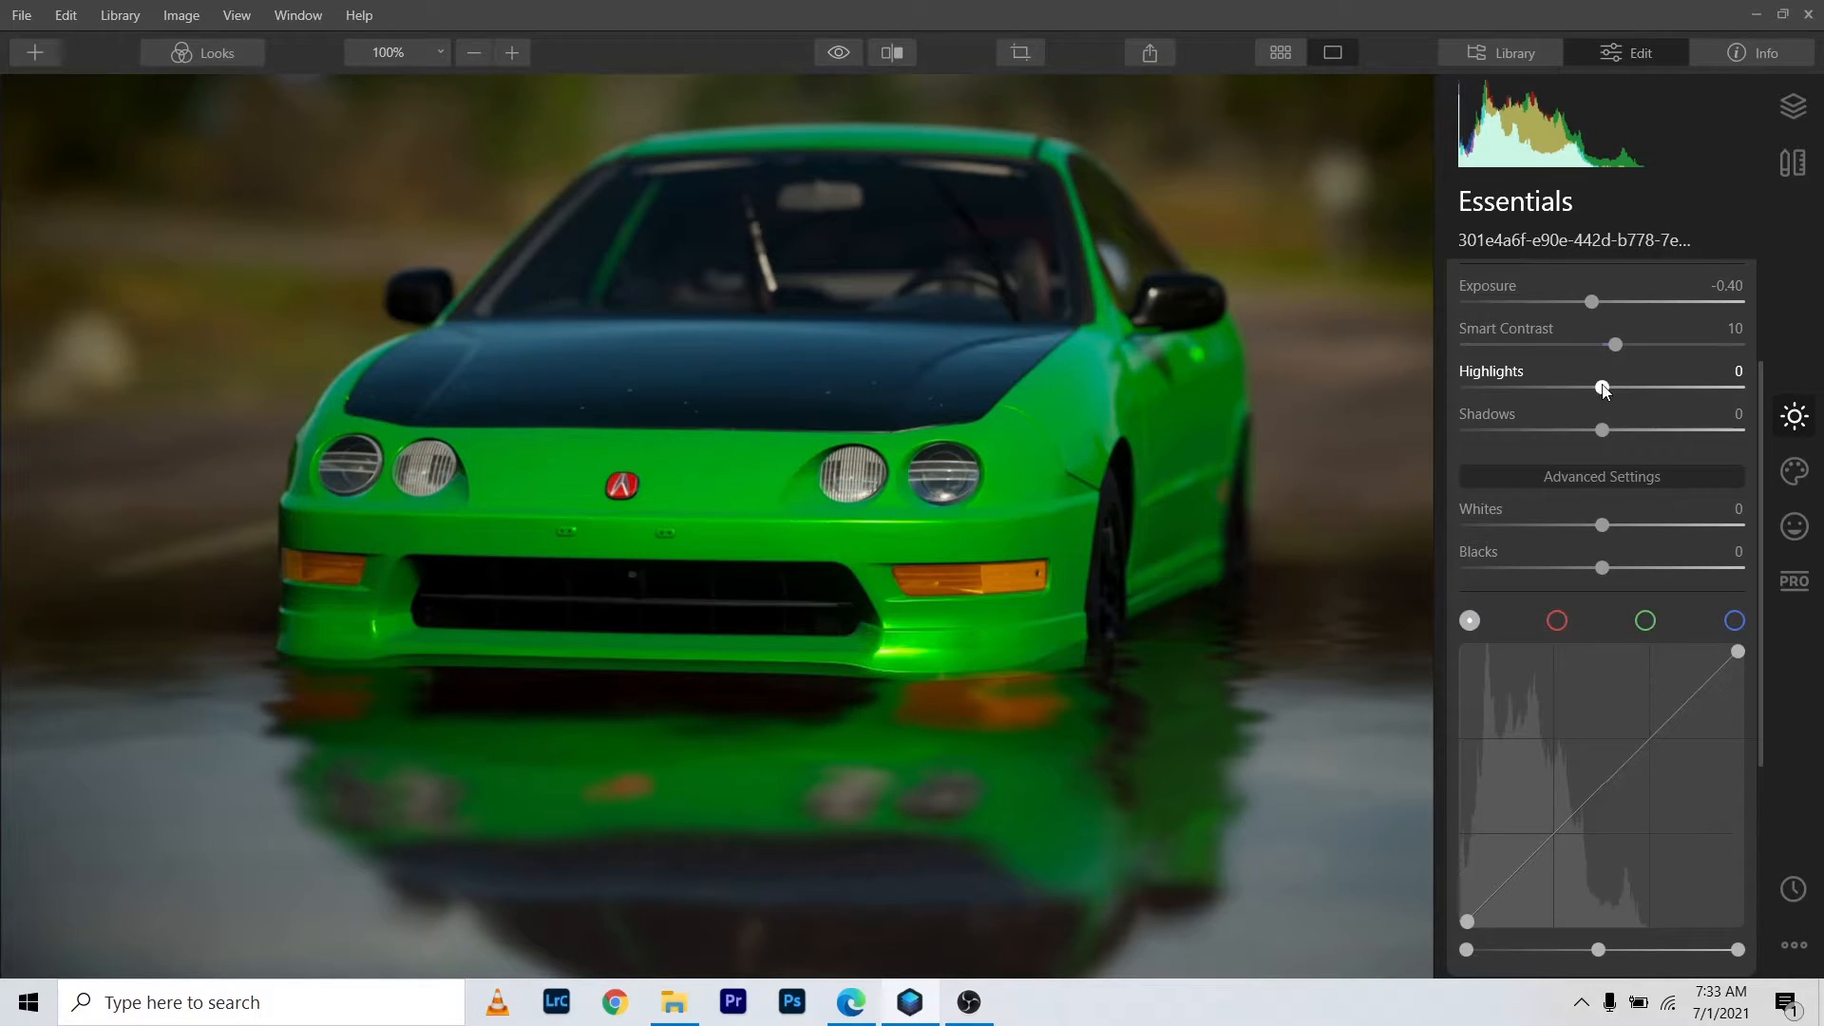
Step: Leave Highlights at 0 and raise the photo's Shadows to 45
mouse_move(1603, 388)
mouse_down()
mouse_move(1728, 390)
mouse_move(1381, 401)
mouse_move(1629, 390)
mouse_move(1476, 390)
mouse_move(1603, 393)
mouse_up()
drag(1602, 435, 1704, 446)
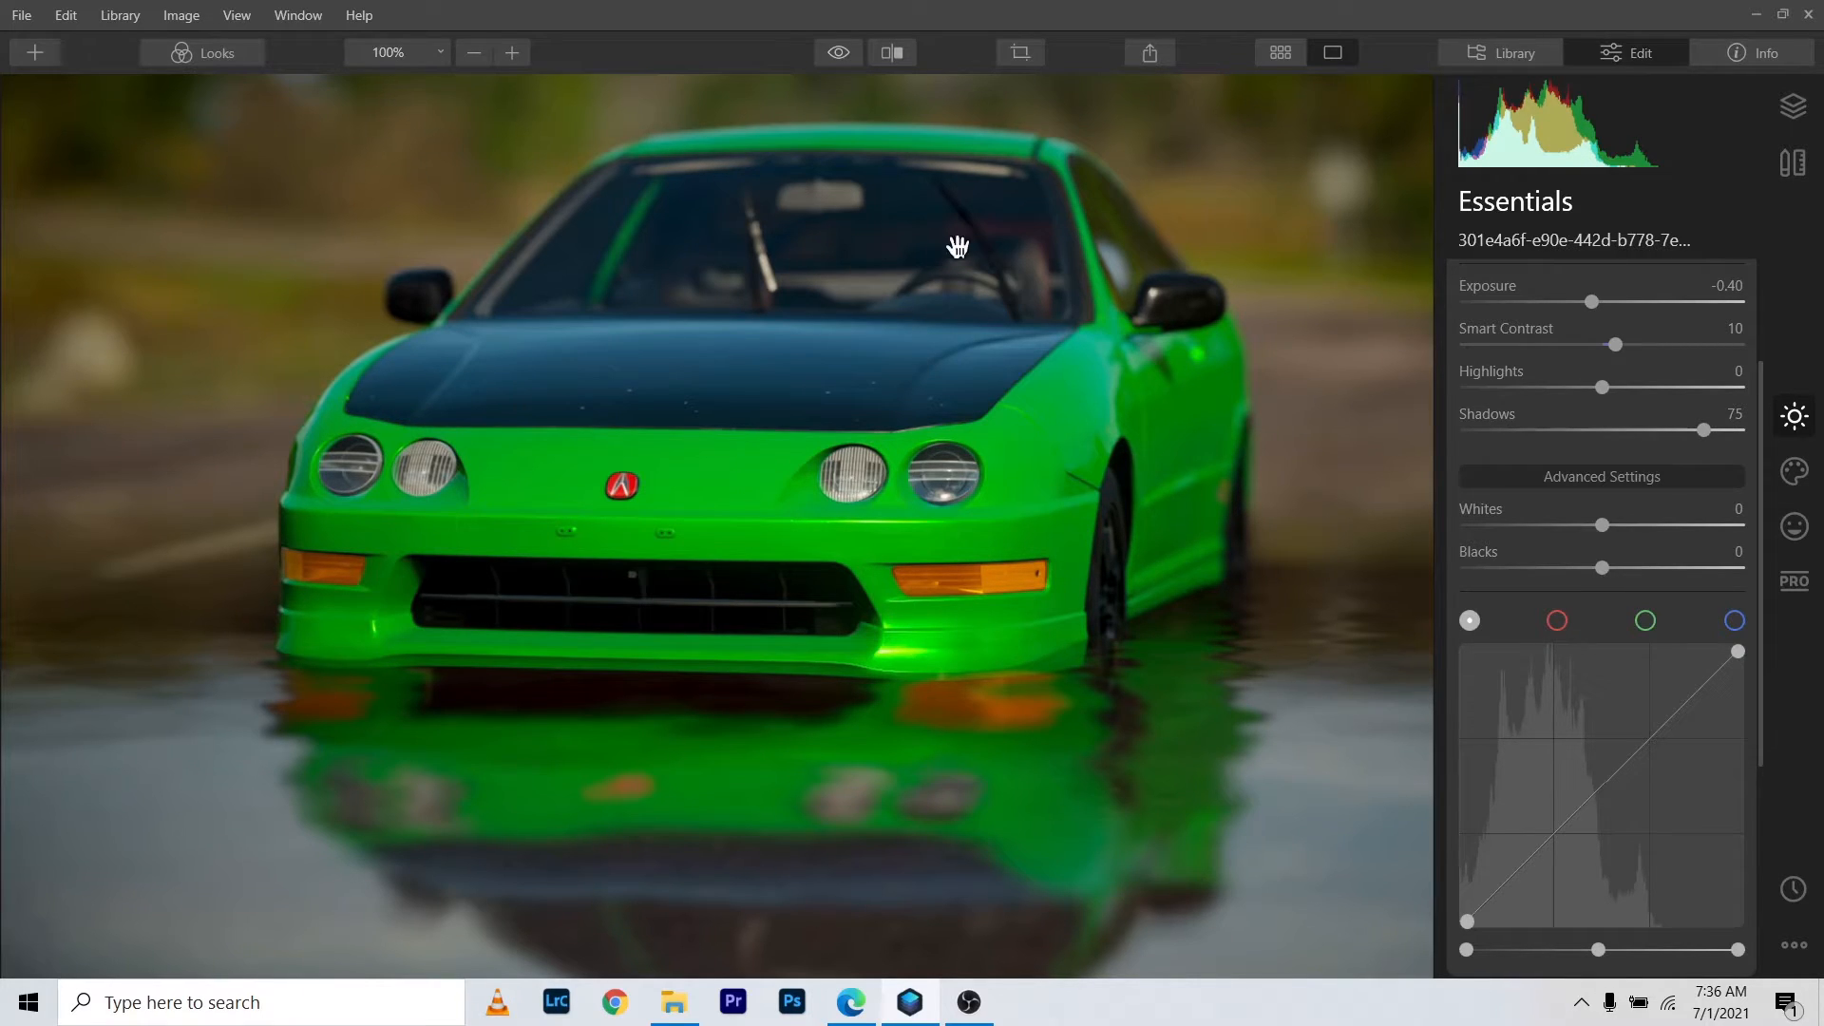
mouse_move(1705, 430)
mouse_down()
mouse_move(1582, 432)
mouse_move(1691, 431)
mouse_move(1603, 434)
mouse_move(1670, 433)
mouse_up()
mouse_move(1689, 433)
mouse_down()
mouse_move(1587, 437)
mouse_move(1696, 424)
mouse_up()
mouse_move(1697, 425)
mouse_down()
mouse_move(1644, 428)
mouse_move(1667, 430)
mouse_up()
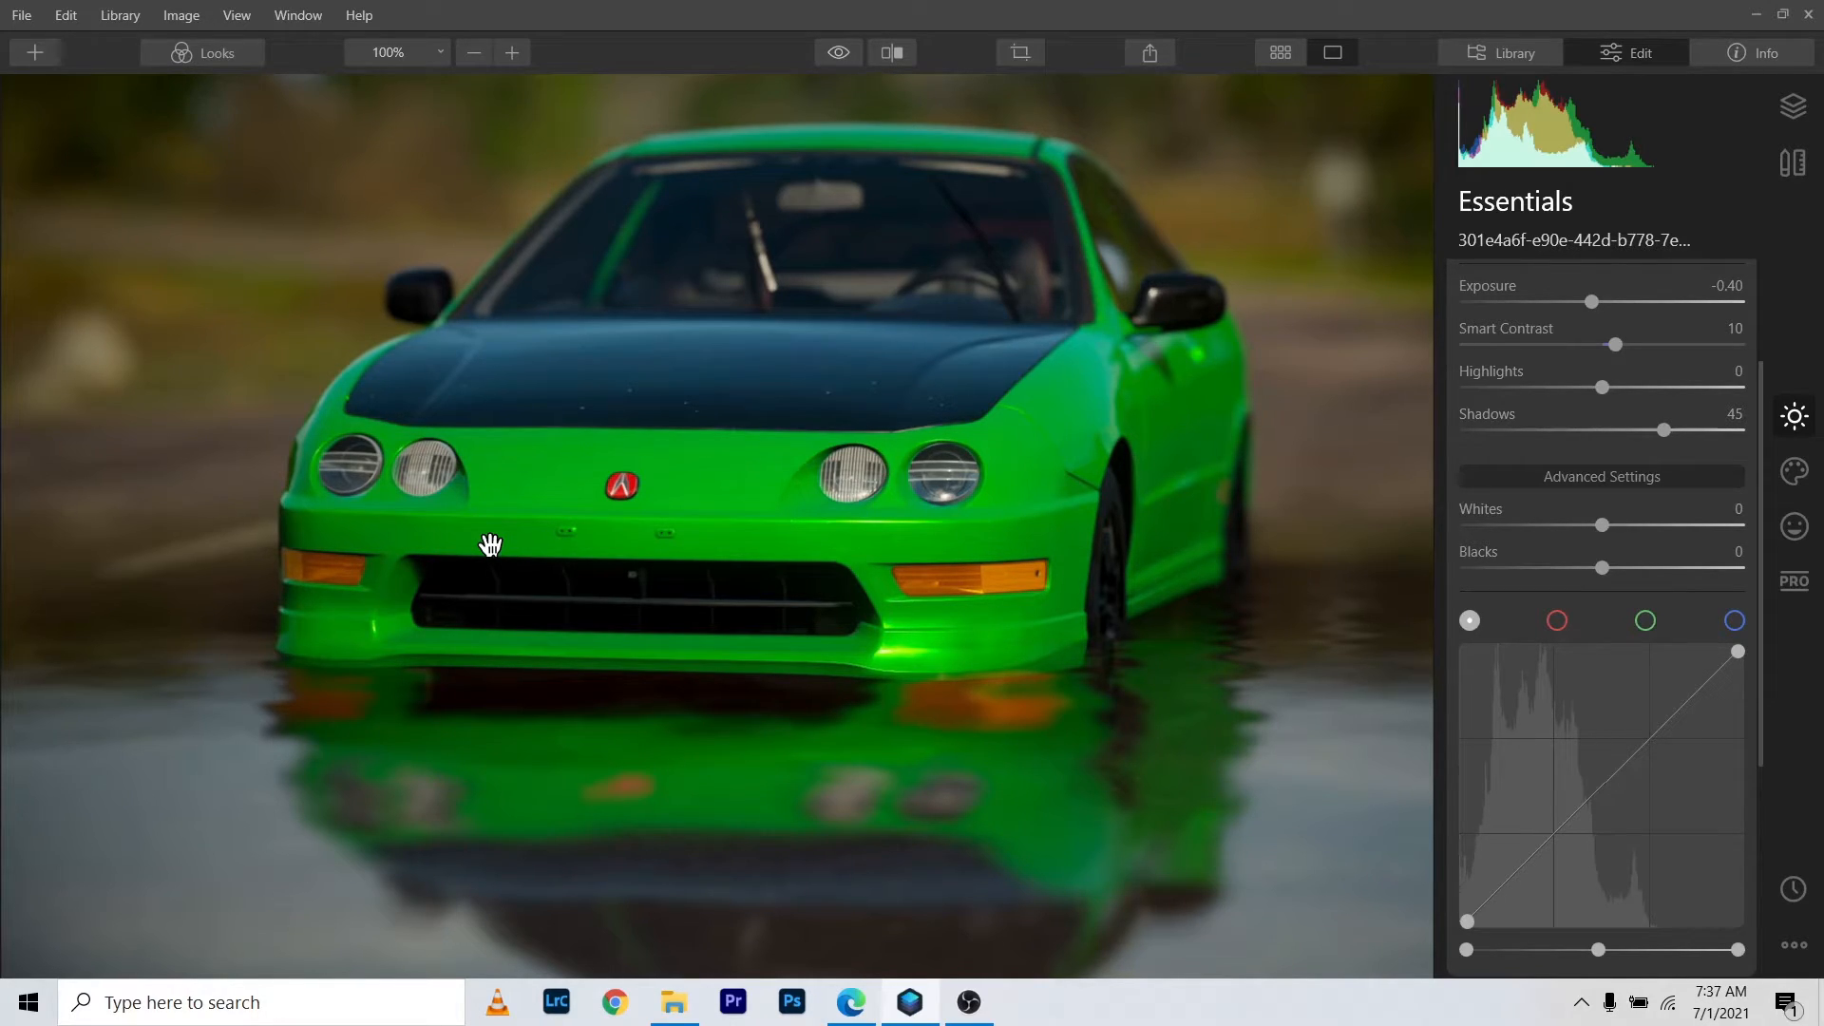
Step: Compare the edited photo repeatedly with the original to judge the Light adjustments
click(833, 54)
click(833, 54)
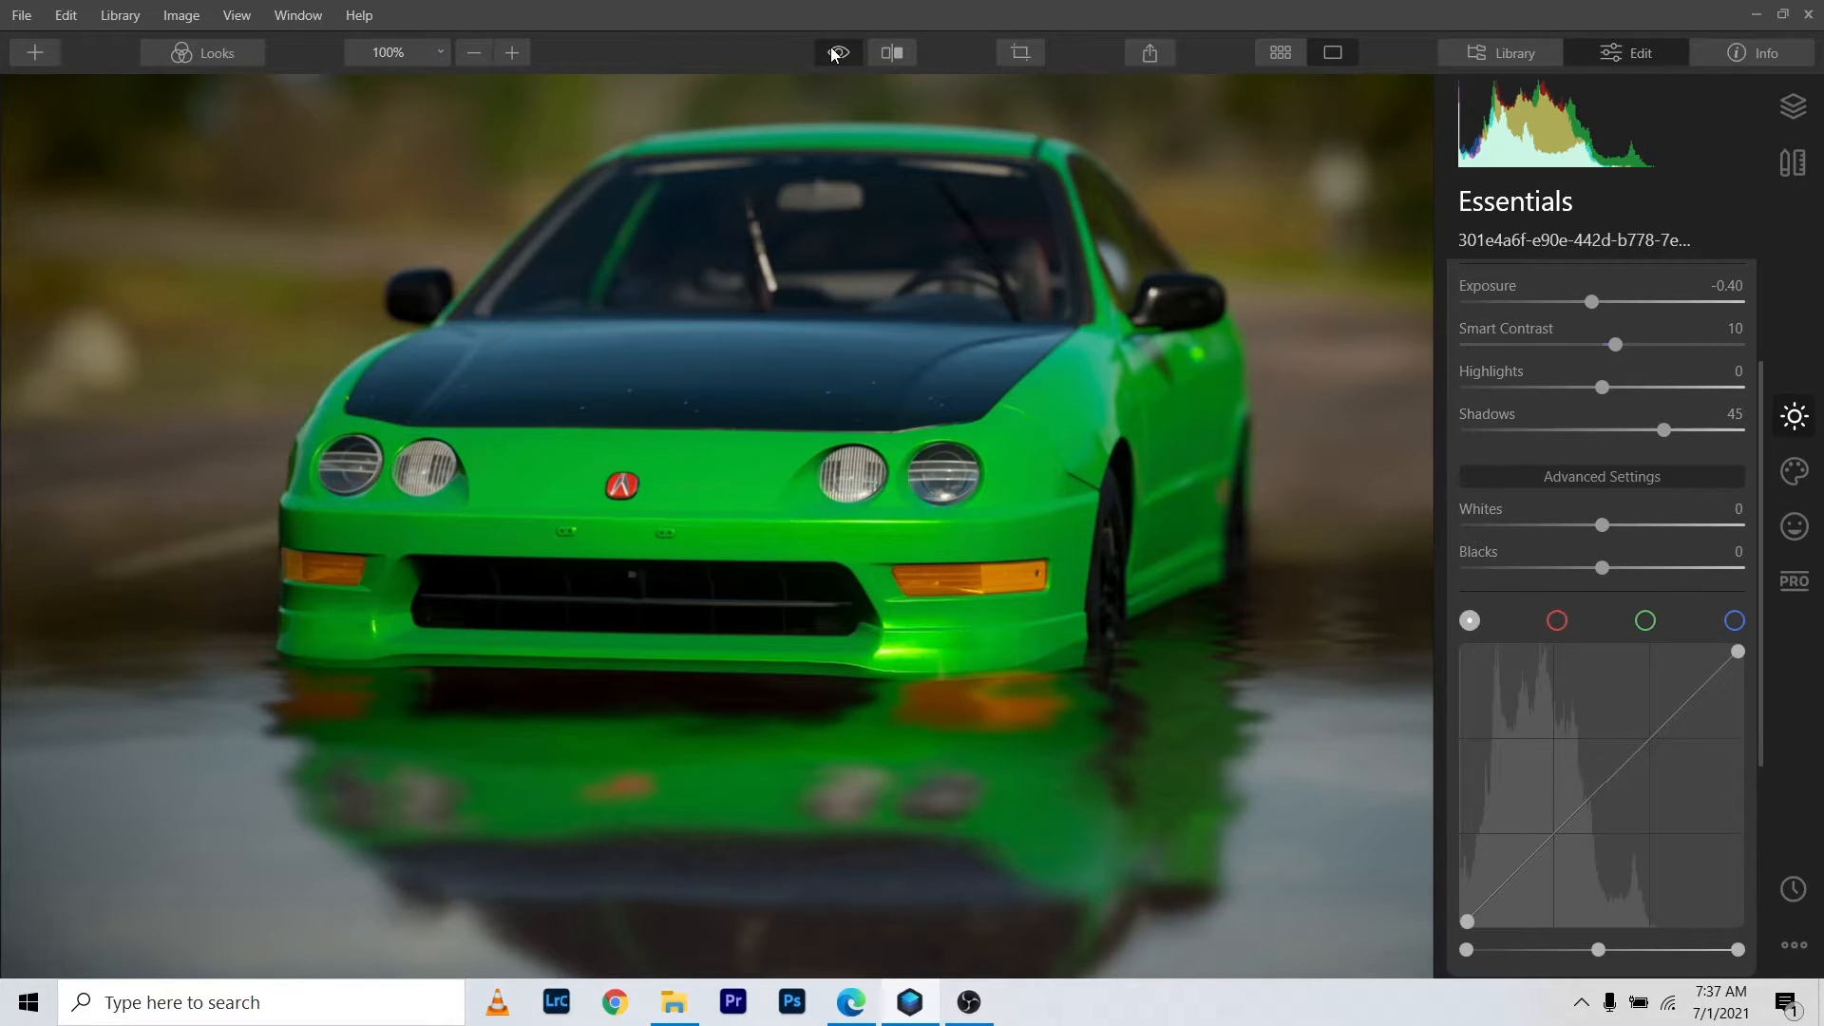
click(833, 54)
click(833, 55)
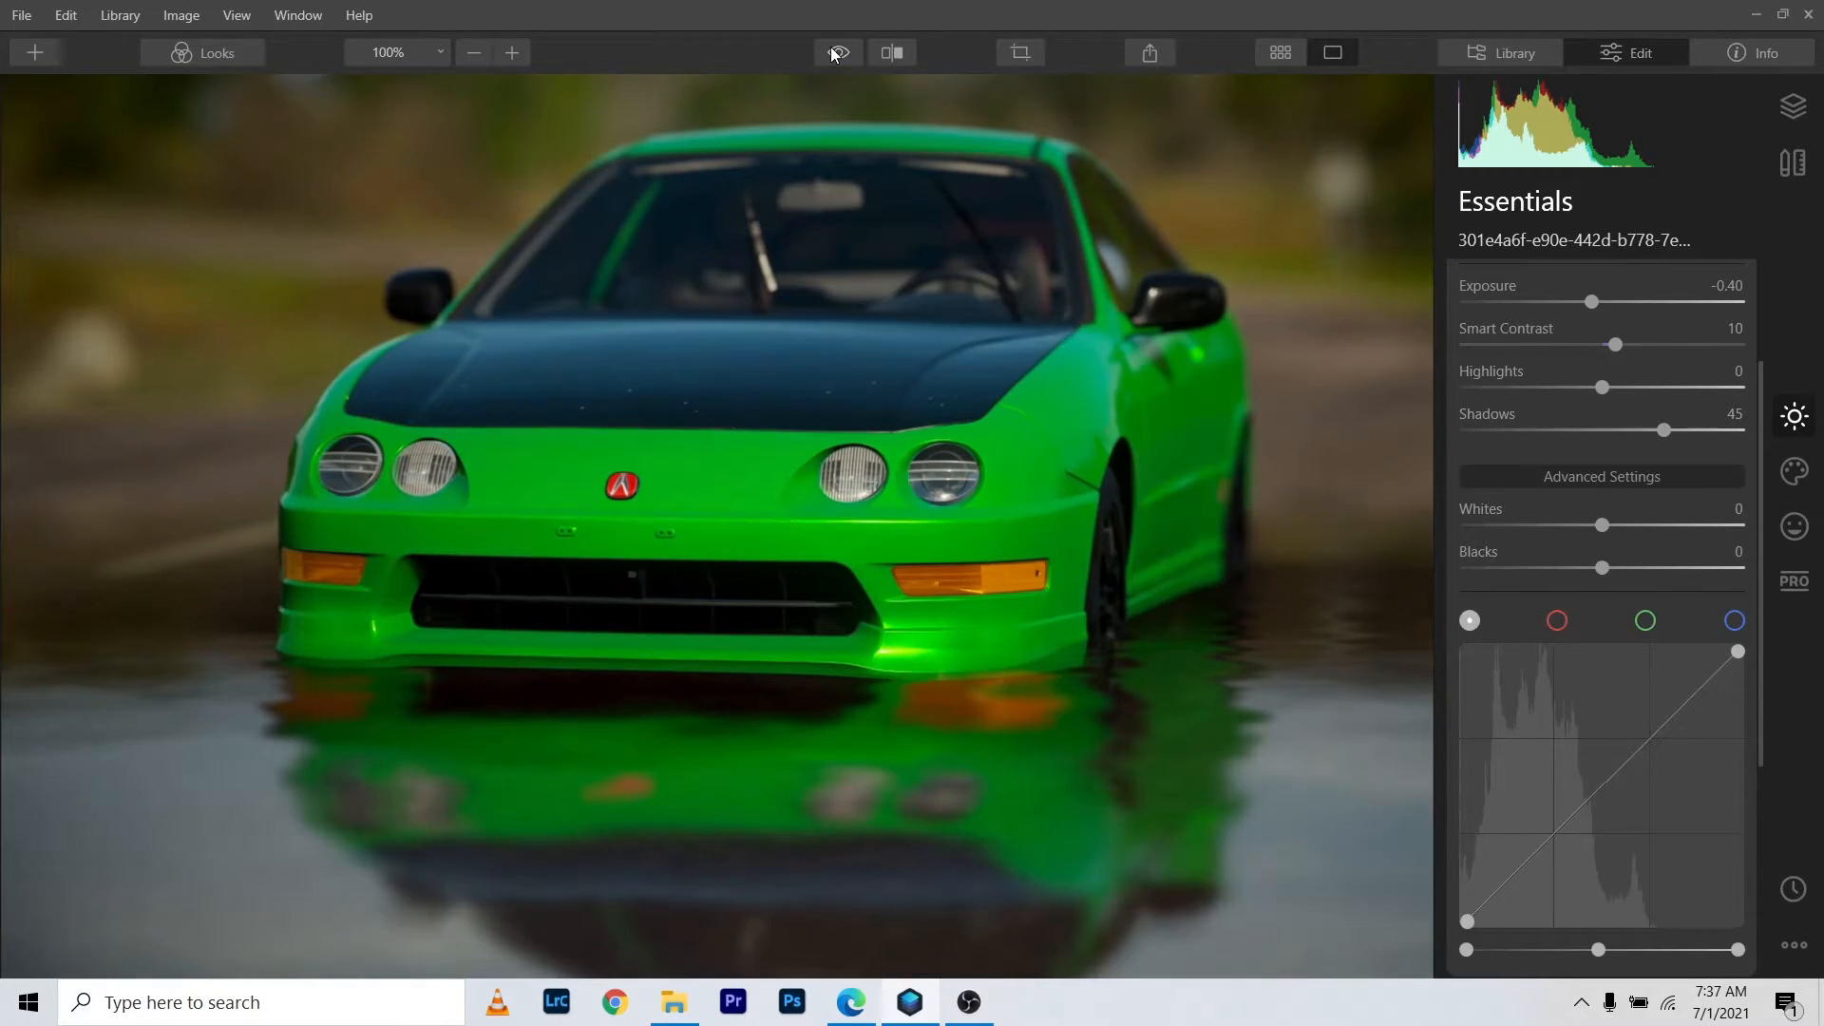
click(833, 54)
click(833, 54)
click(833, 54)
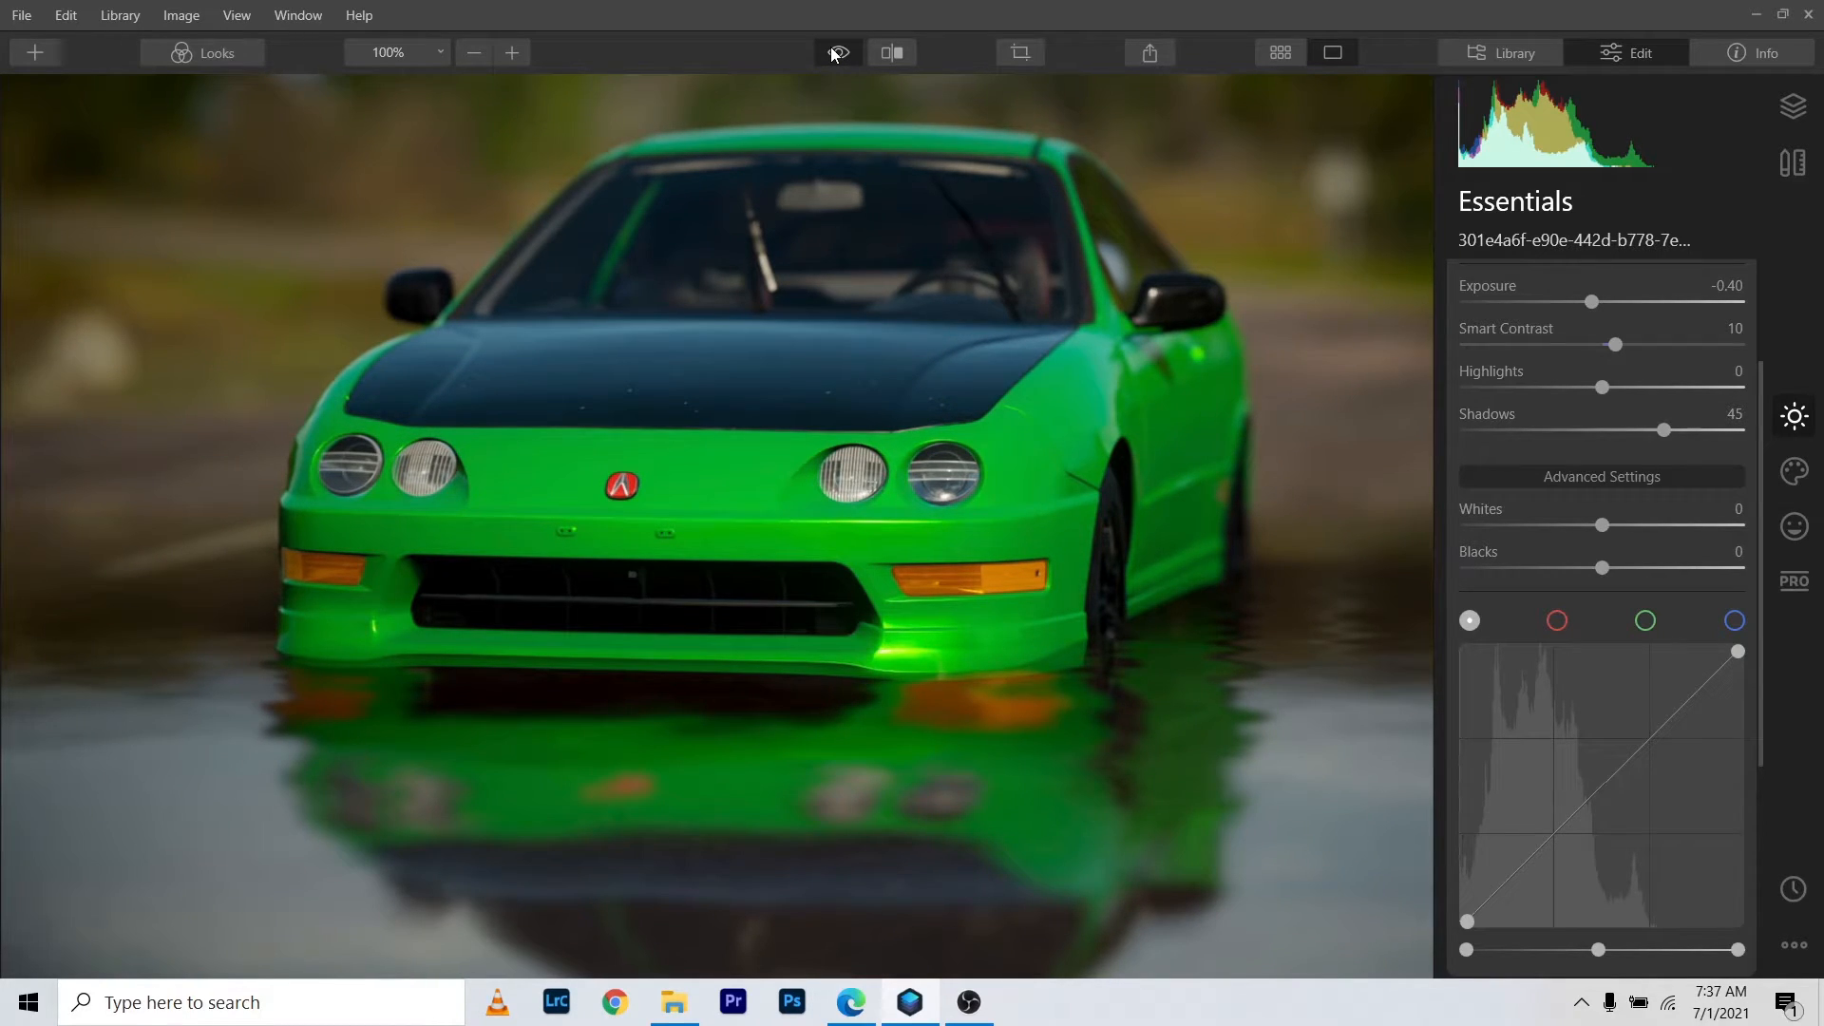
click(833, 54)
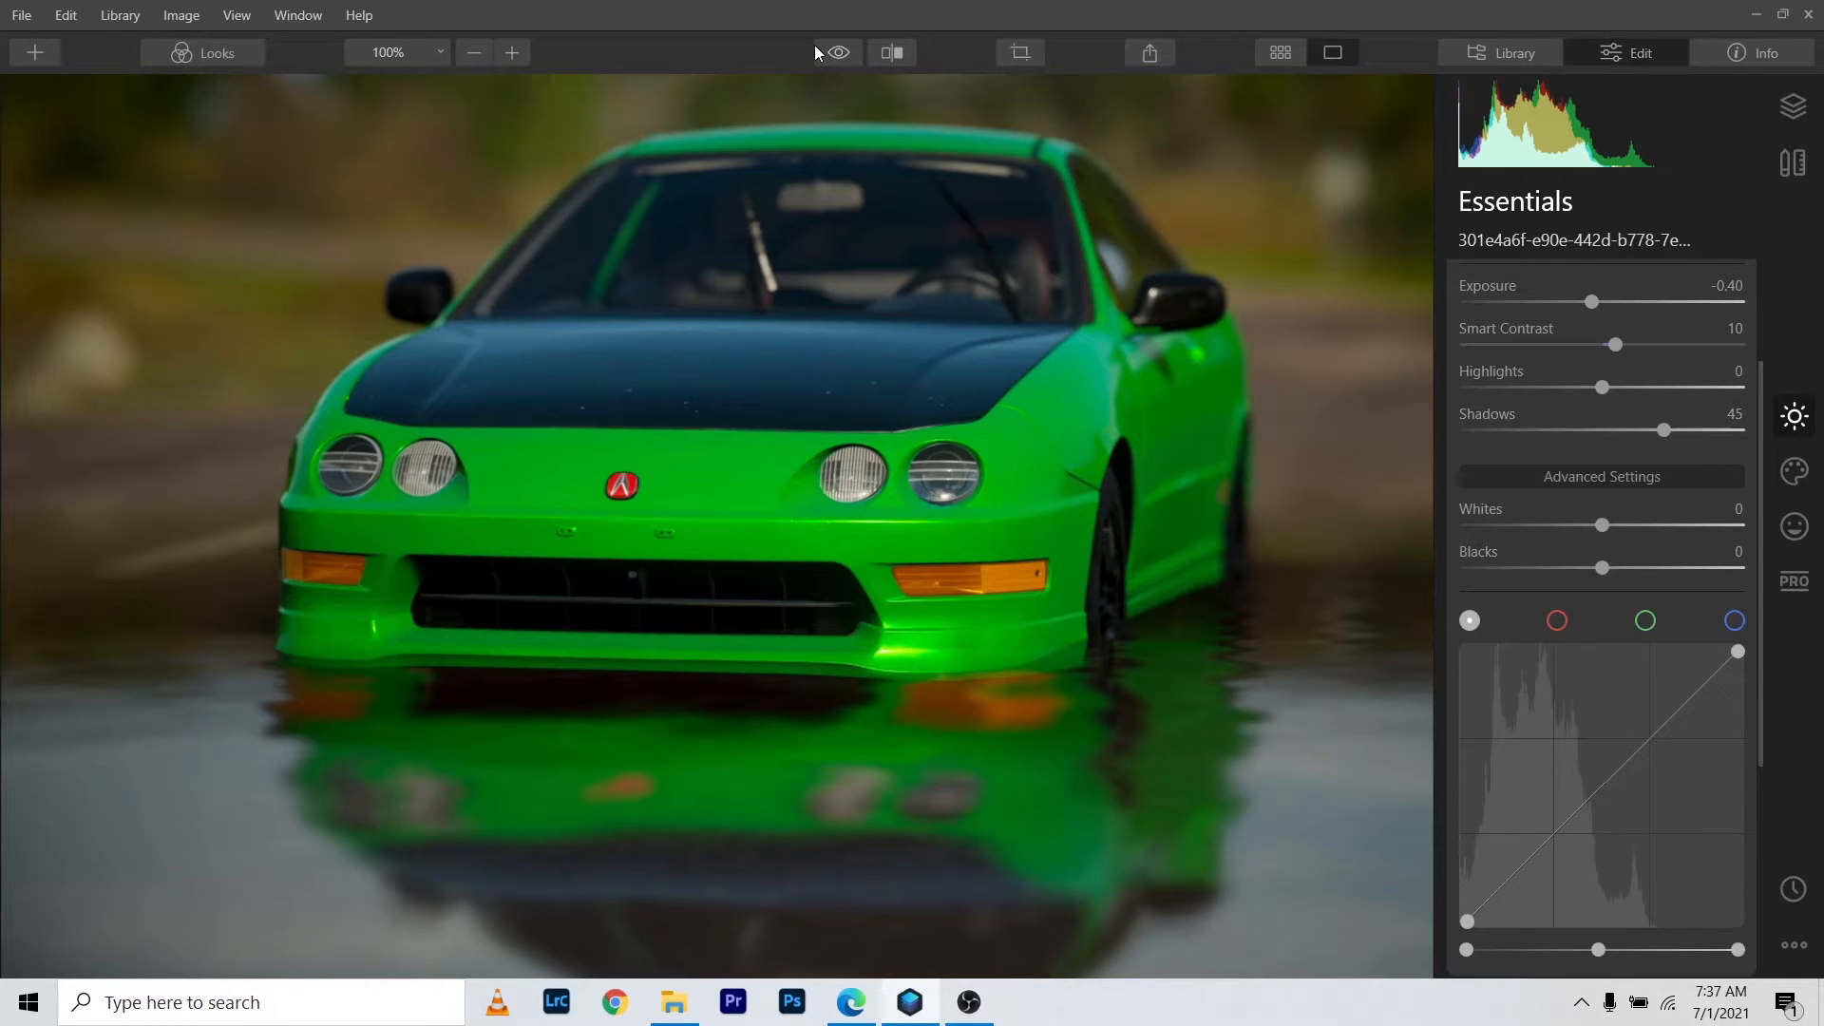
Step: Set the green range's saturation to 1 in the Color adjustments and compare the result with the original photo
click(1606, 477)
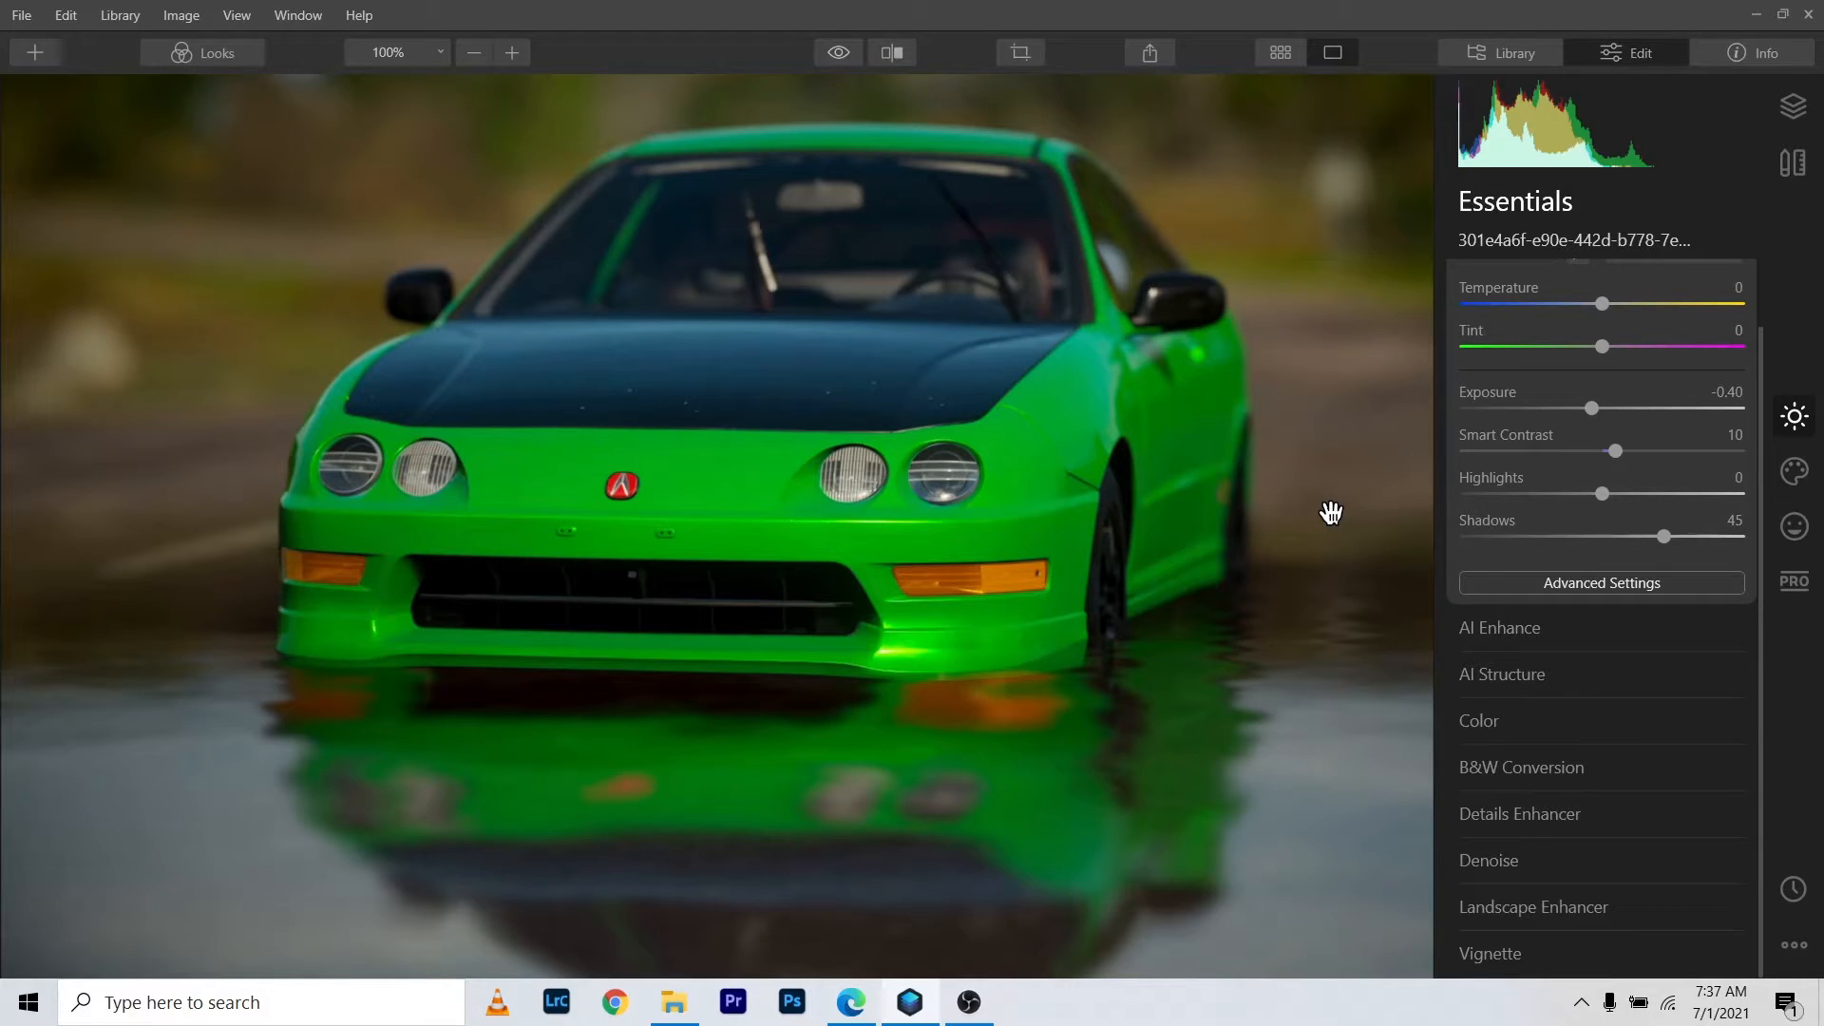
click(1543, 720)
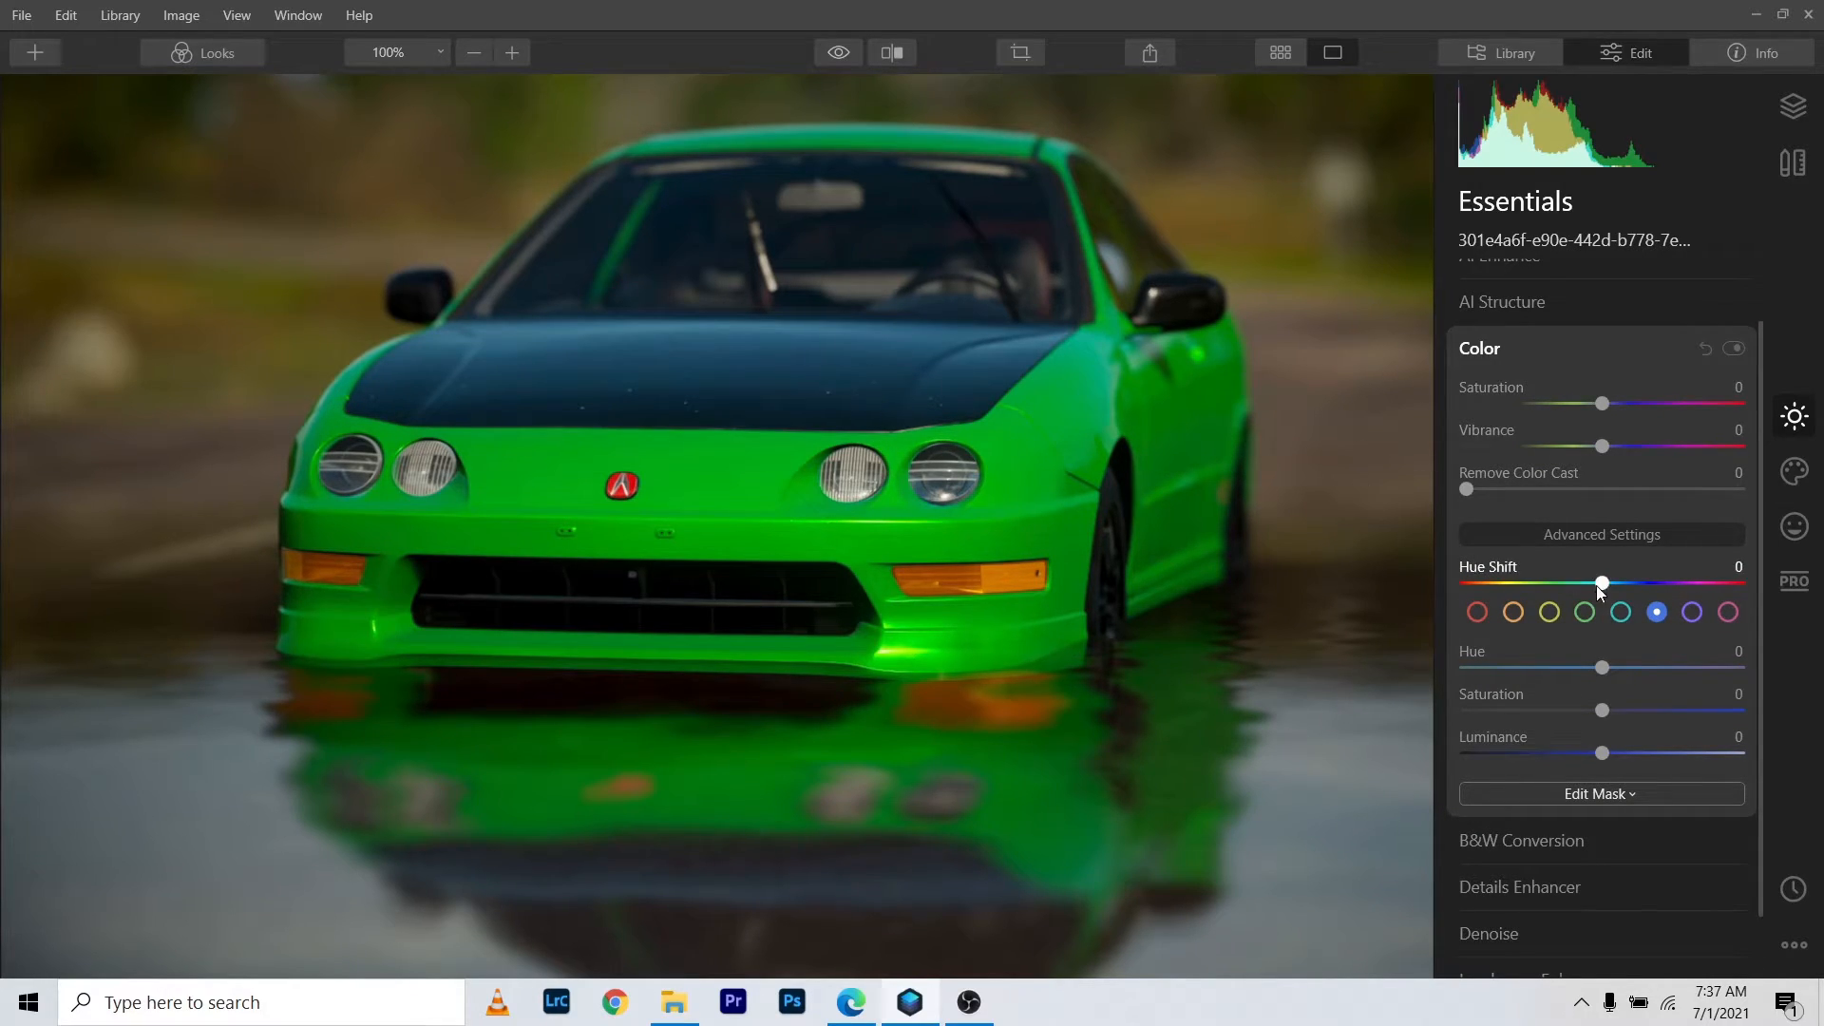
click(1583, 616)
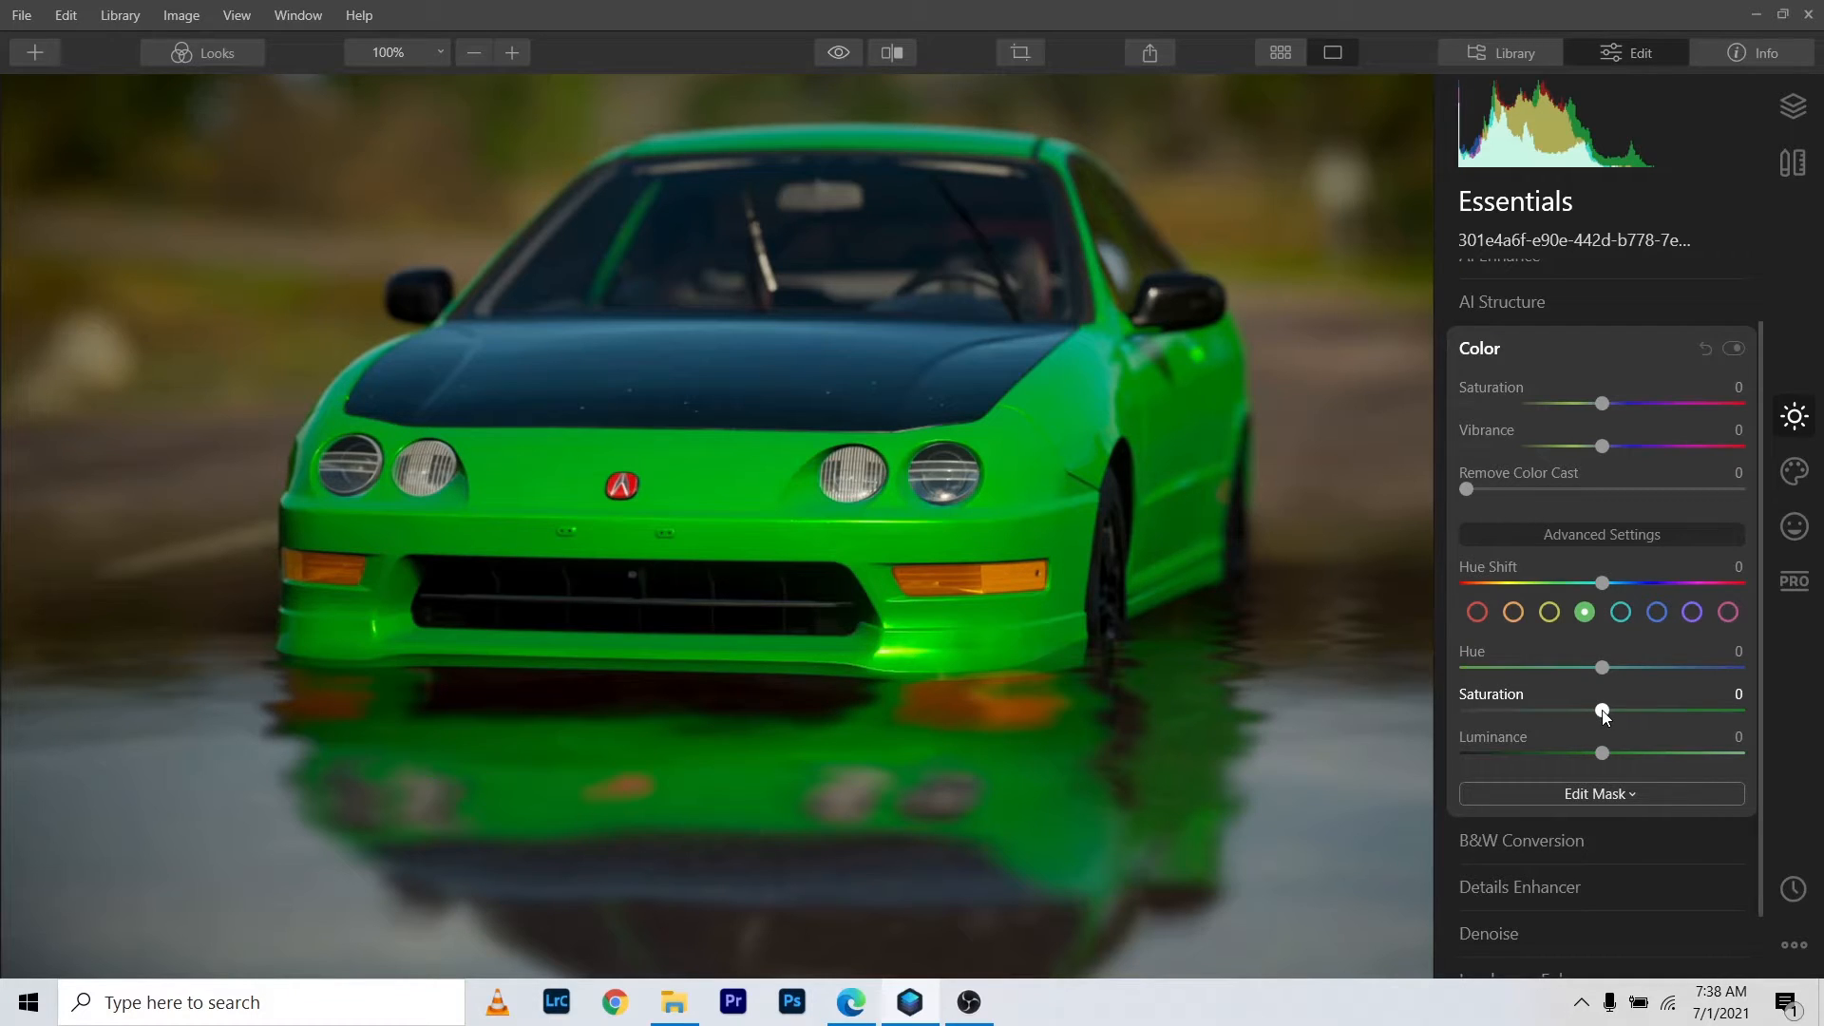
mouse_move(1604, 716)
mouse_down()
mouse_move(1499, 715)
mouse_move(1645, 711)
mouse_move(1595, 710)
mouse_up()
mouse_move(1594, 710)
mouse_down()
mouse_move(1621, 711)
mouse_move(1518, 715)
mouse_move(1719, 710)
mouse_move(1560, 718)
mouse_move(1602, 716)
mouse_up()
drag(1603, 714, 1604, 720)
click(838, 63)
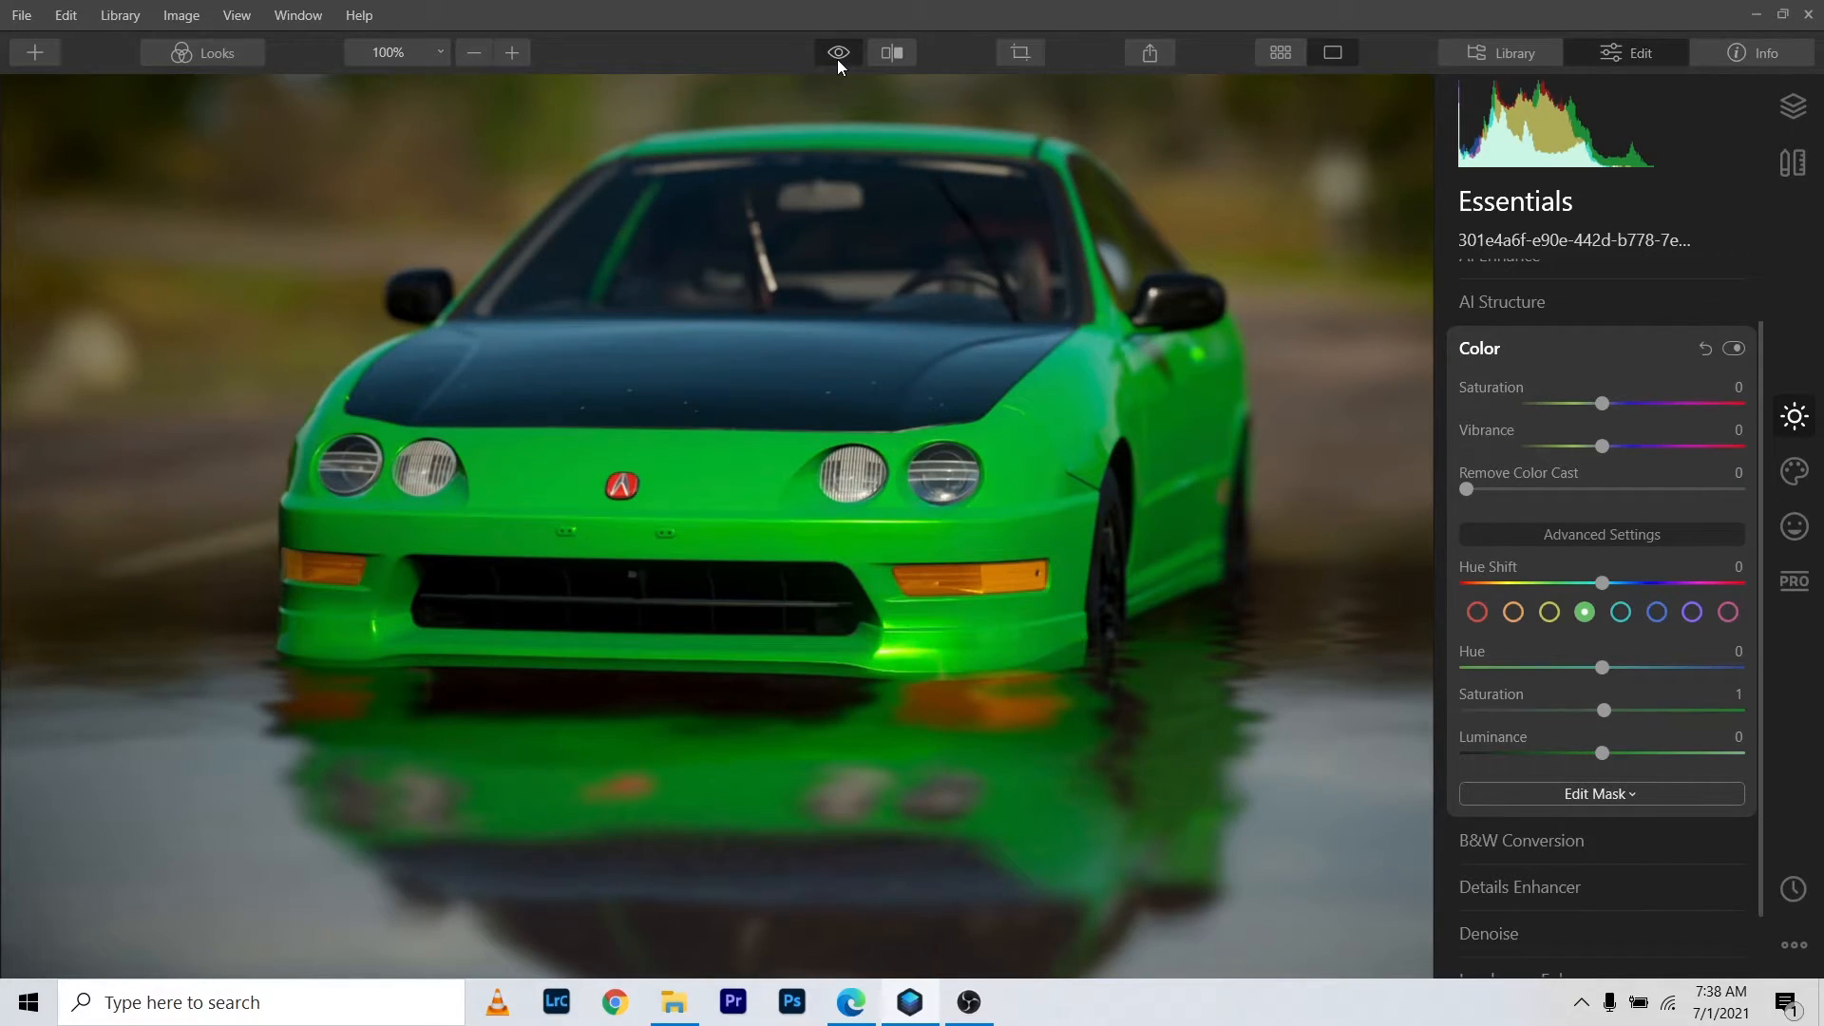
click(838, 62)
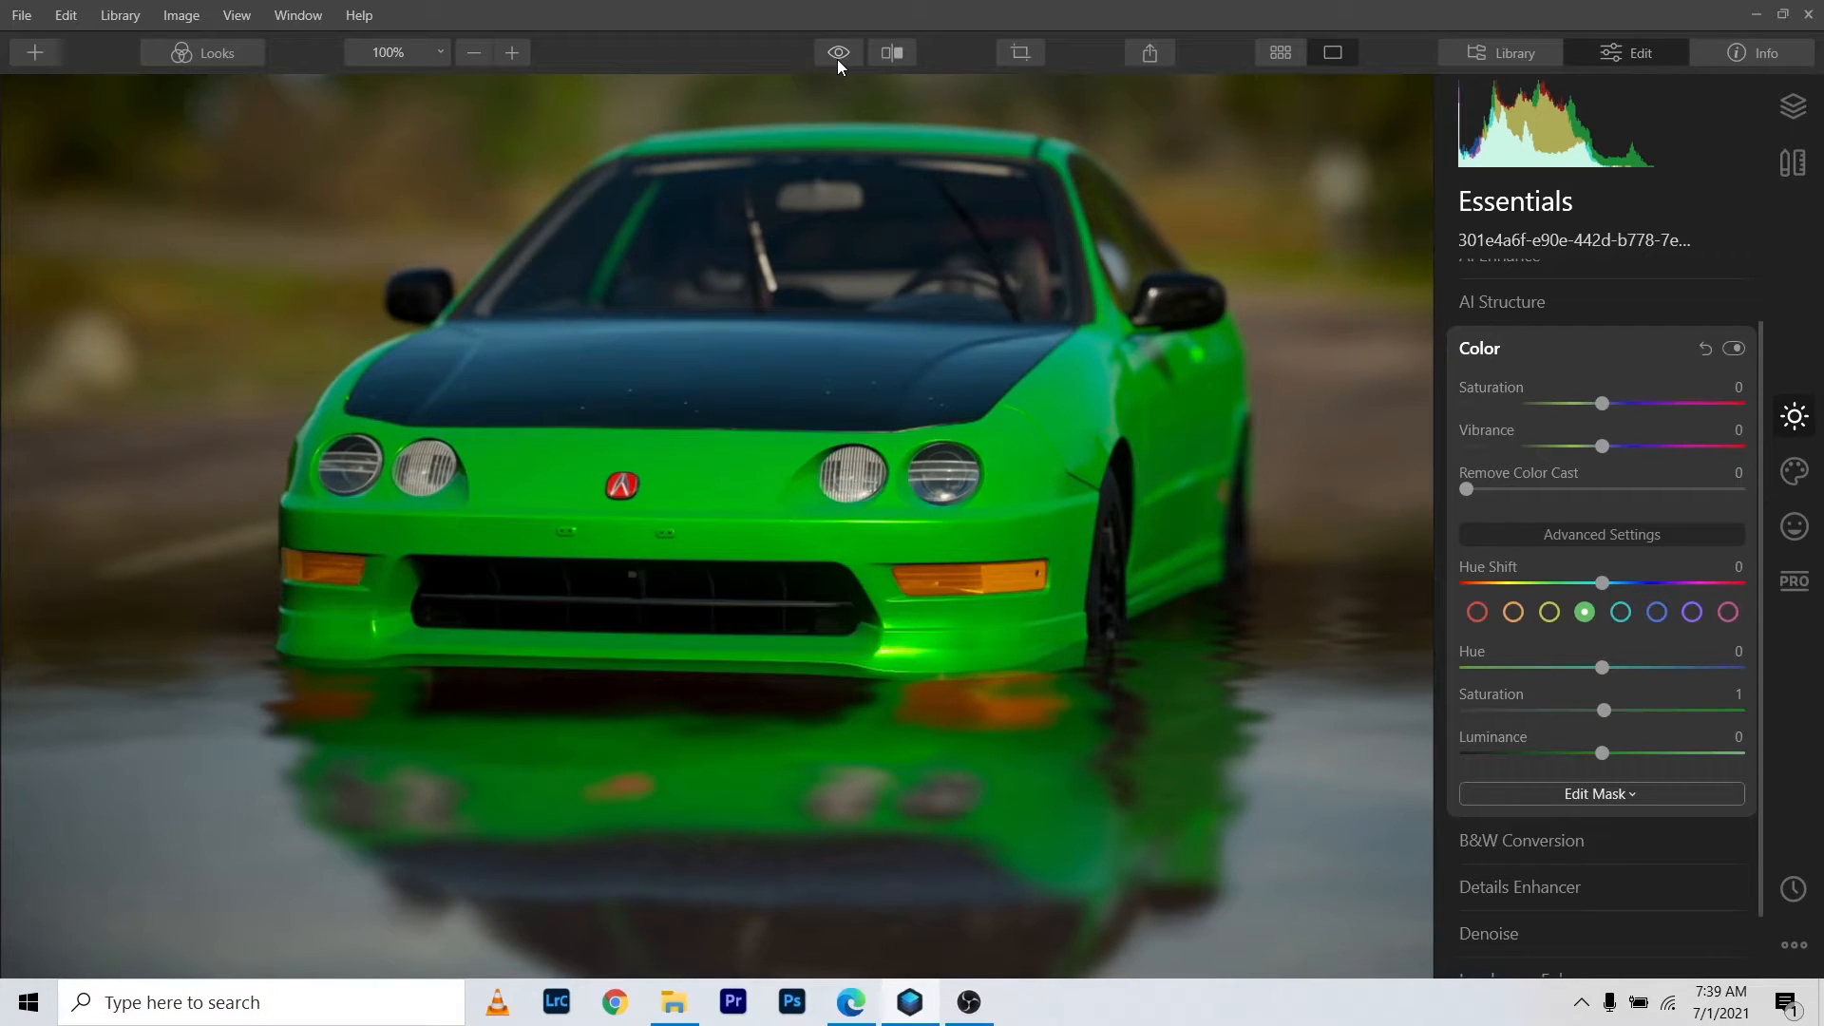
click(838, 61)
Step: Fine-tune the green range's luminance near zero and compare the result with the original photo
mouse_move(1603, 753)
mouse_down()
mouse_move(1698, 751)
mouse_move(1569, 753)
mouse_move(1607, 753)
mouse_up()
mouse_move(1603, 752)
mouse_down()
mouse_move(1756, 758)
mouse_move(1582, 761)
mouse_move(1612, 761)
mouse_up()
drag(1603, 760, 1599, 761)
click(836, 54)
click(836, 54)
click(835, 54)
Step: Set the blue range's saturation to -16 and luminance to -8, compare with the original, and close the Color adjustments
click(1658, 614)
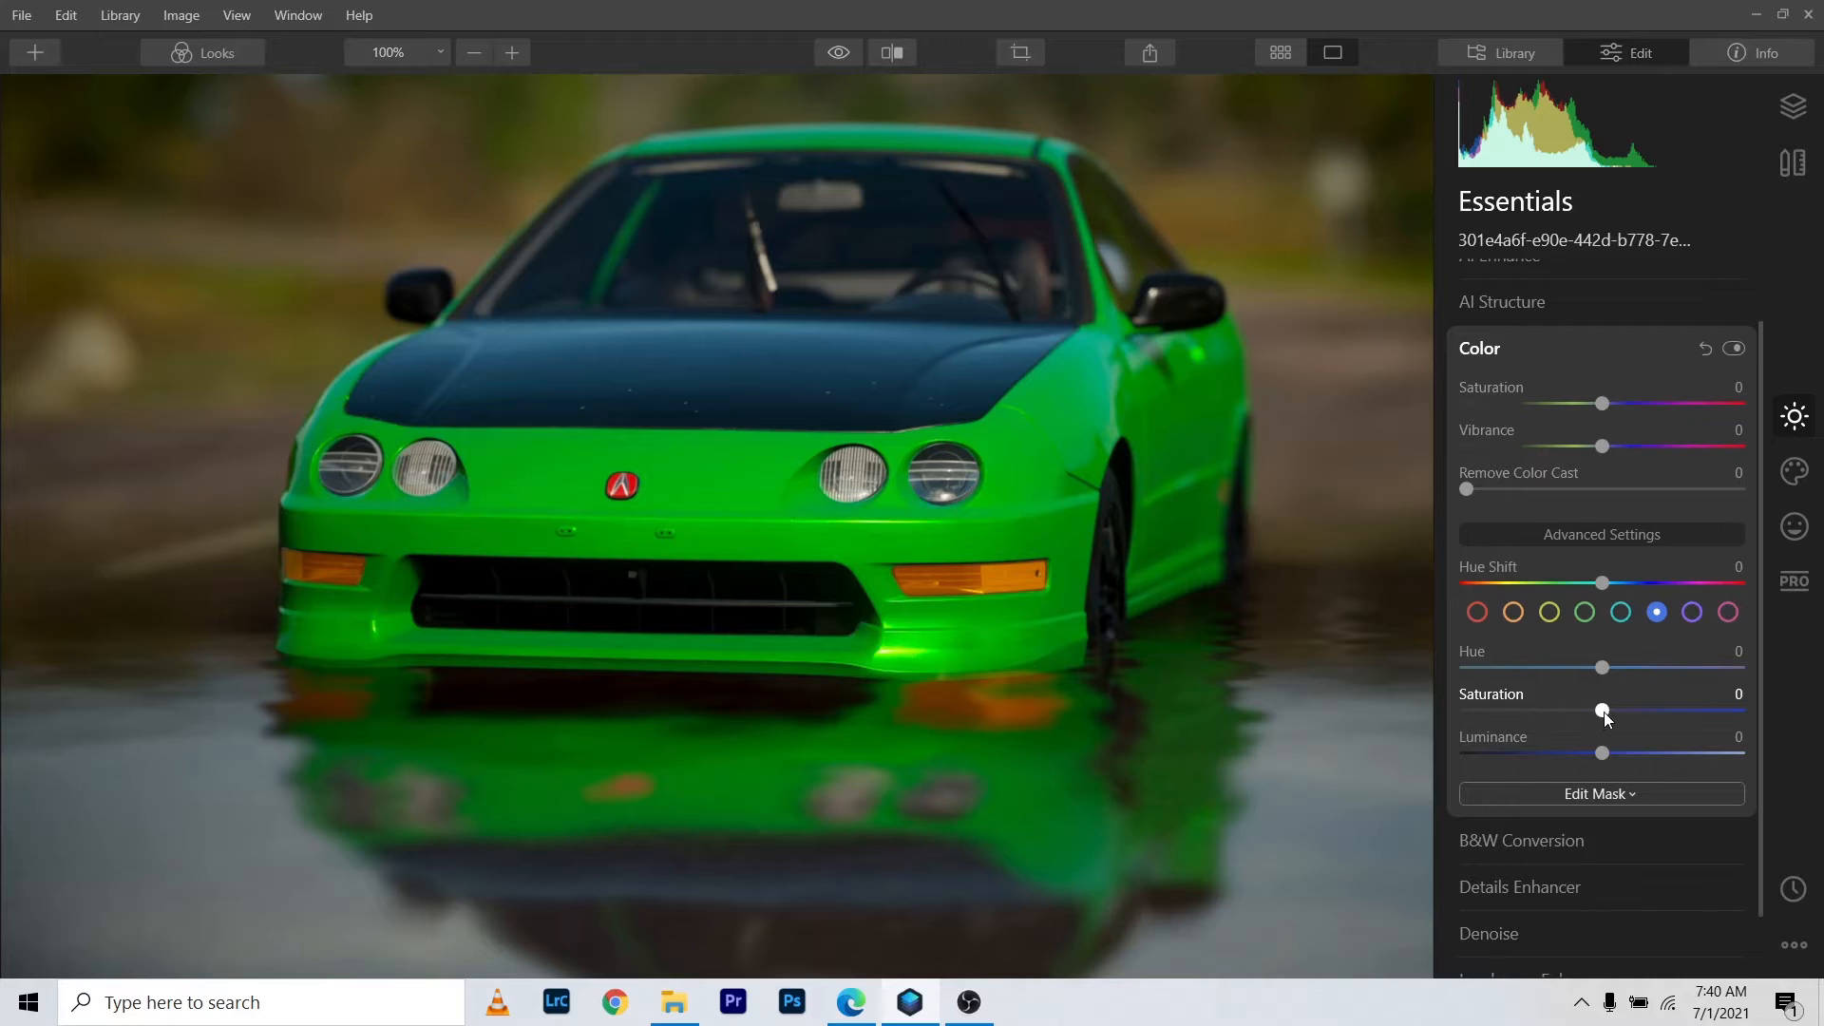
mouse_move(1604, 710)
mouse_down()
mouse_move(1544, 711)
mouse_move(1715, 709)
mouse_move(1567, 712)
mouse_move(1644, 711)
mouse_move(1584, 715)
mouse_up()
mouse_move(1630, 755)
mouse_down()
mouse_move(1698, 756)
mouse_move(1535, 752)
mouse_move(1632, 752)
mouse_move(1569, 752)
mouse_move(1619, 753)
mouse_move(1598, 753)
mouse_up()
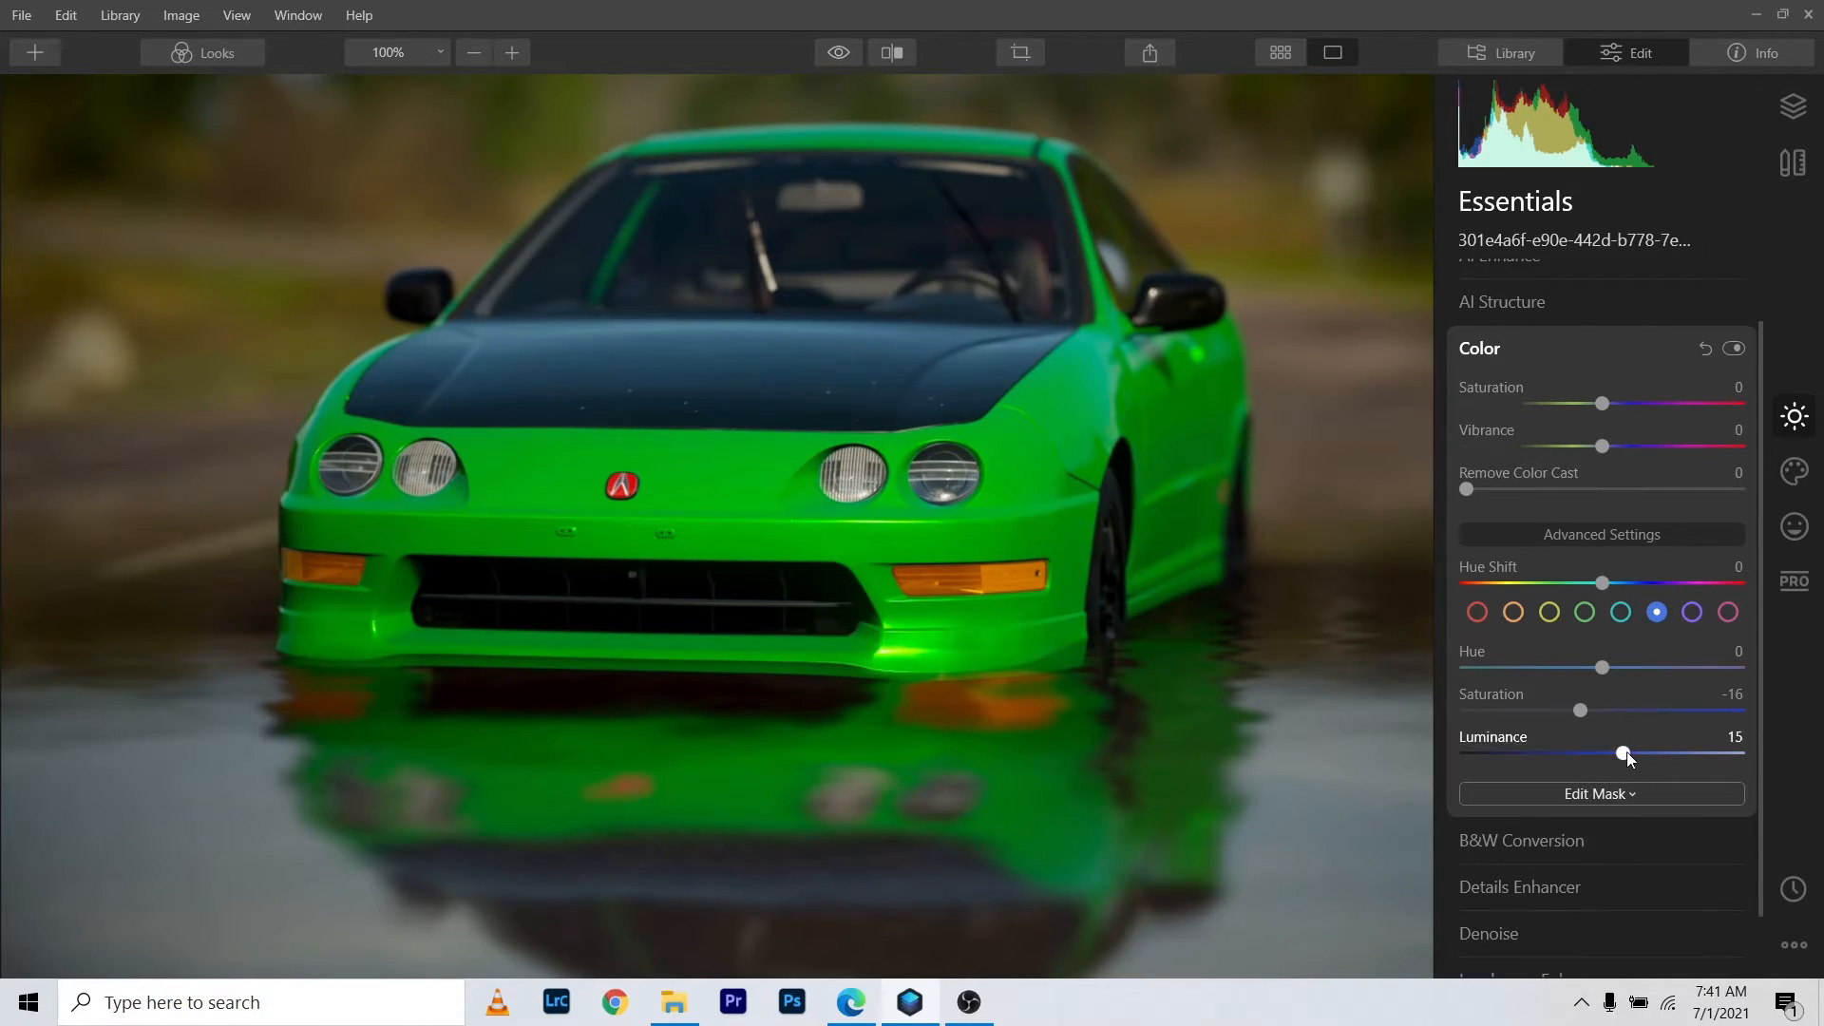
mouse_move(1624, 752)
mouse_down()
mouse_move(1608, 755)
mouse_move(1645, 752)
mouse_move(1595, 753)
mouse_up()
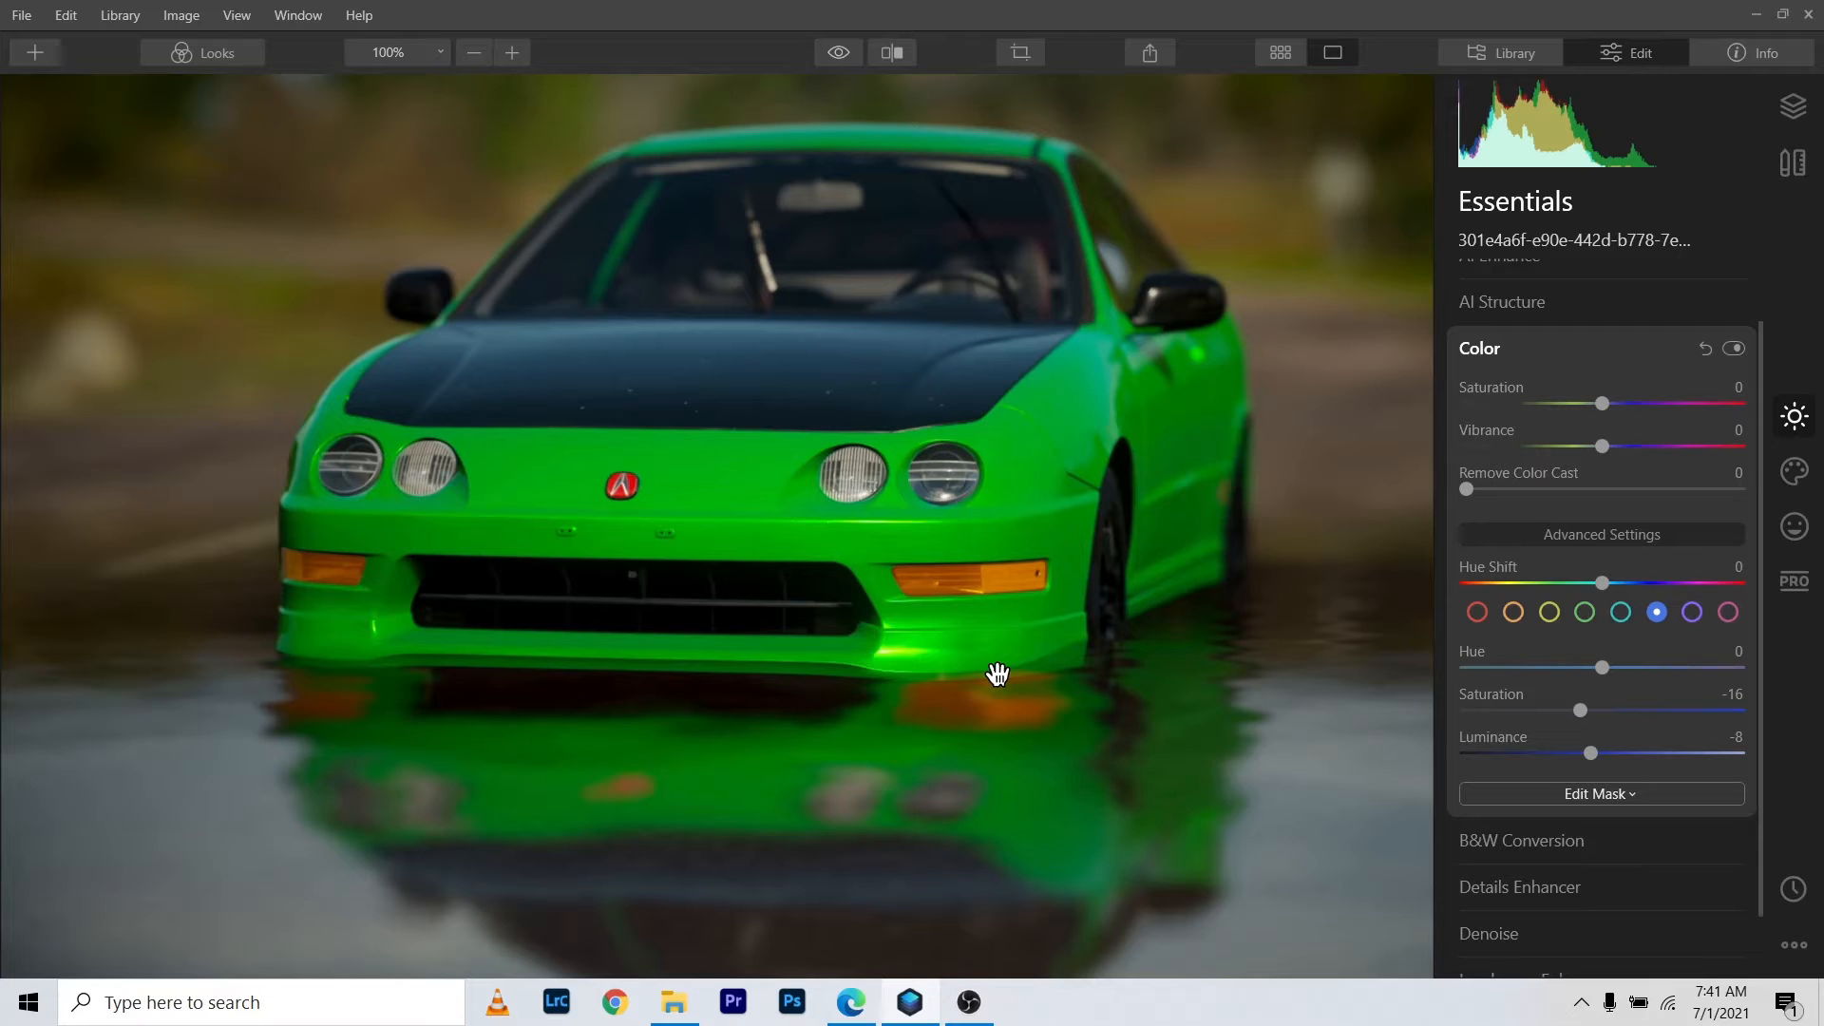
click(844, 54)
click(844, 54)
click(1474, 354)
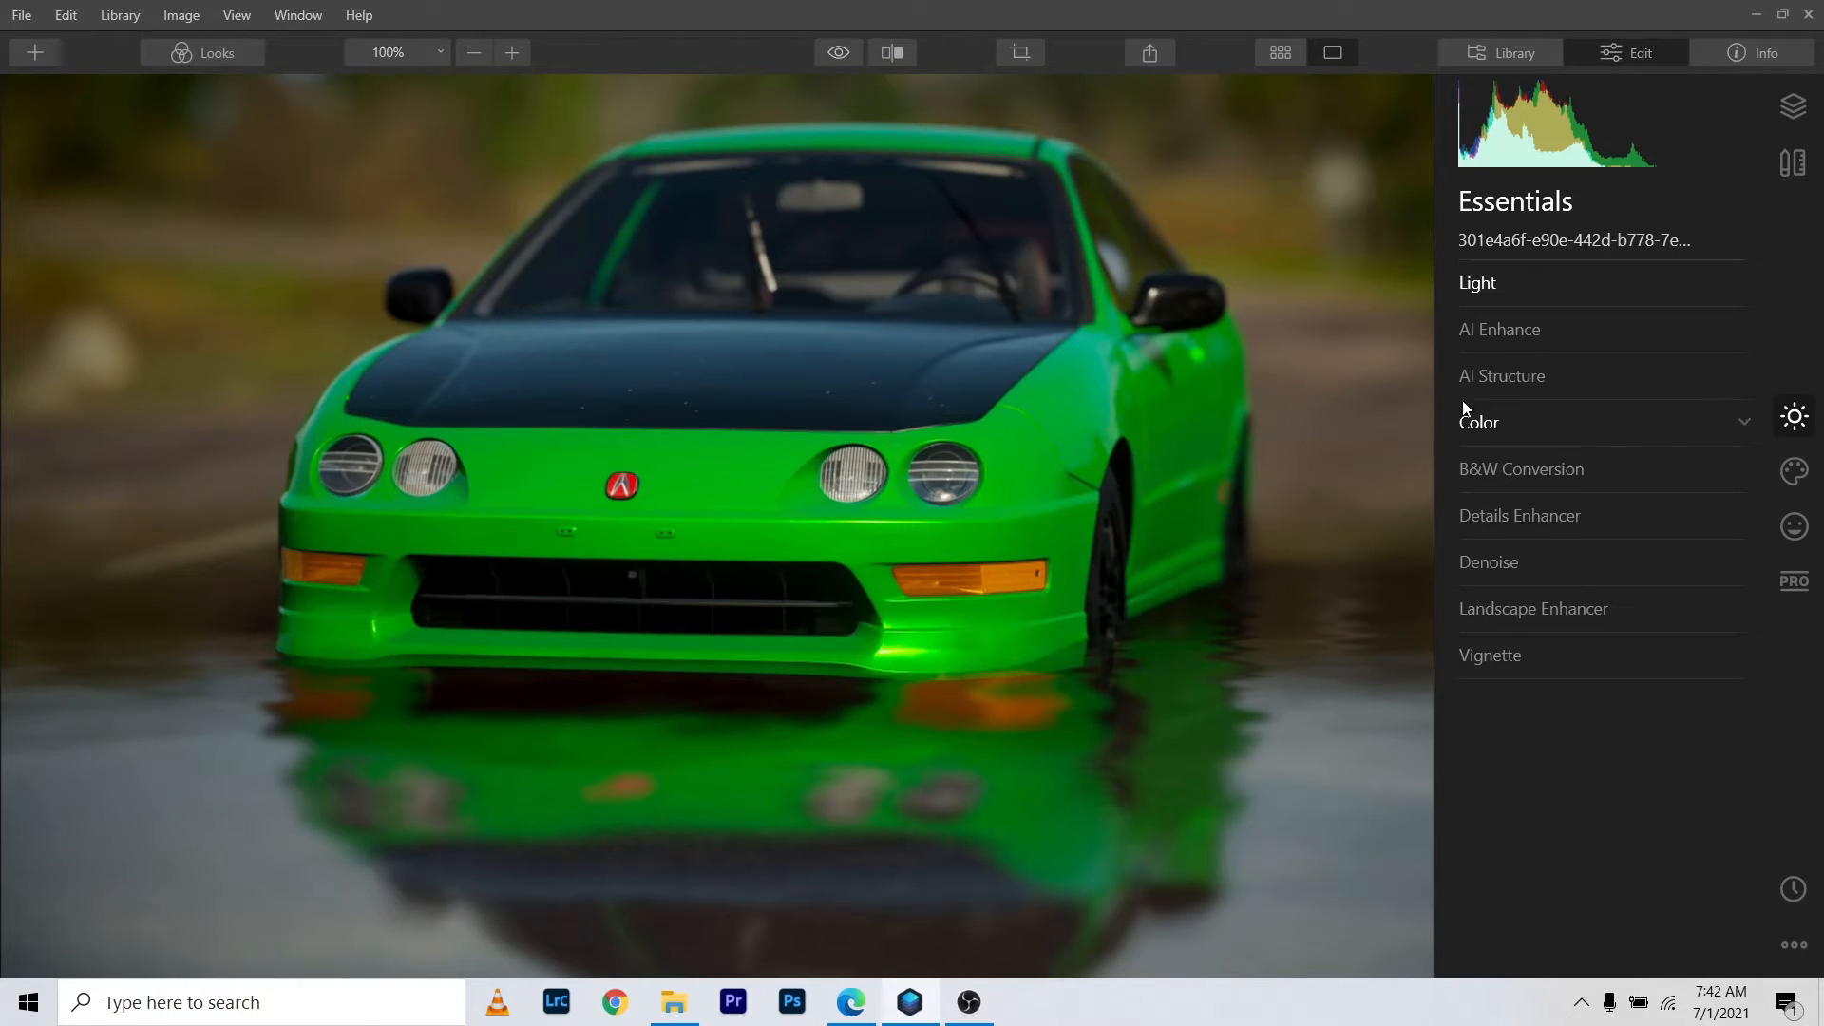
Step: Set Large Details to 20 and Medium Details to 47 in Details Enhancer, and raise Small Details moderately
click(1512, 524)
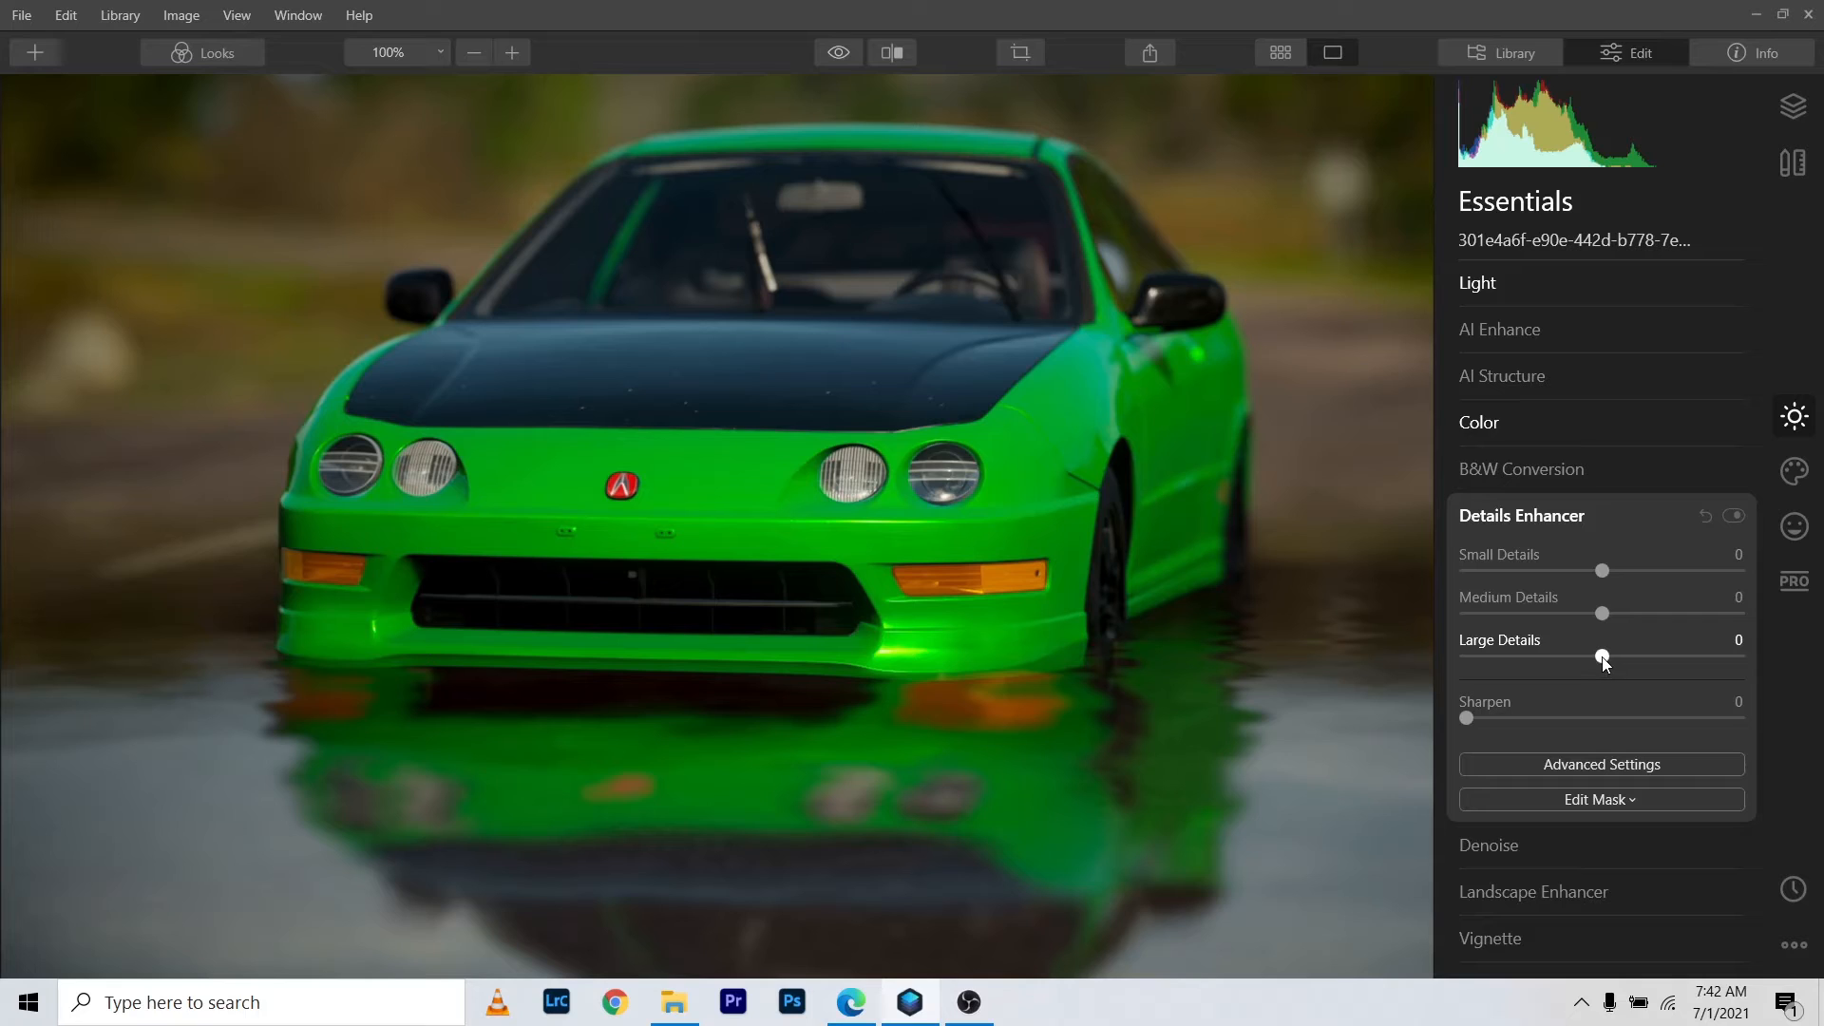
mouse_move(1604, 662)
mouse_down()
mouse_move(1710, 656)
mouse_move(1571, 655)
mouse_move(1669, 656)
mouse_move(1639, 658)
mouse_up()
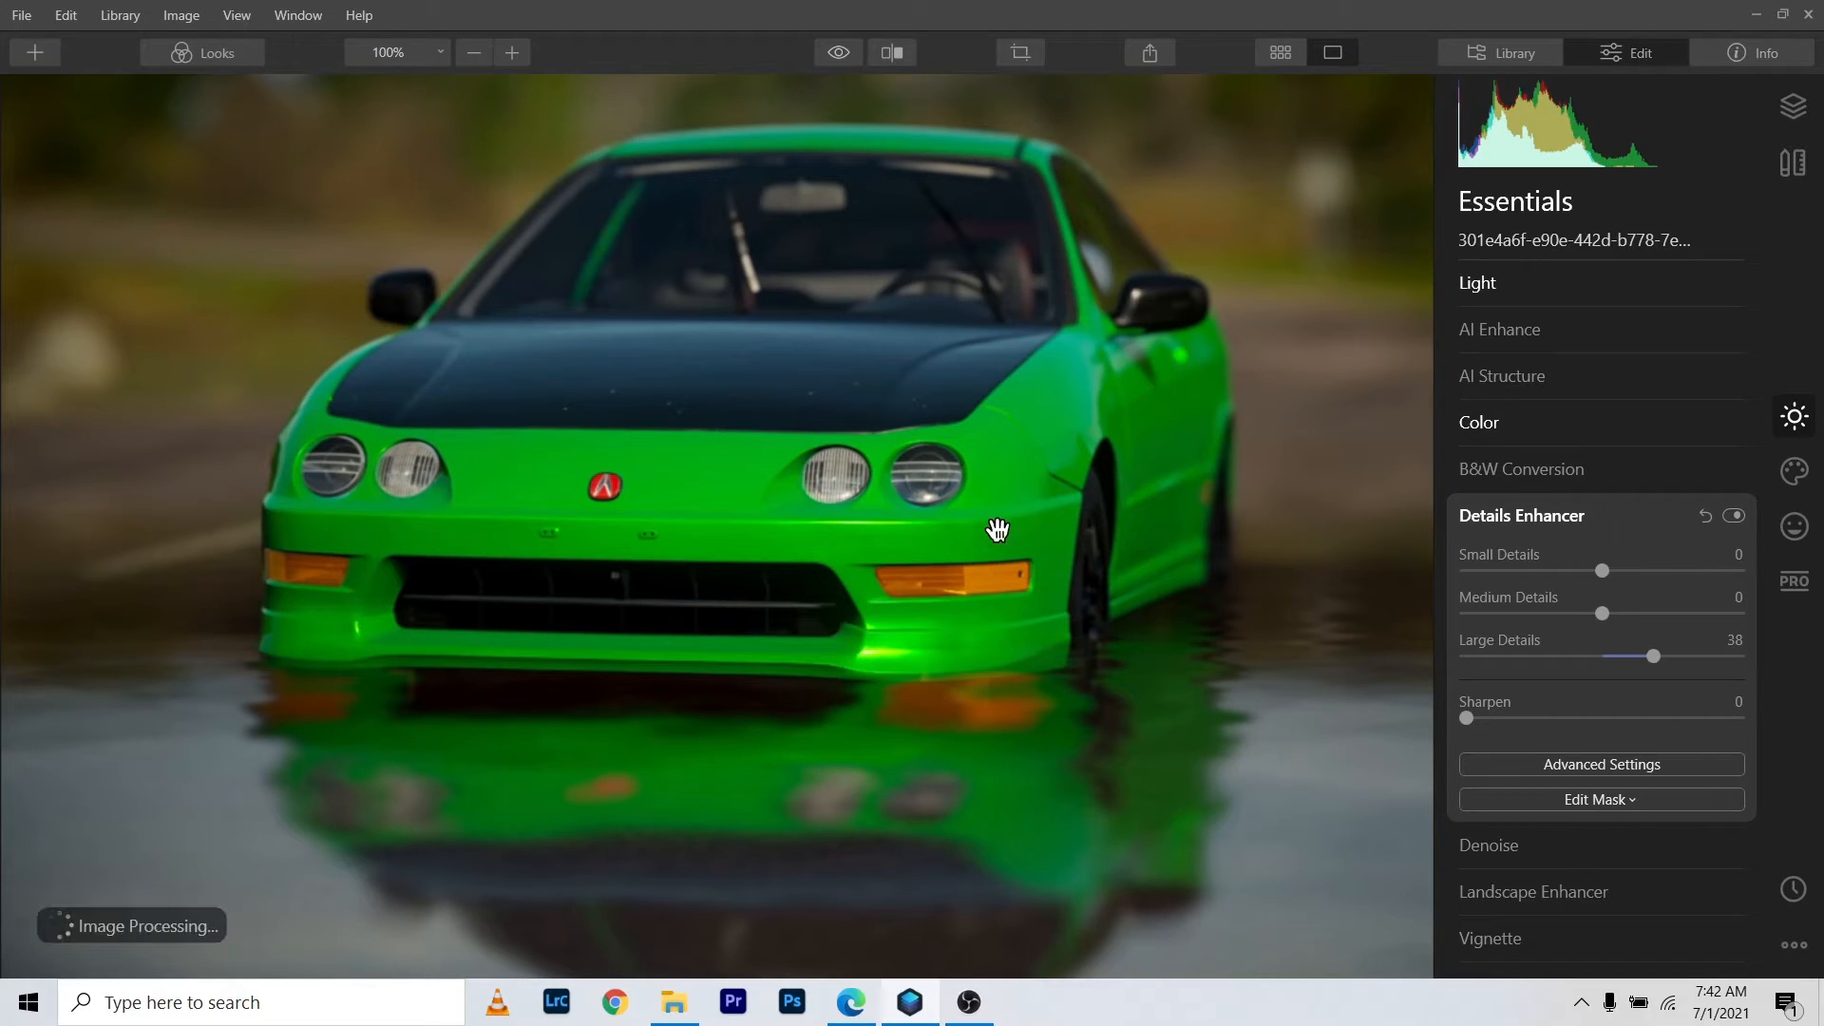
mouse_move(1622, 658)
mouse_down()
mouse_move(1455, 663)
mouse_move(1626, 663)
mouse_up()
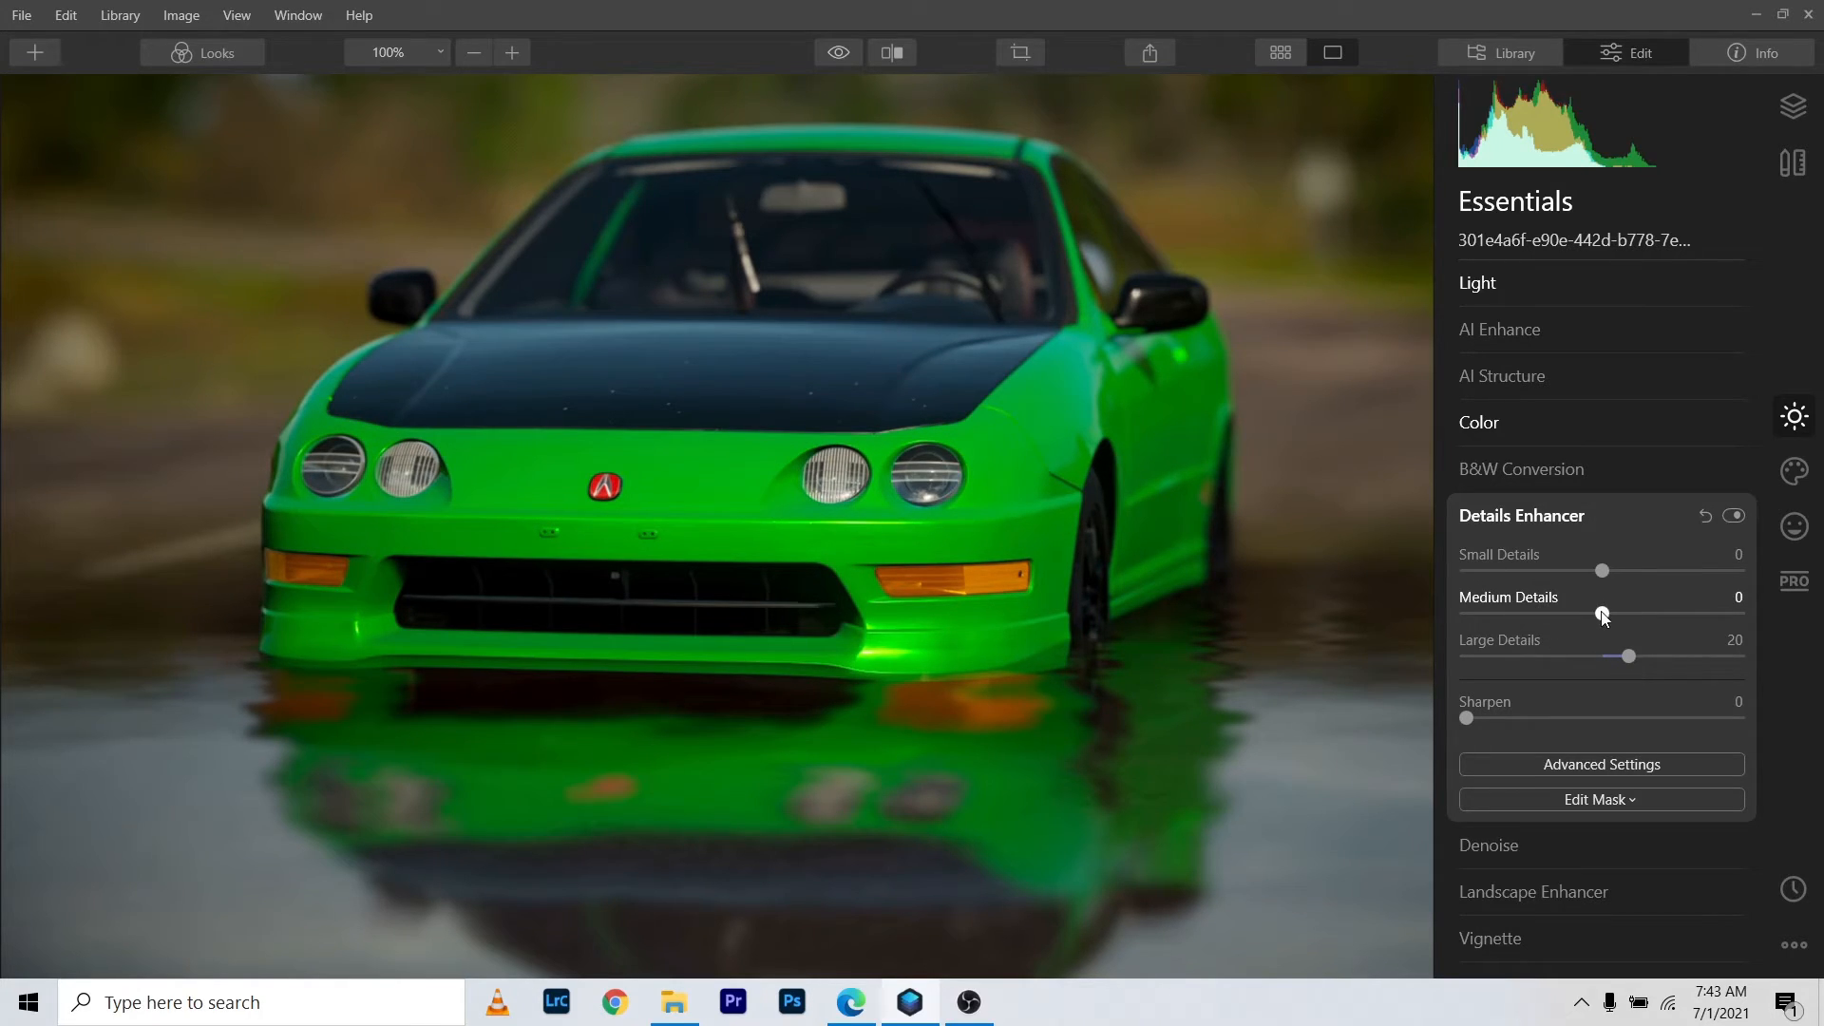
drag(1604, 616, 1654, 614)
drag(1711, 622, 1664, 620)
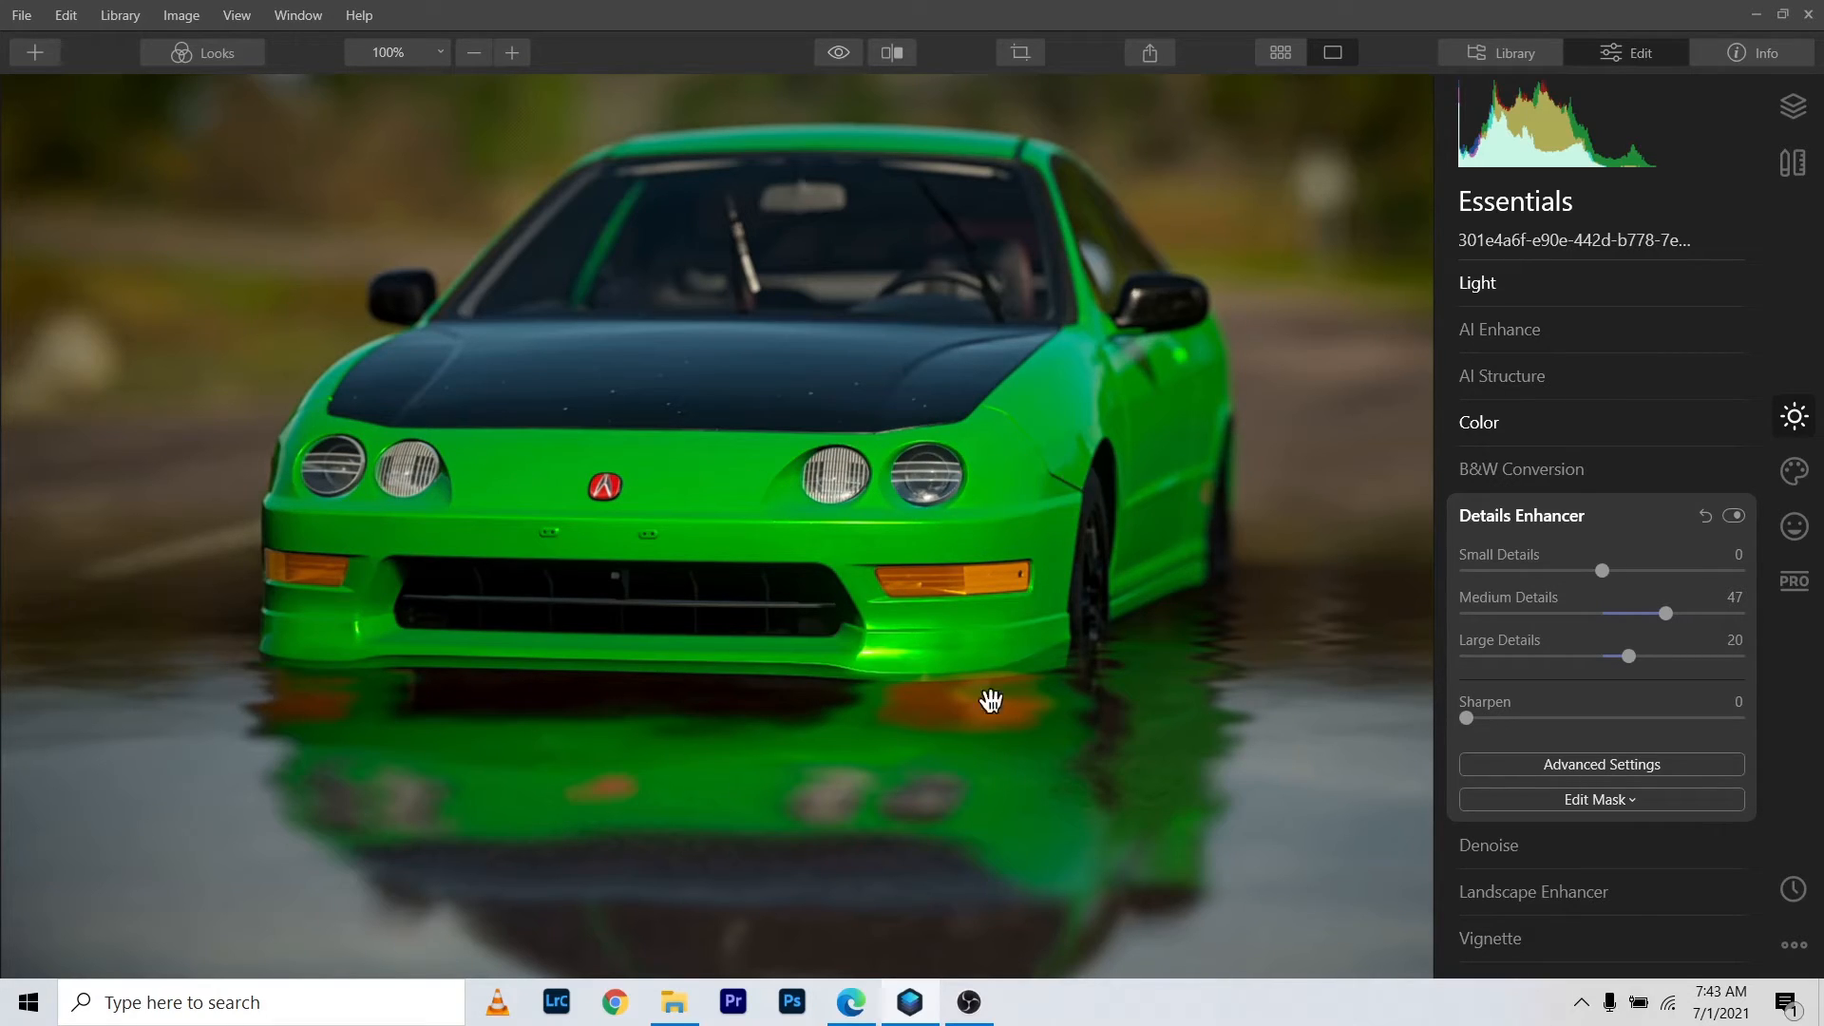
mouse_move(1603, 570)
mouse_down()
mouse_move(1657, 568)
mouse_move(1567, 568)
mouse_move(1638, 563)
mouse_up()
Step: Try a Luminosity Denoise of 56 in Denoise and inspect the car and its reflection at 100% zoom
click(1561, 856)
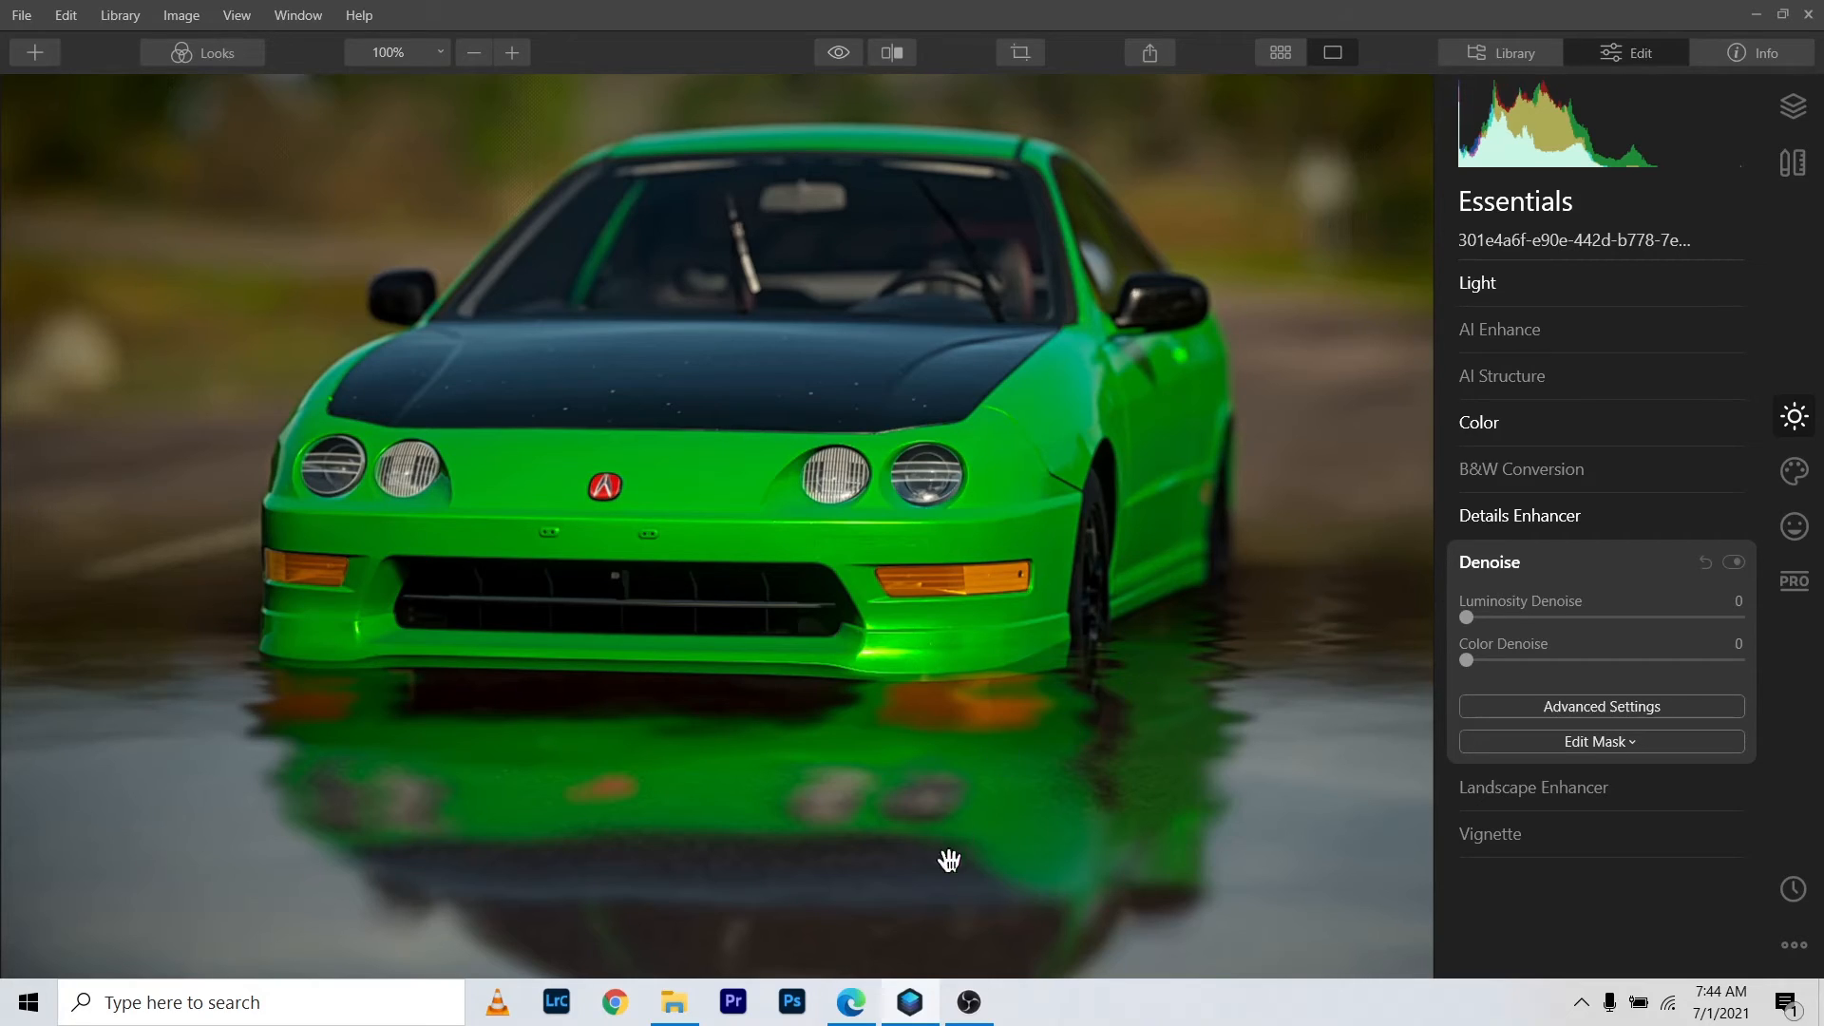
scroll(928, 860, down, 2)
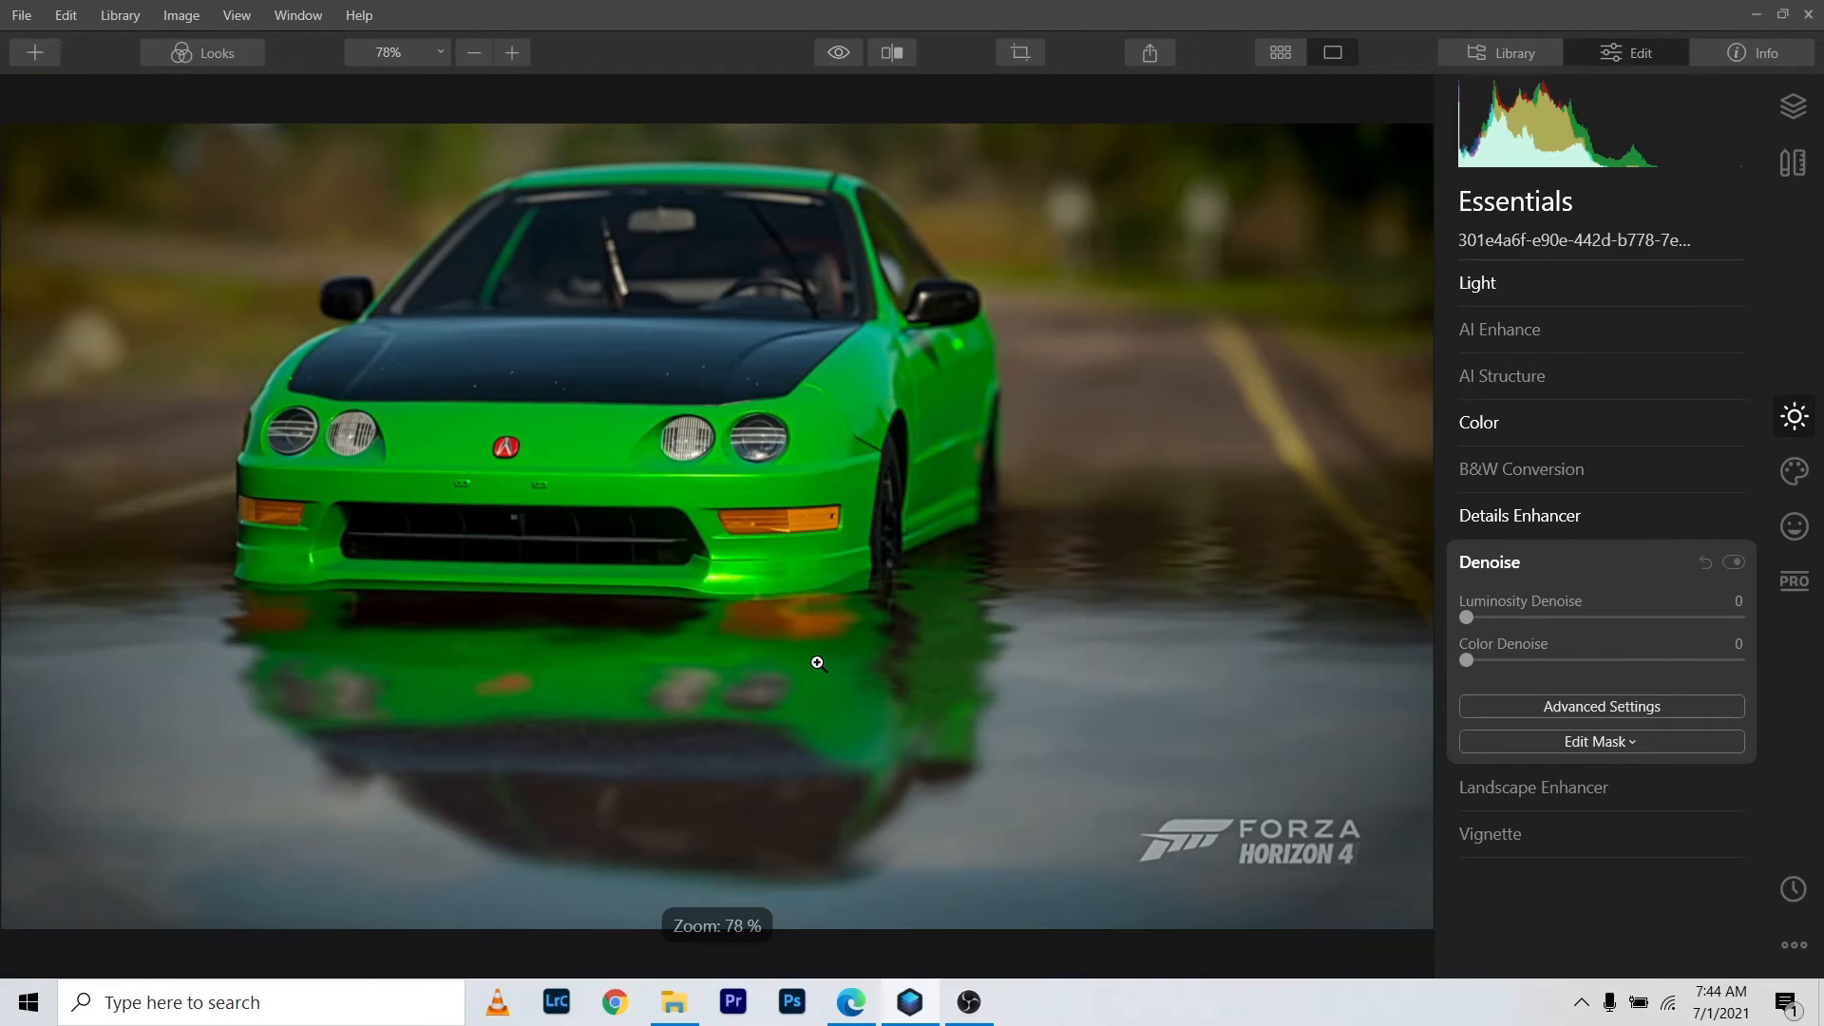
scroll(814, 659, up, 2)
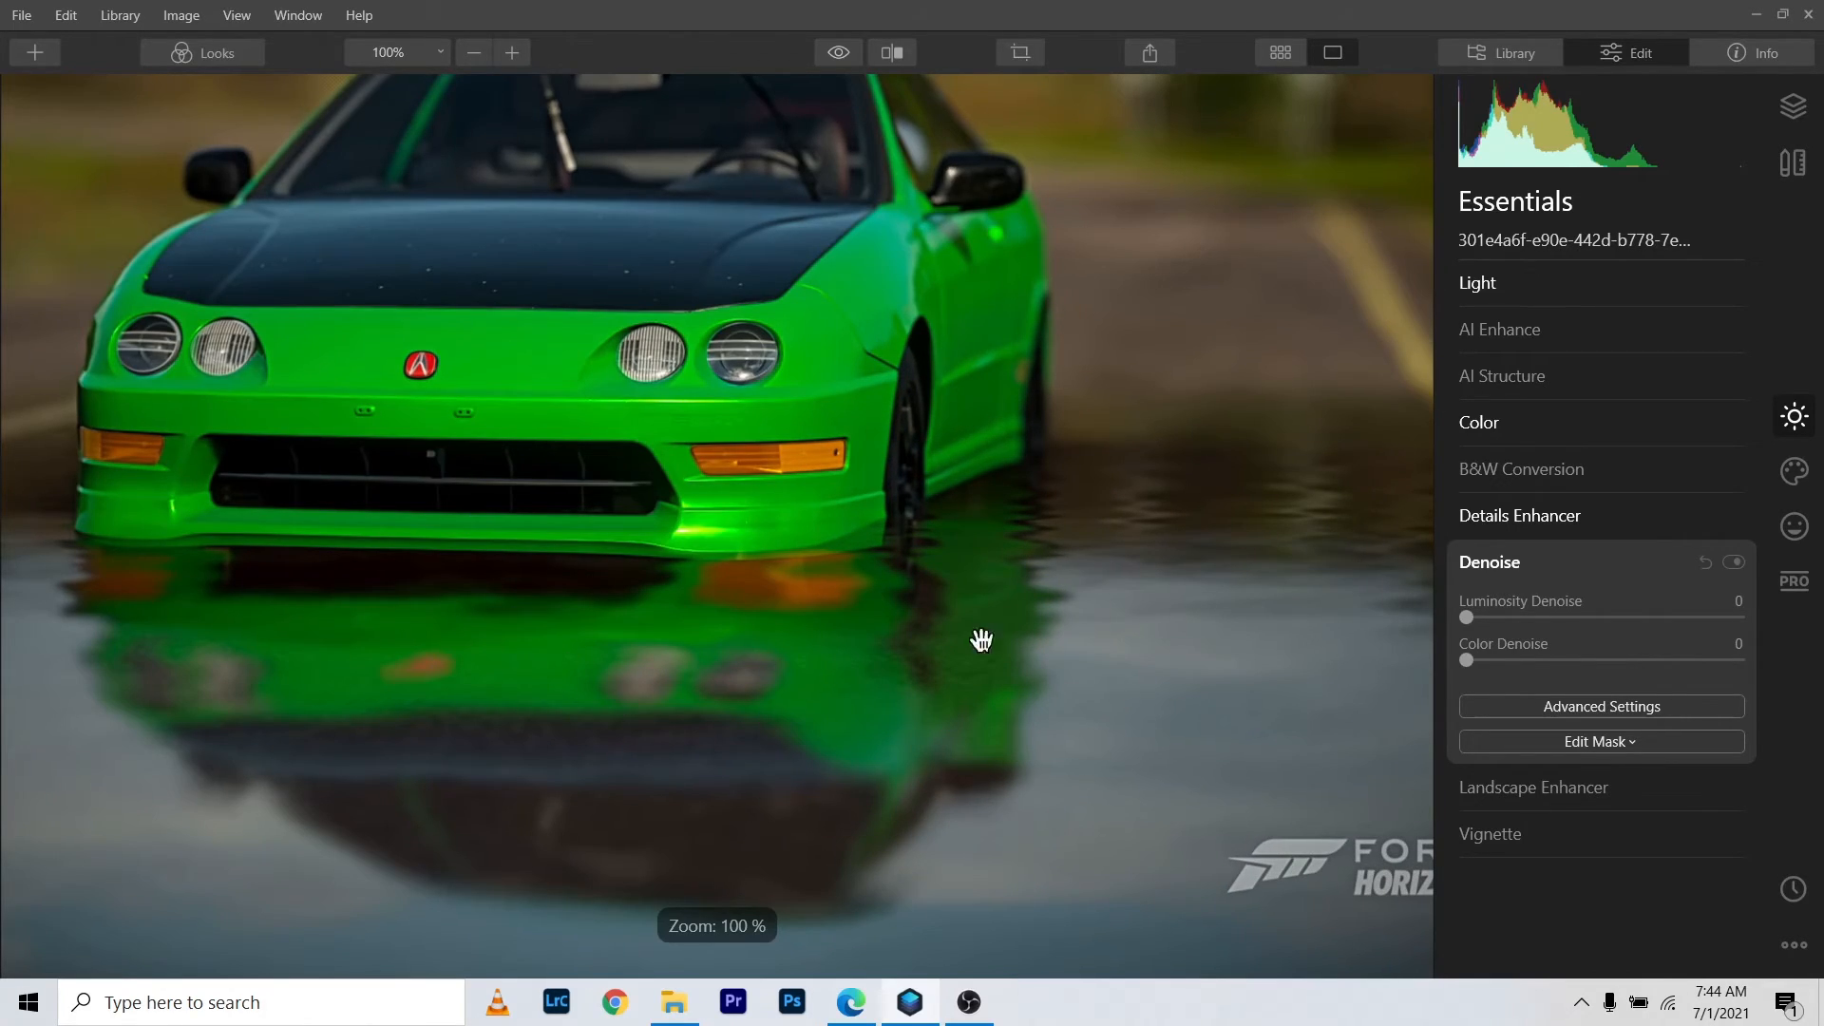
drag(1488, 619, 1617, 630)
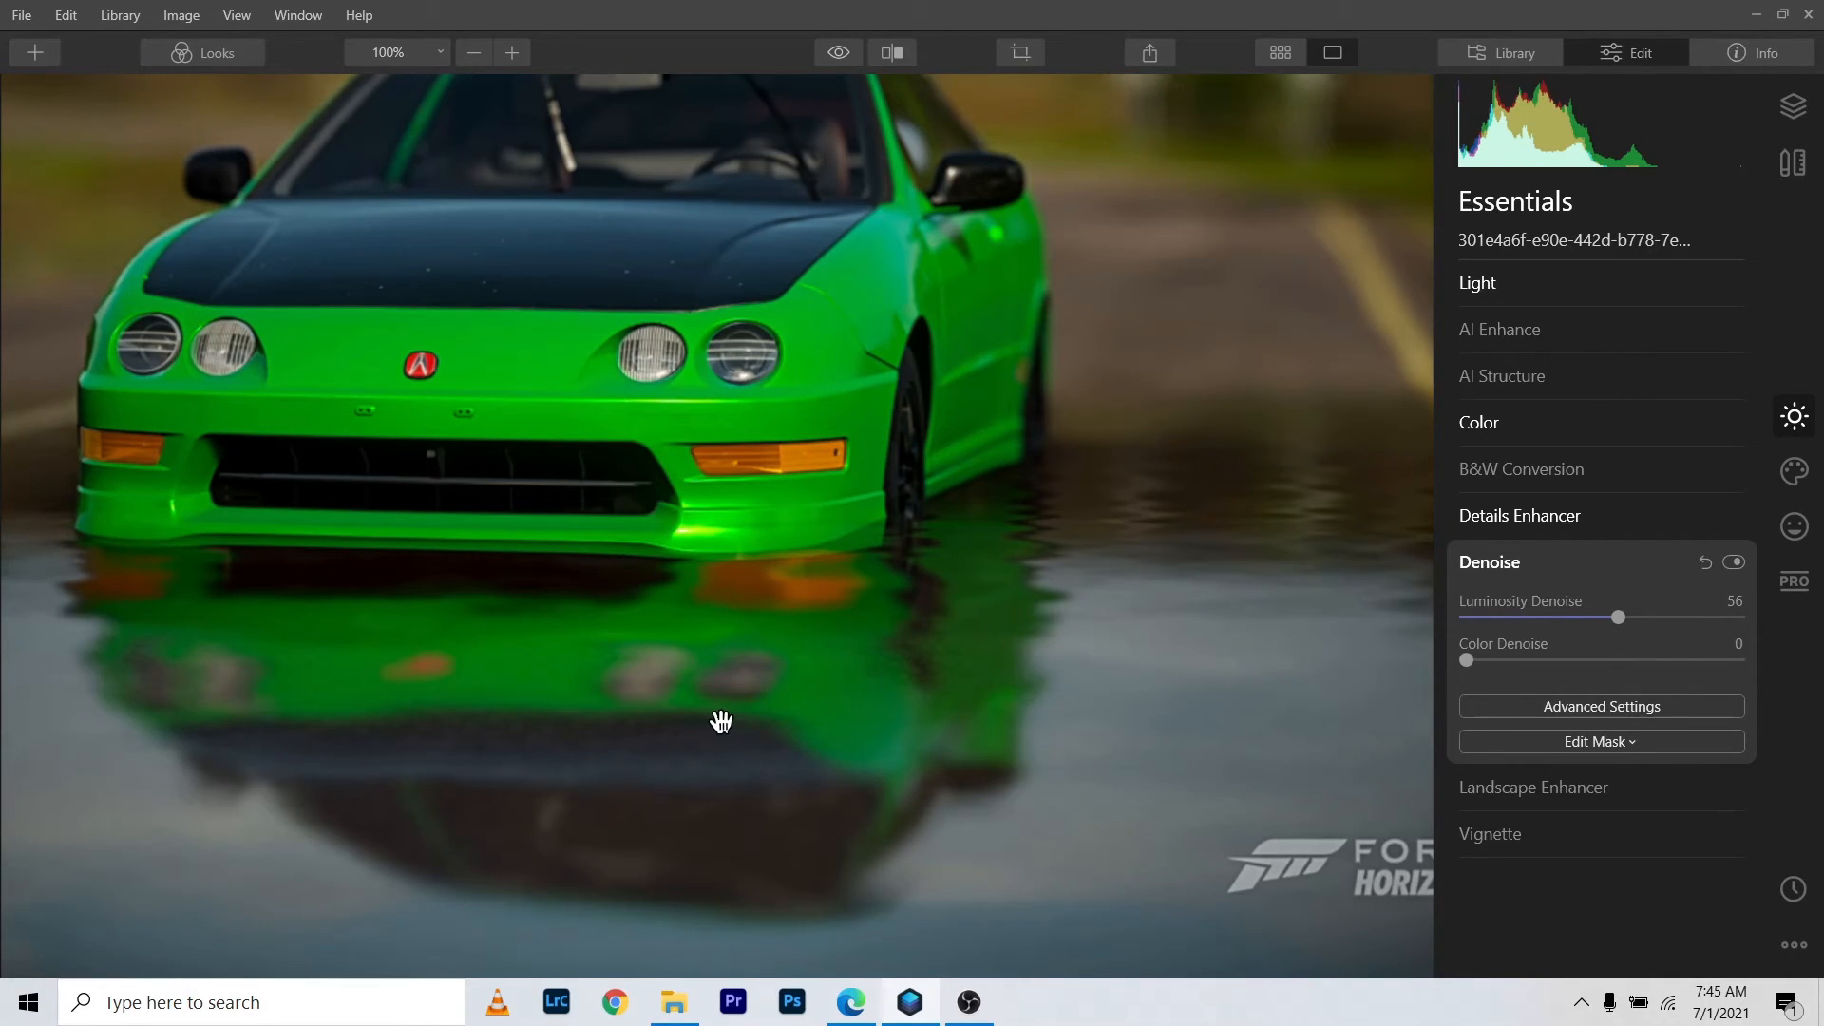
drag(625, 272, 794, 384)
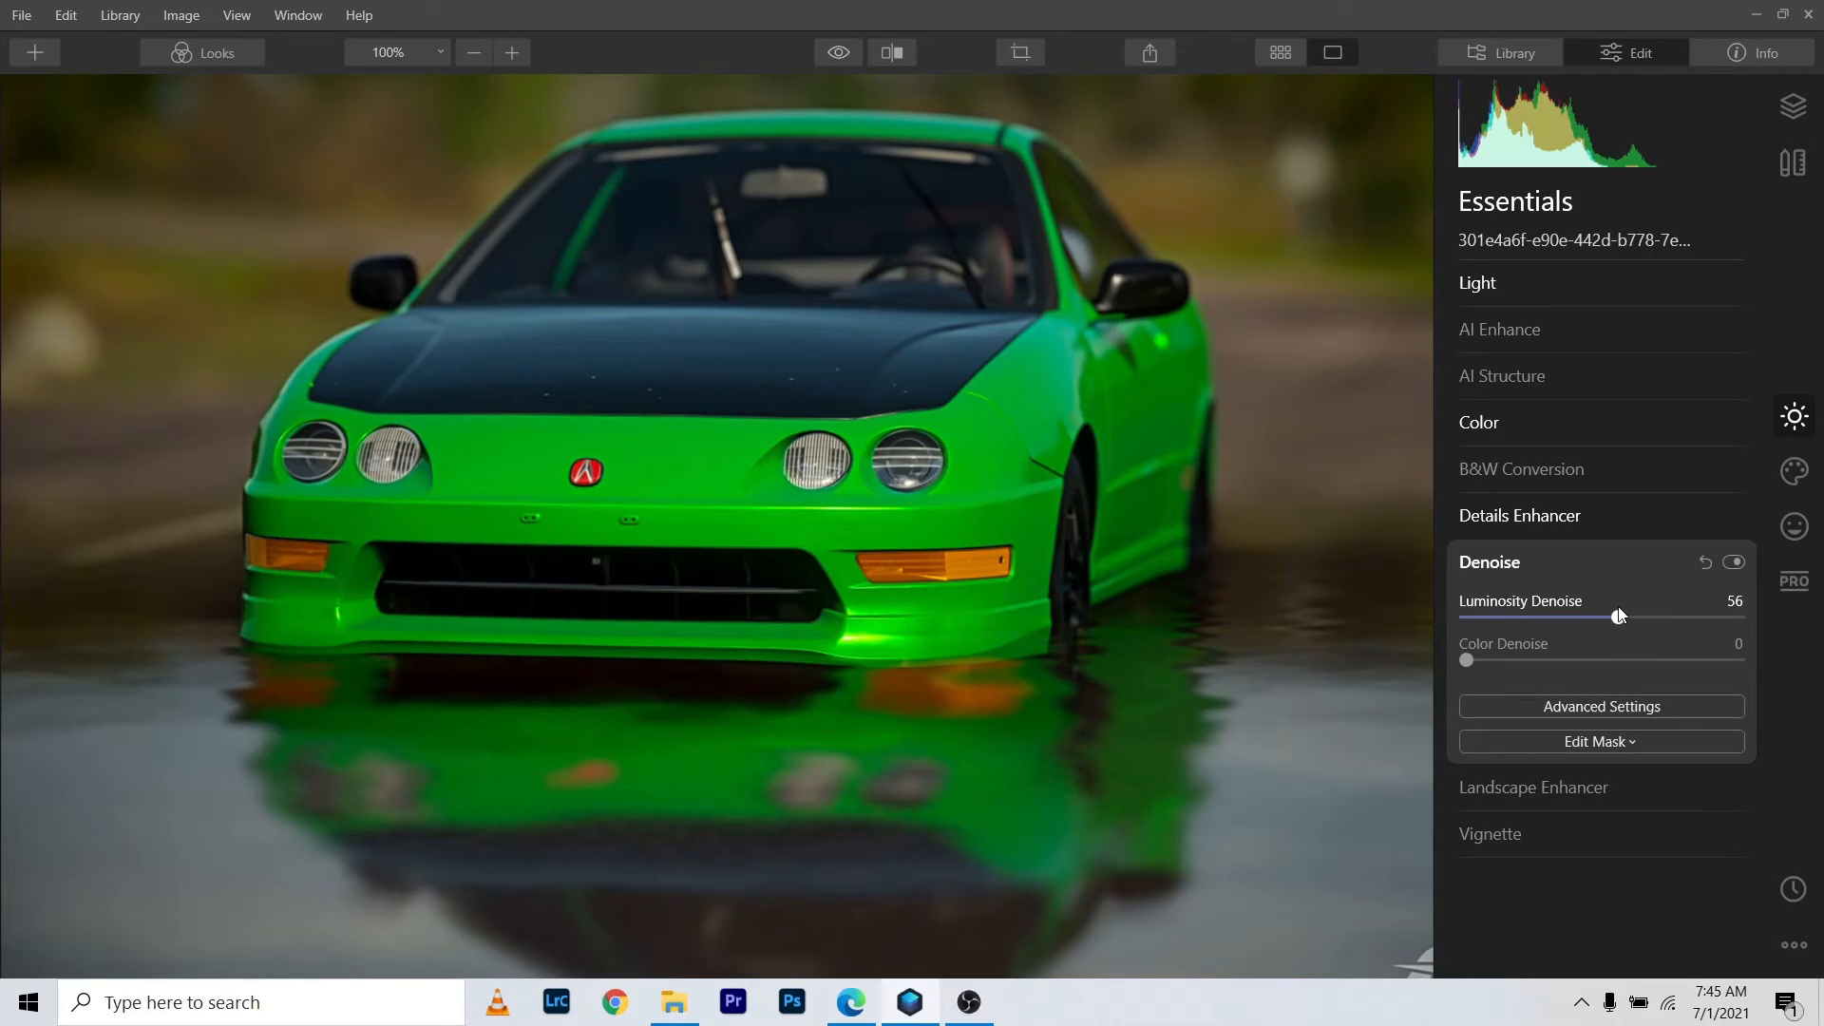
Step: Try a Color Denoise of 43 and fine-tune Luminosity Denoise to 54
mouse_move(1620, 615)
mouse_down()
mouse_move(1462, 634)
mouse_move(1674, 641)
mouse_move(1473, 638)
mouse_move(1599, 635)
mouse_up()
drag(1469, 663, 1535, 662)
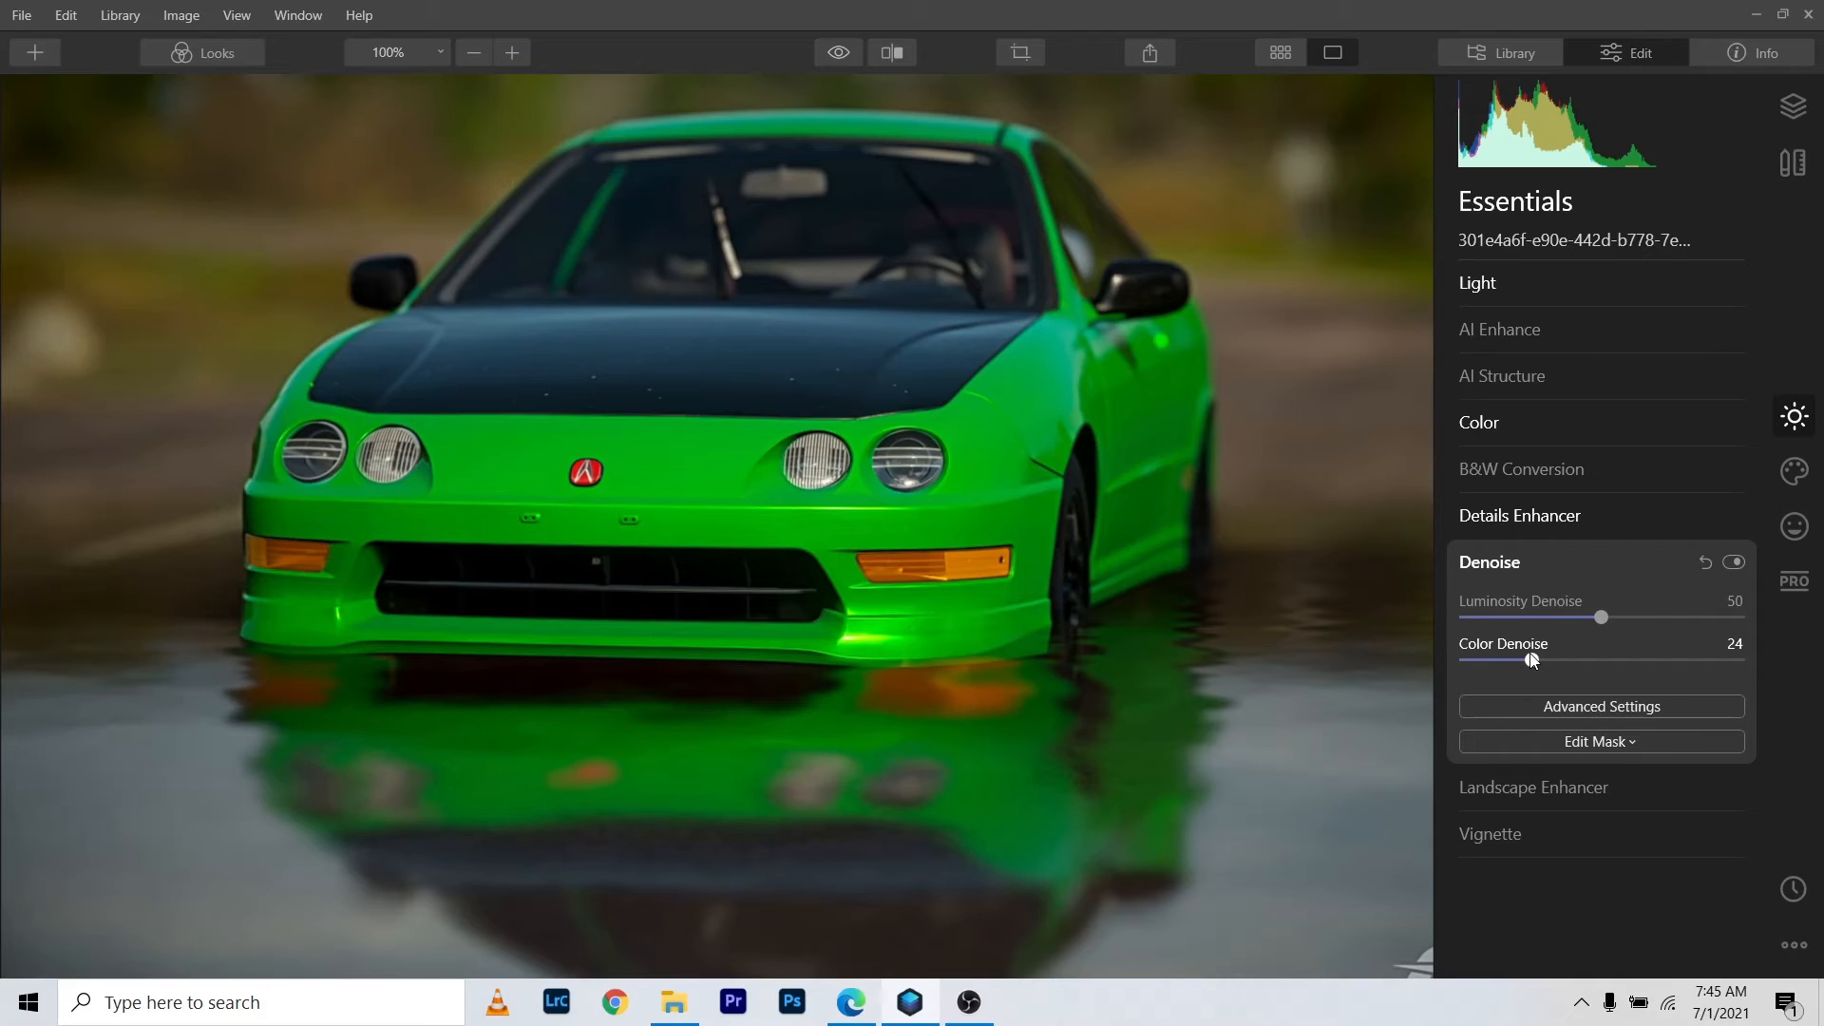
drag(1531, 662, 1583, 661)
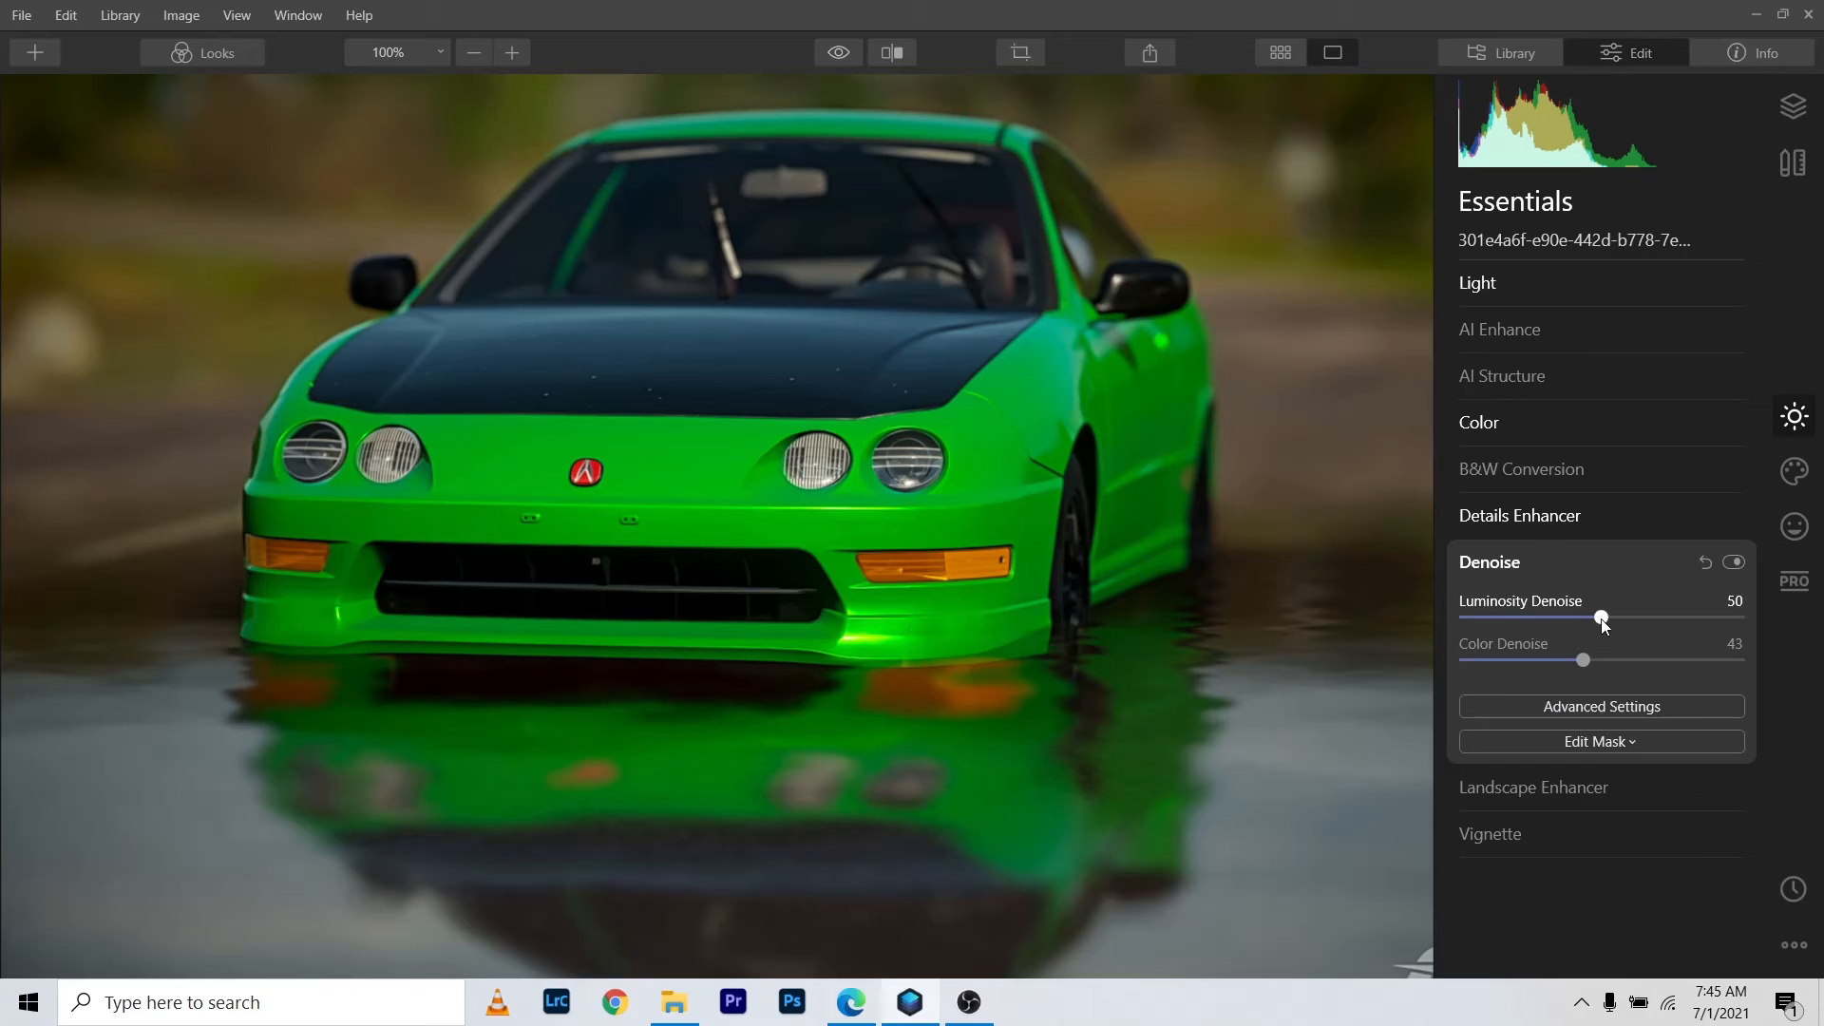
mouse_move(1602, 618)
mouse_down()
mouse_move(1393, 631)
mouse_move(1607, 622)
mouse_up()
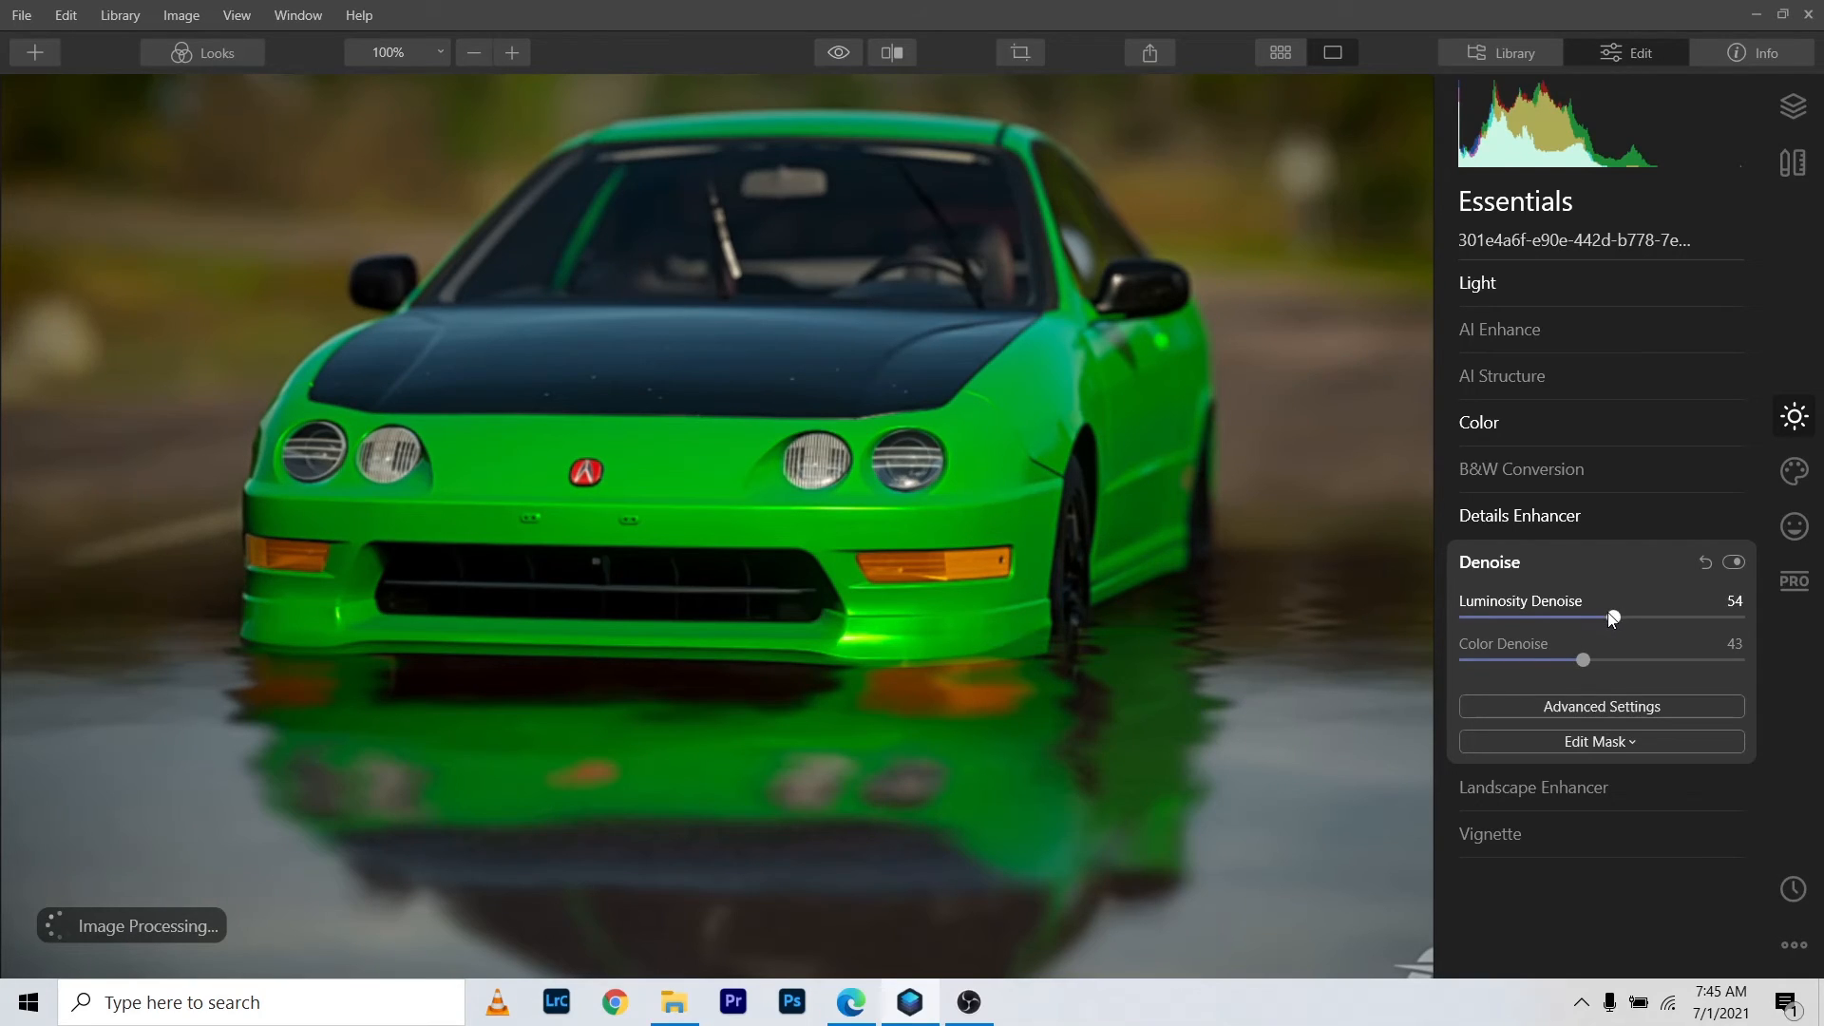
Step: Reset Luminosity Denoise and Color Denoise to 0 and close the Denoise adjustments
drag(1607, 617, 1463, 624)
drag(1583, 659, 1460, 665)
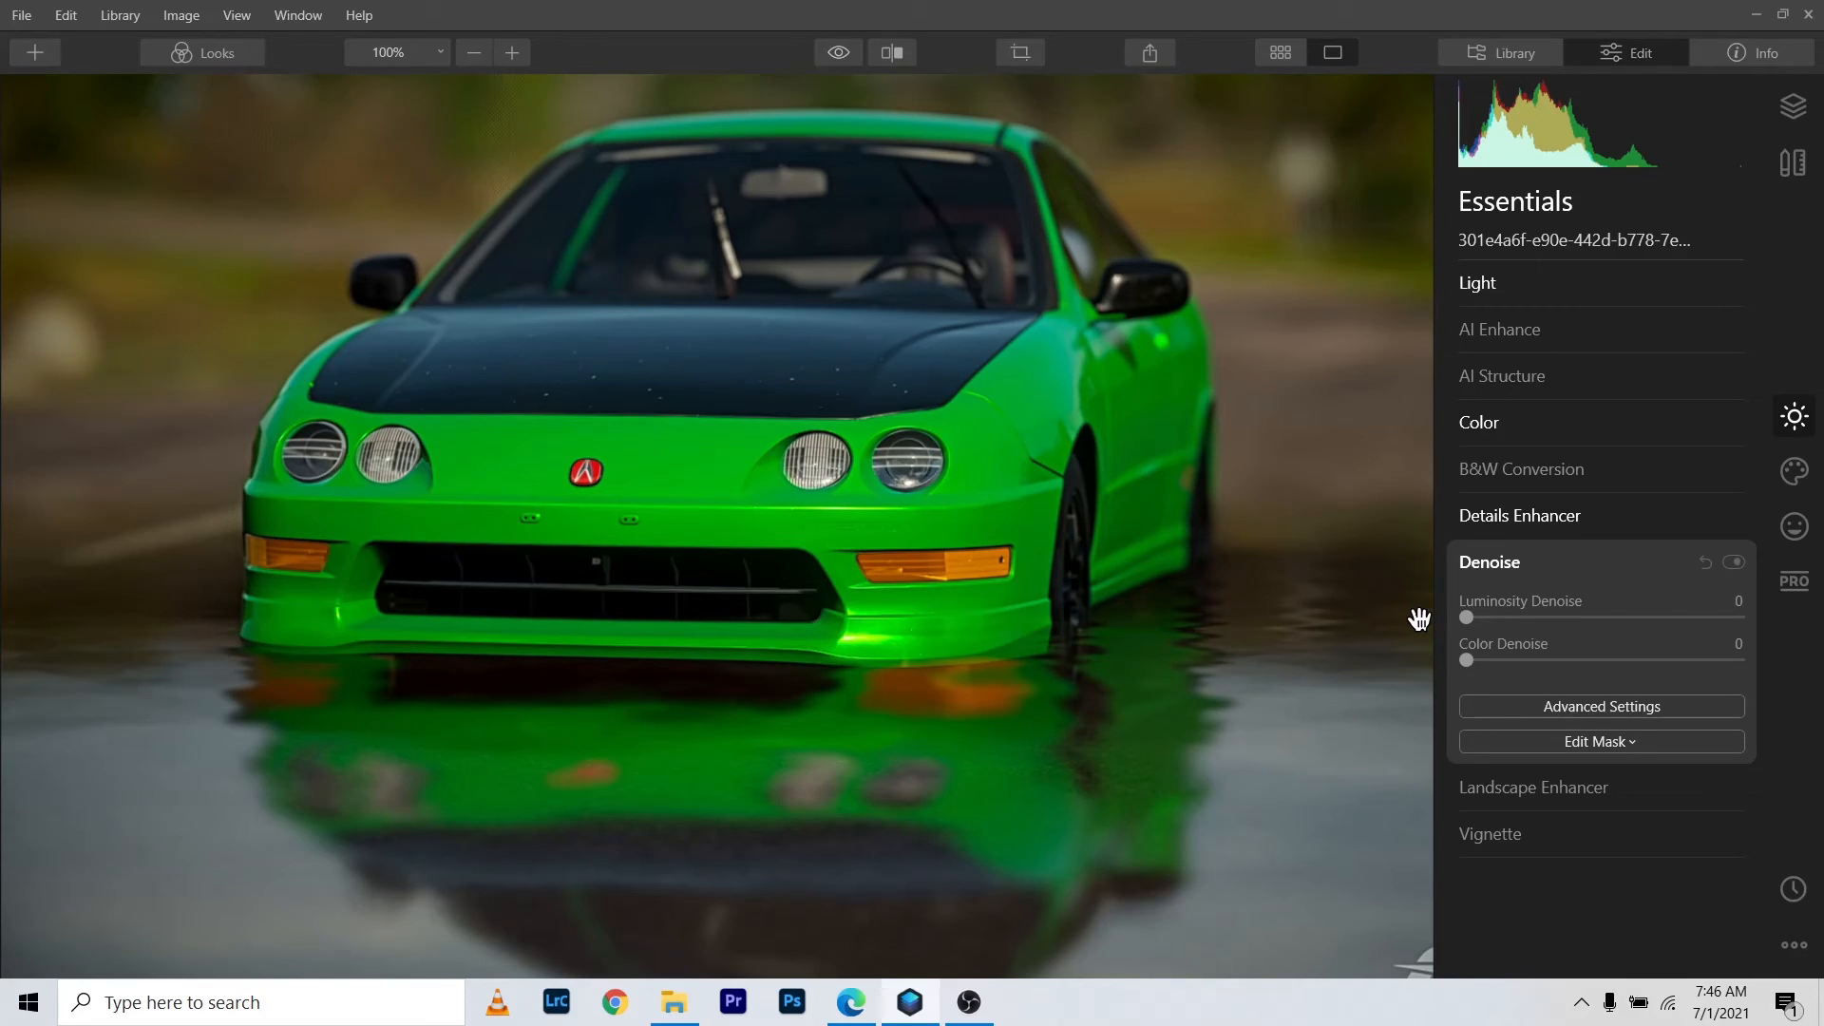
mouse_move(1466, 625)
mouse_down()
mouse_move(1592, 627)
mouse_move(1467, 624)
mouse_up()
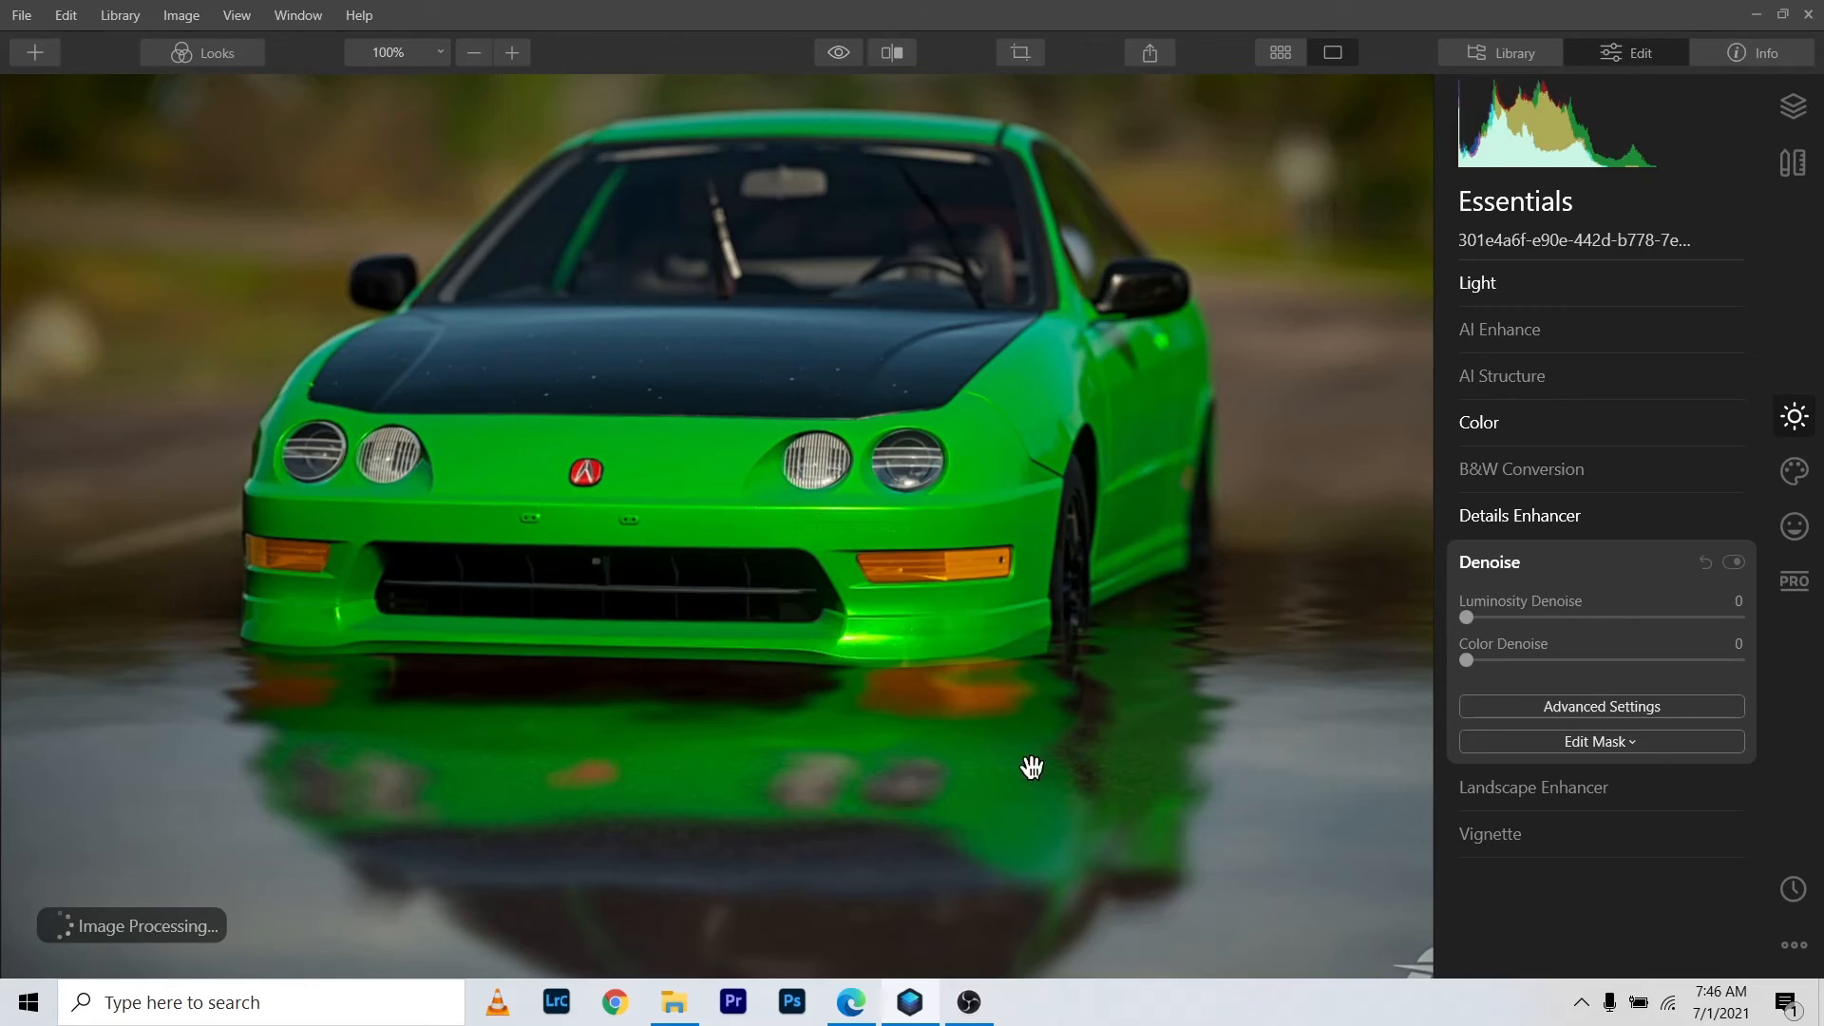
scroll(1032, 763, down, 1)
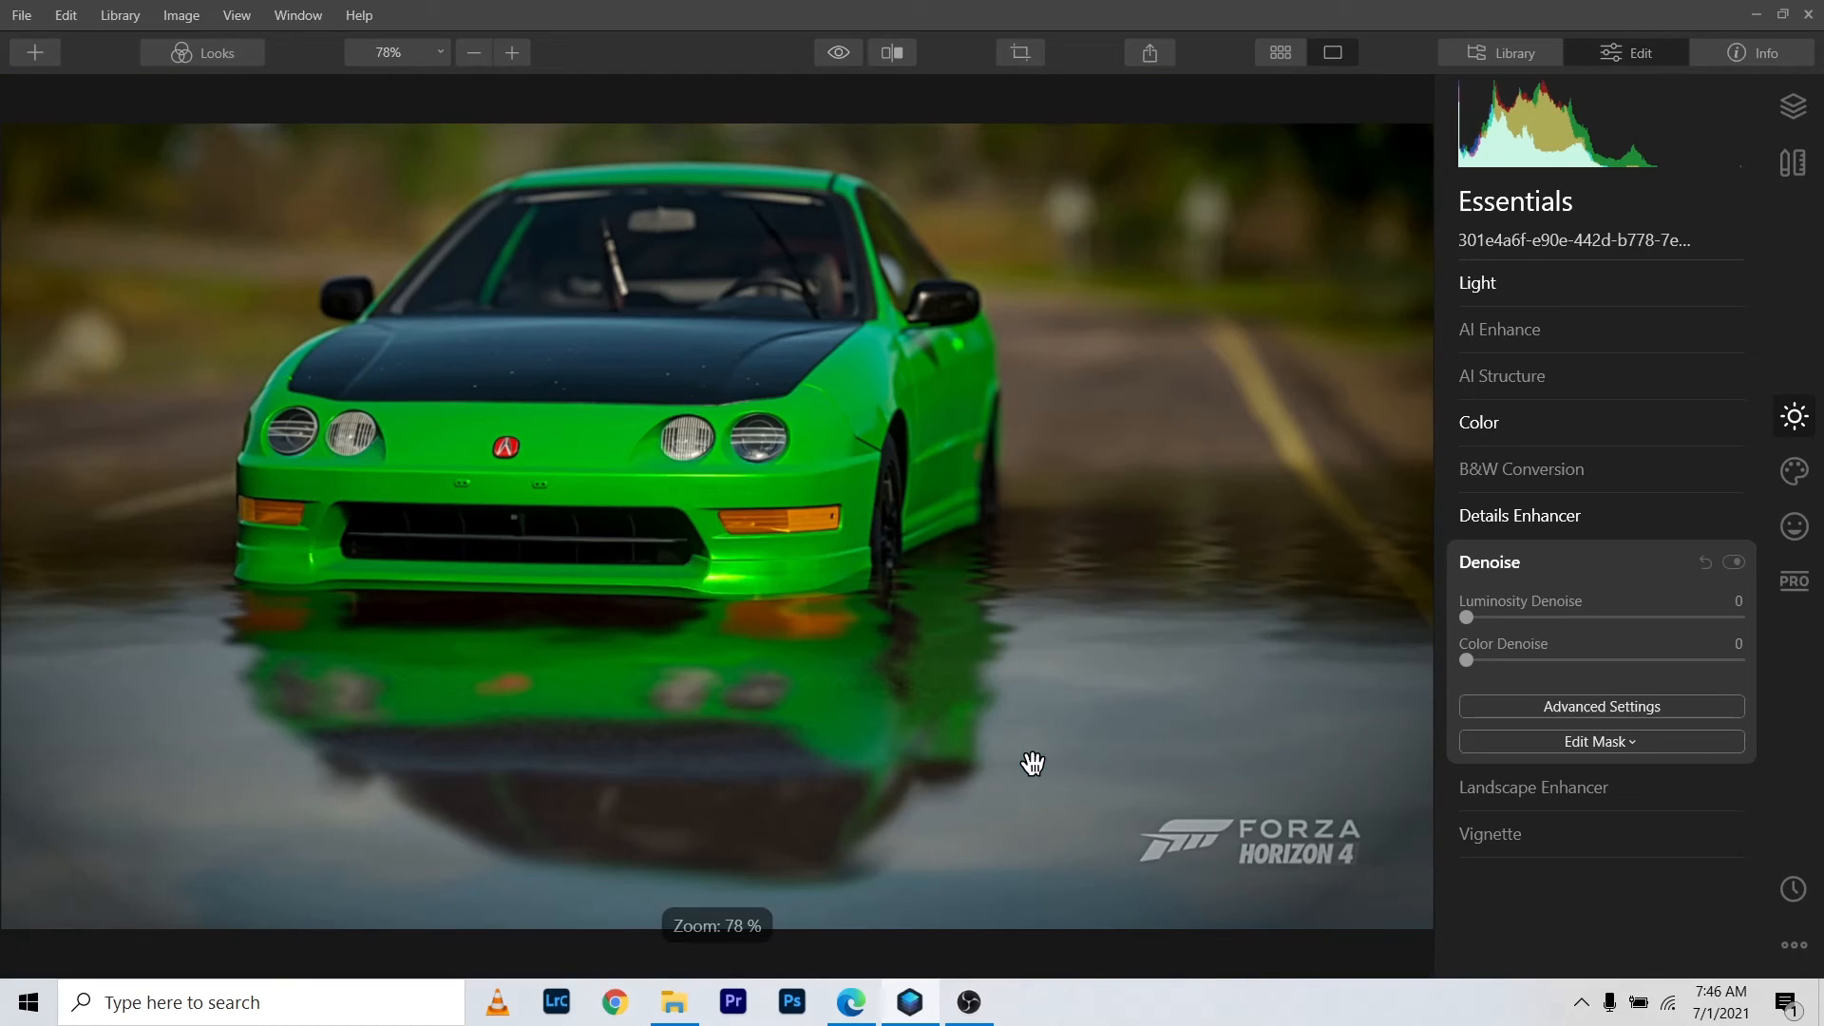
click(1489, 563)
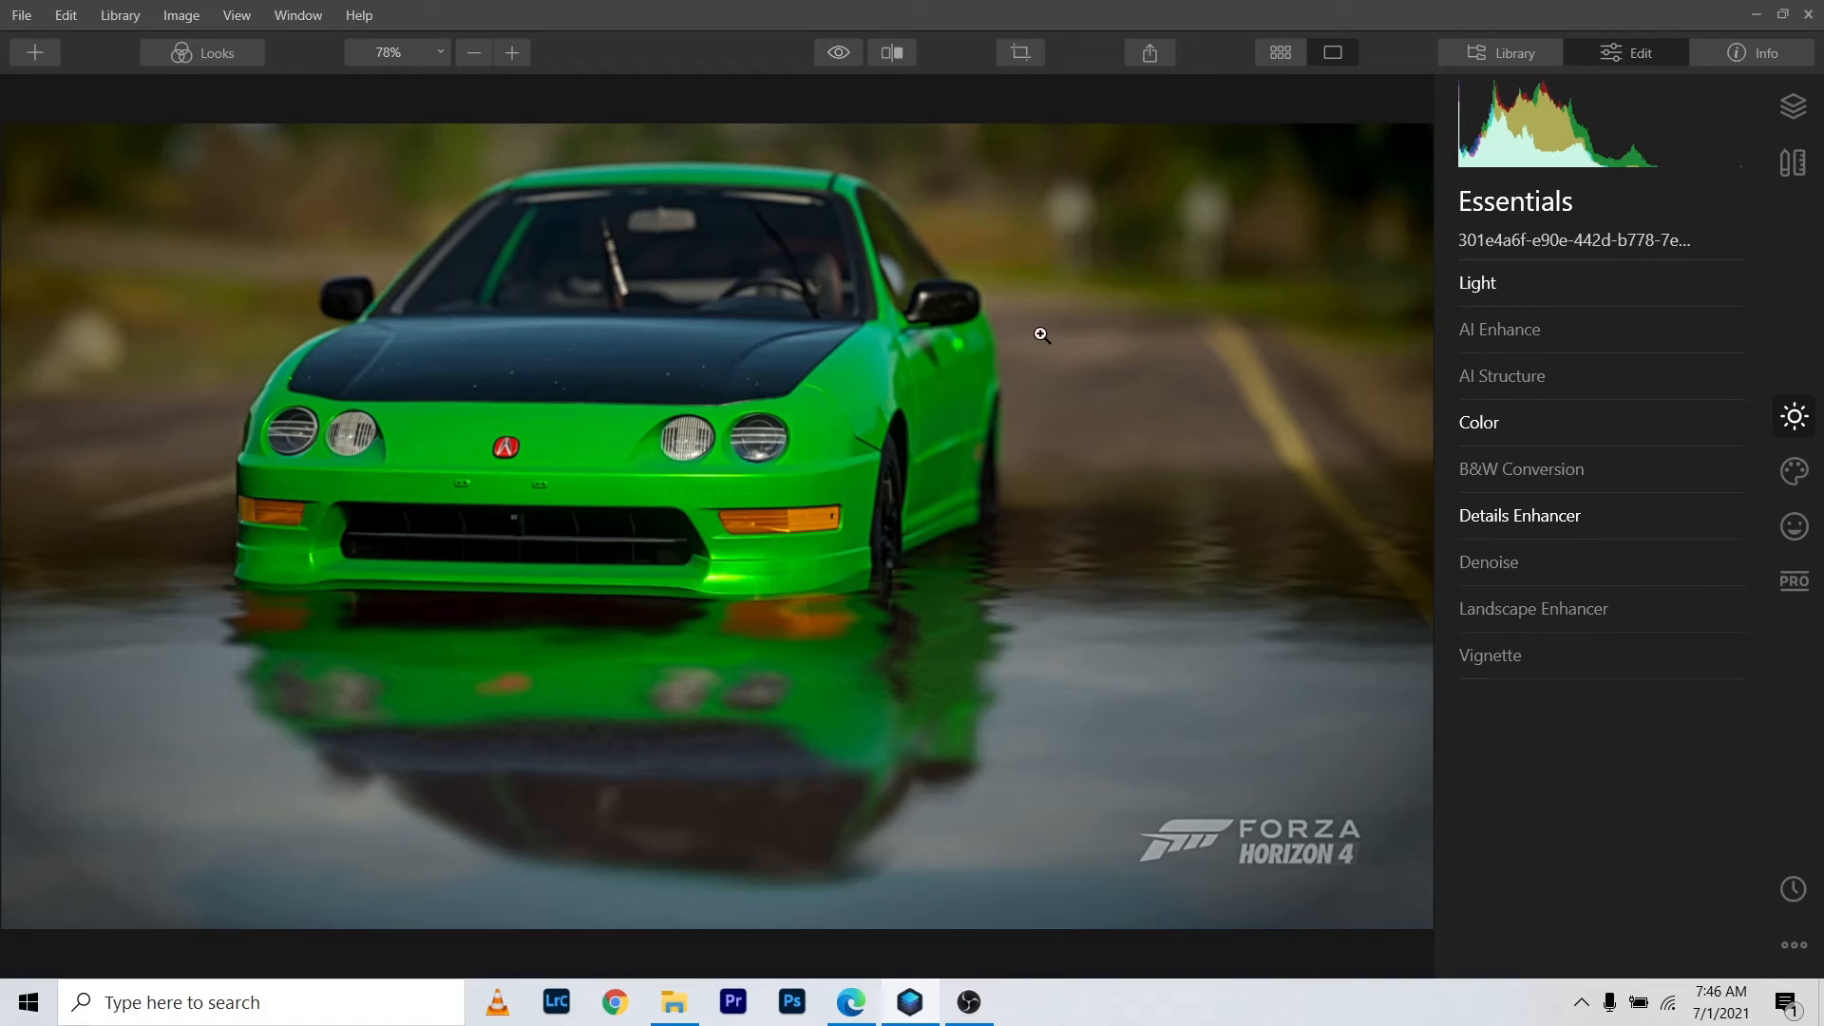
Step: Try a strongly warm Temperature of 76 and higher in the Light adjustments and bring it back to 1
click(743, 433)
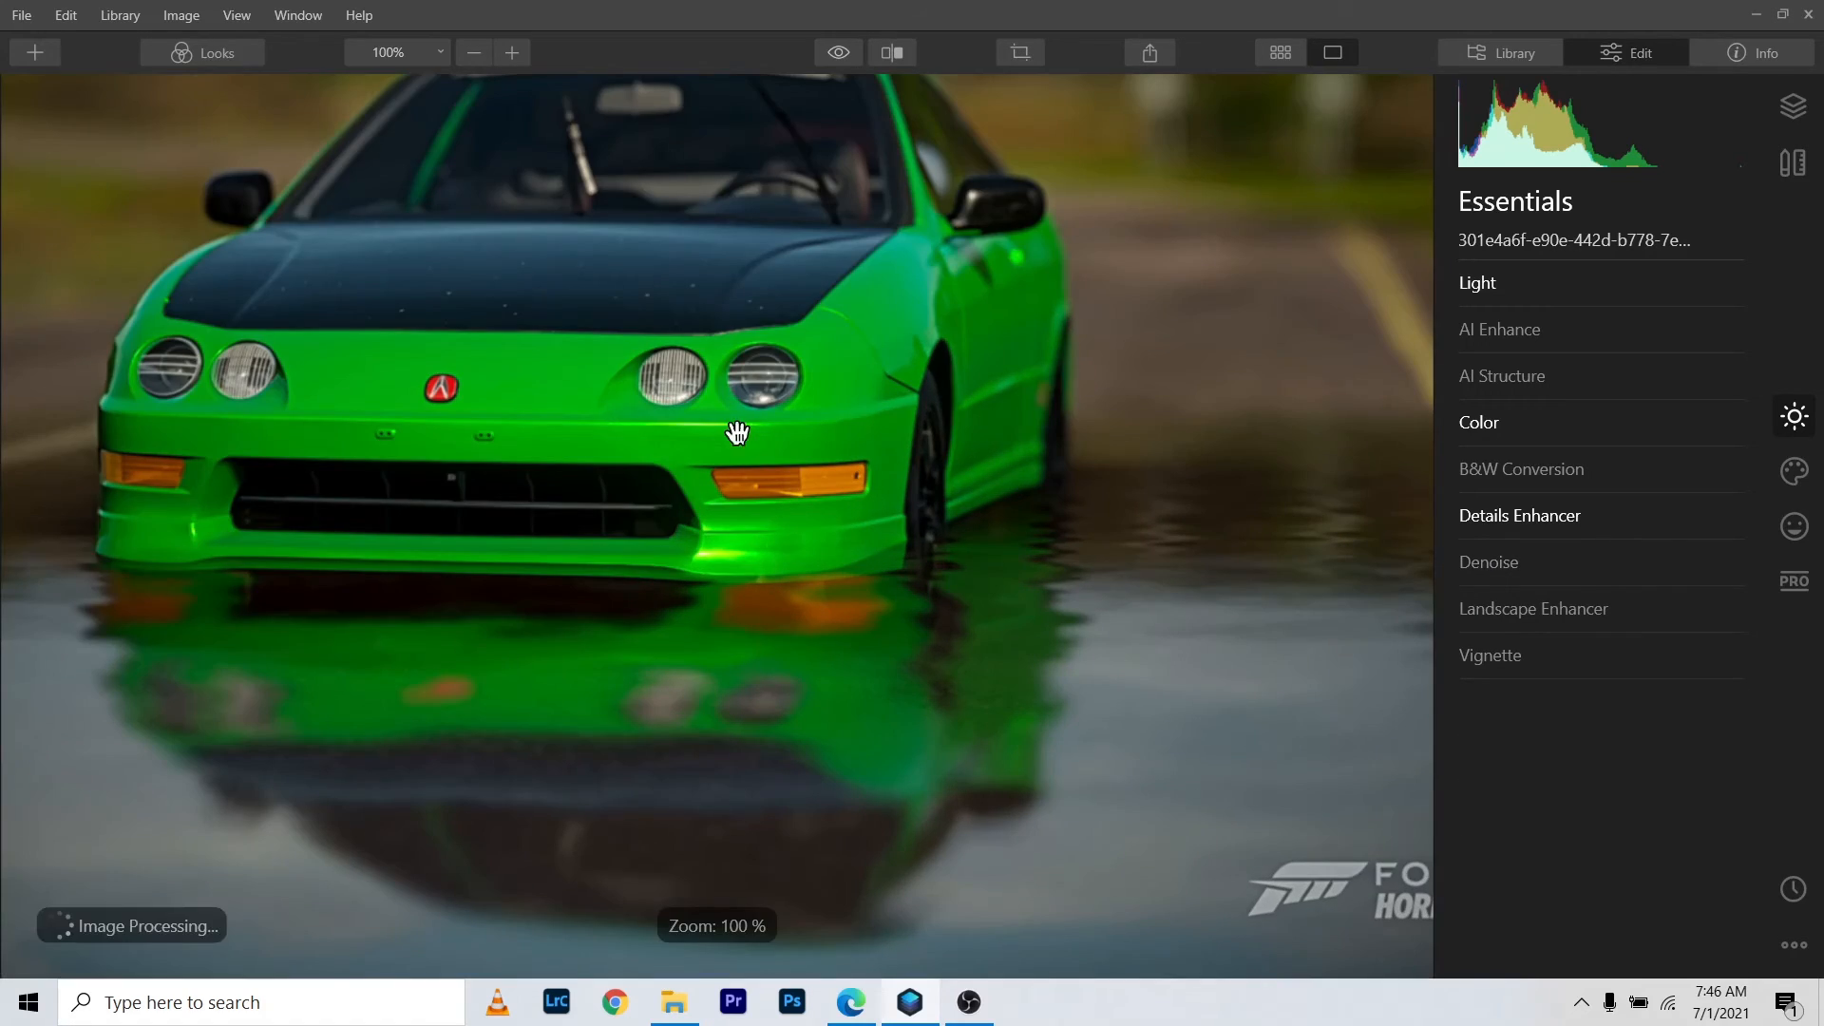
drag(737, 427, 798, 593)
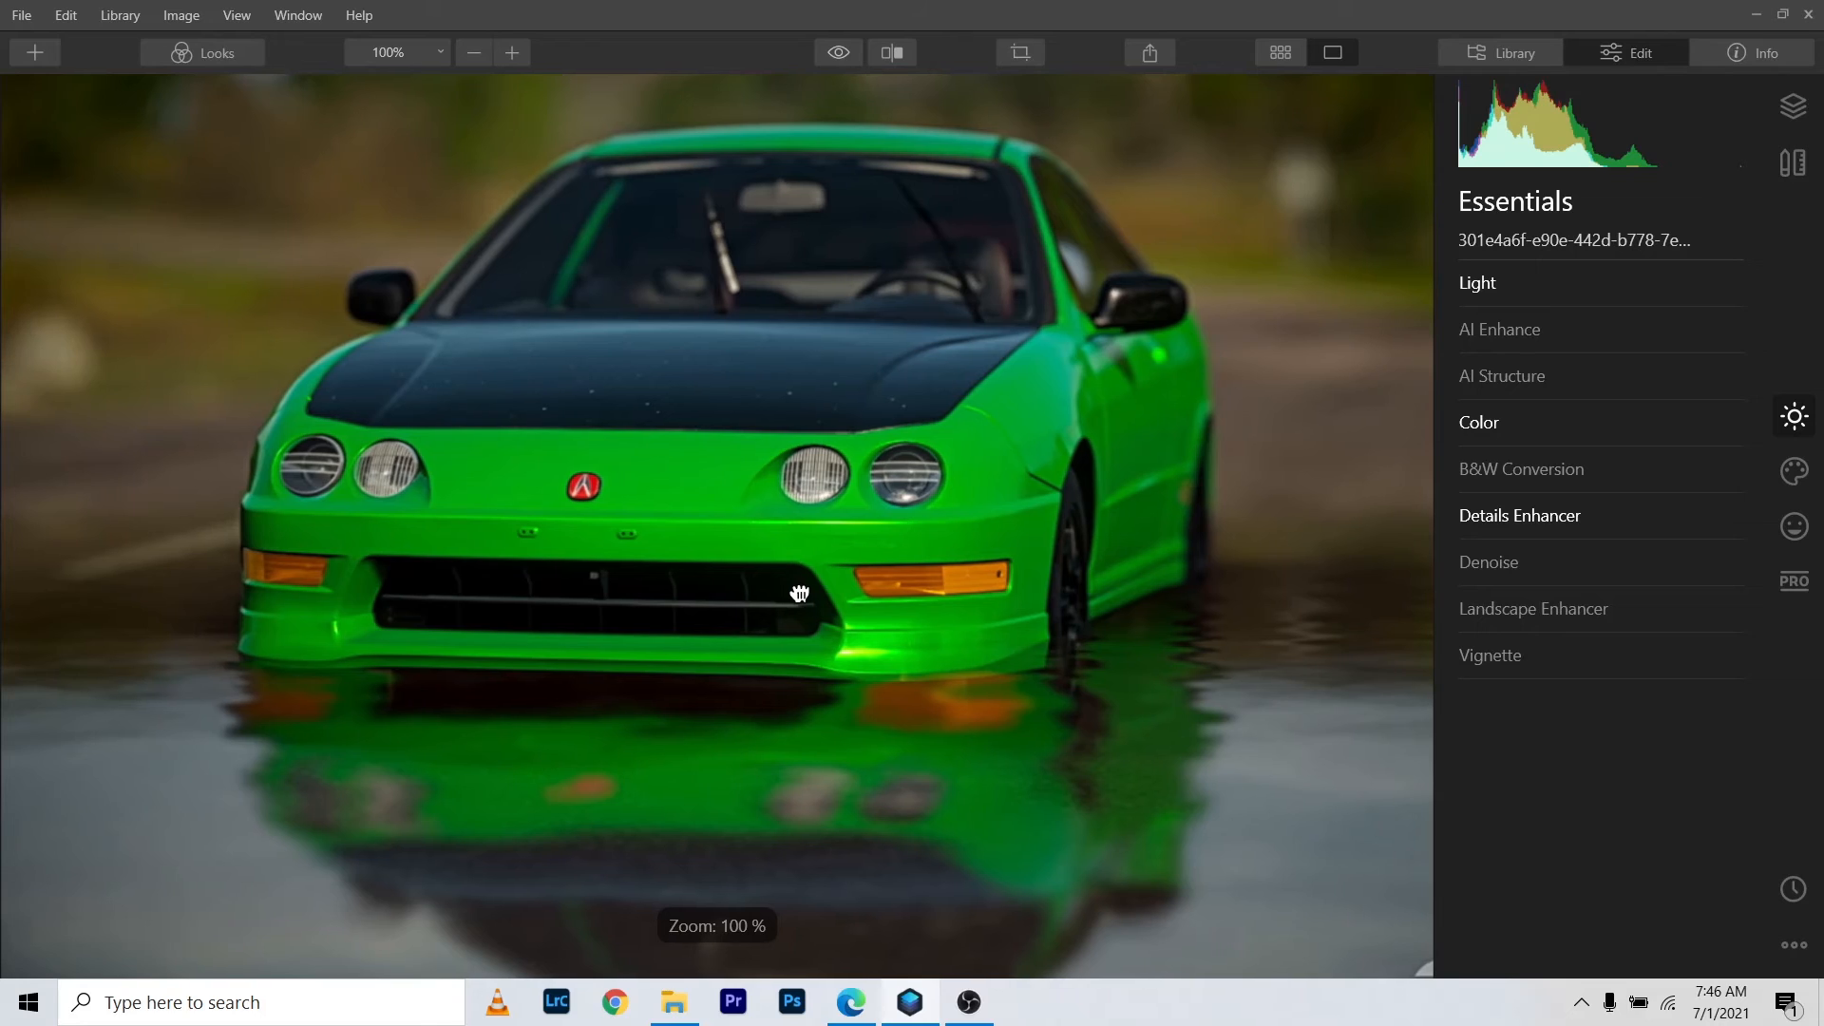
click(1502, 285)
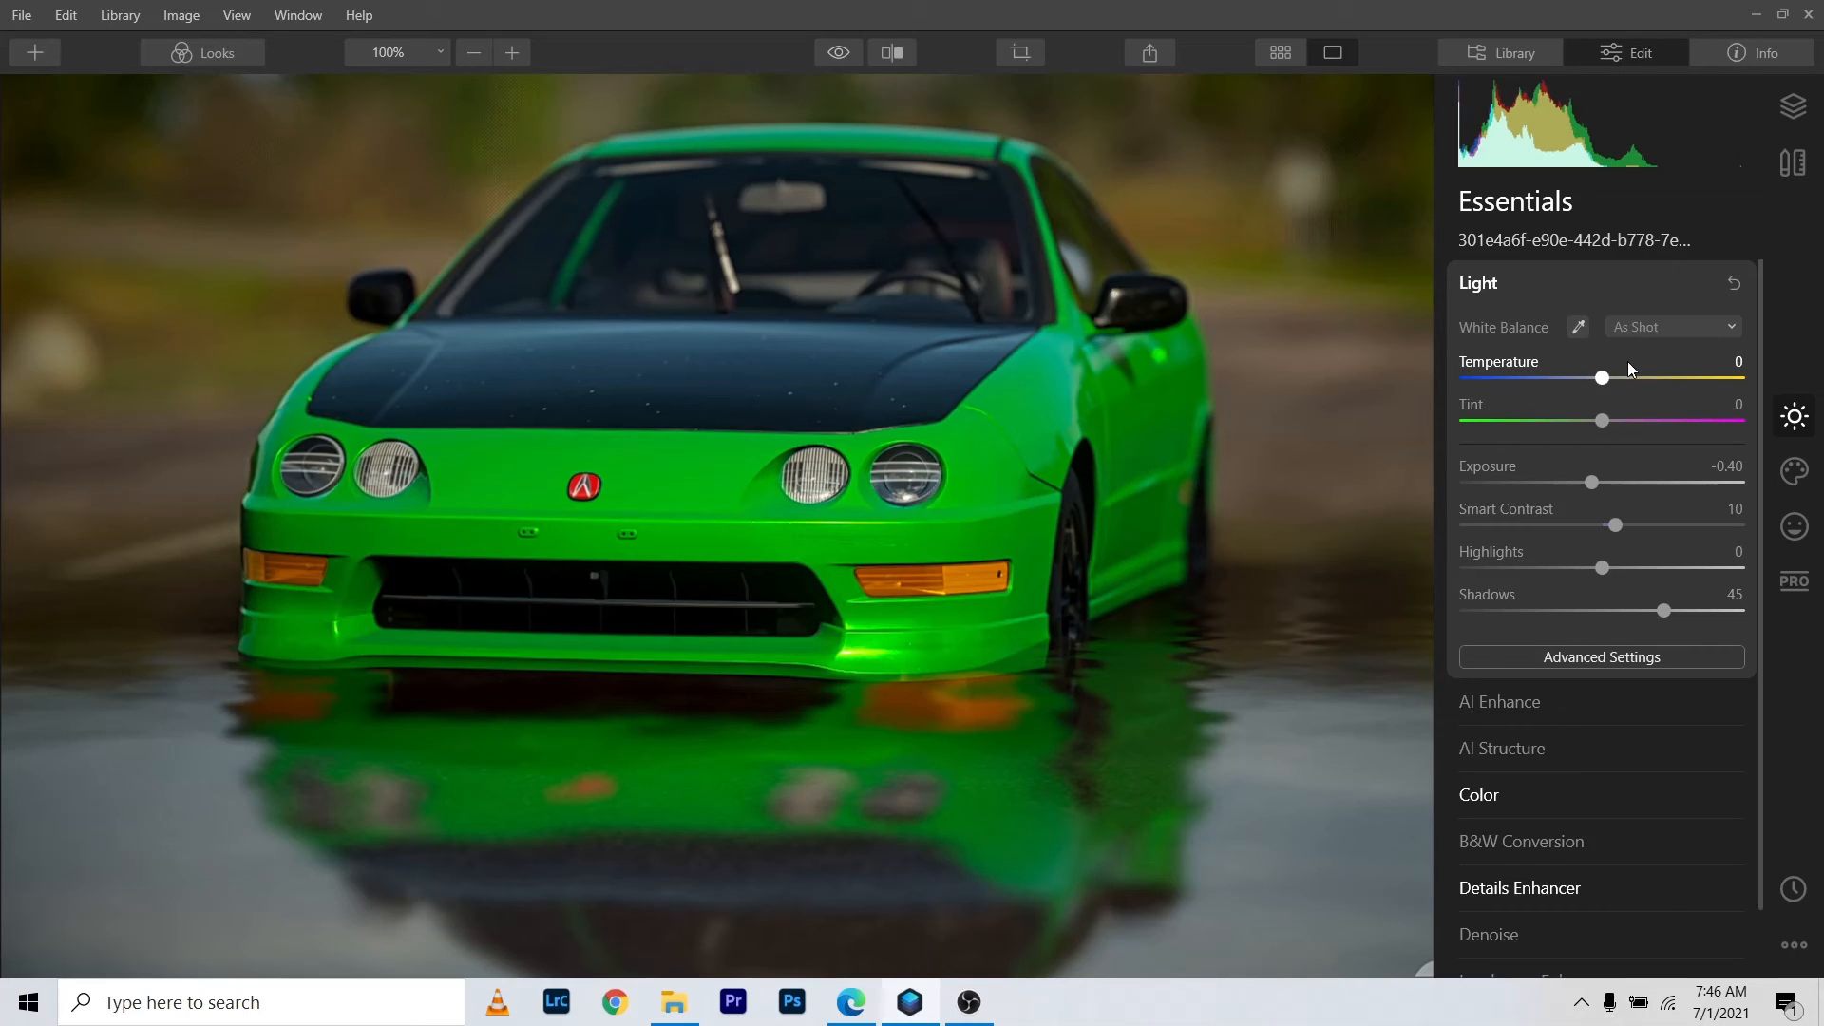
drag(1601, 378, 1702, 391)
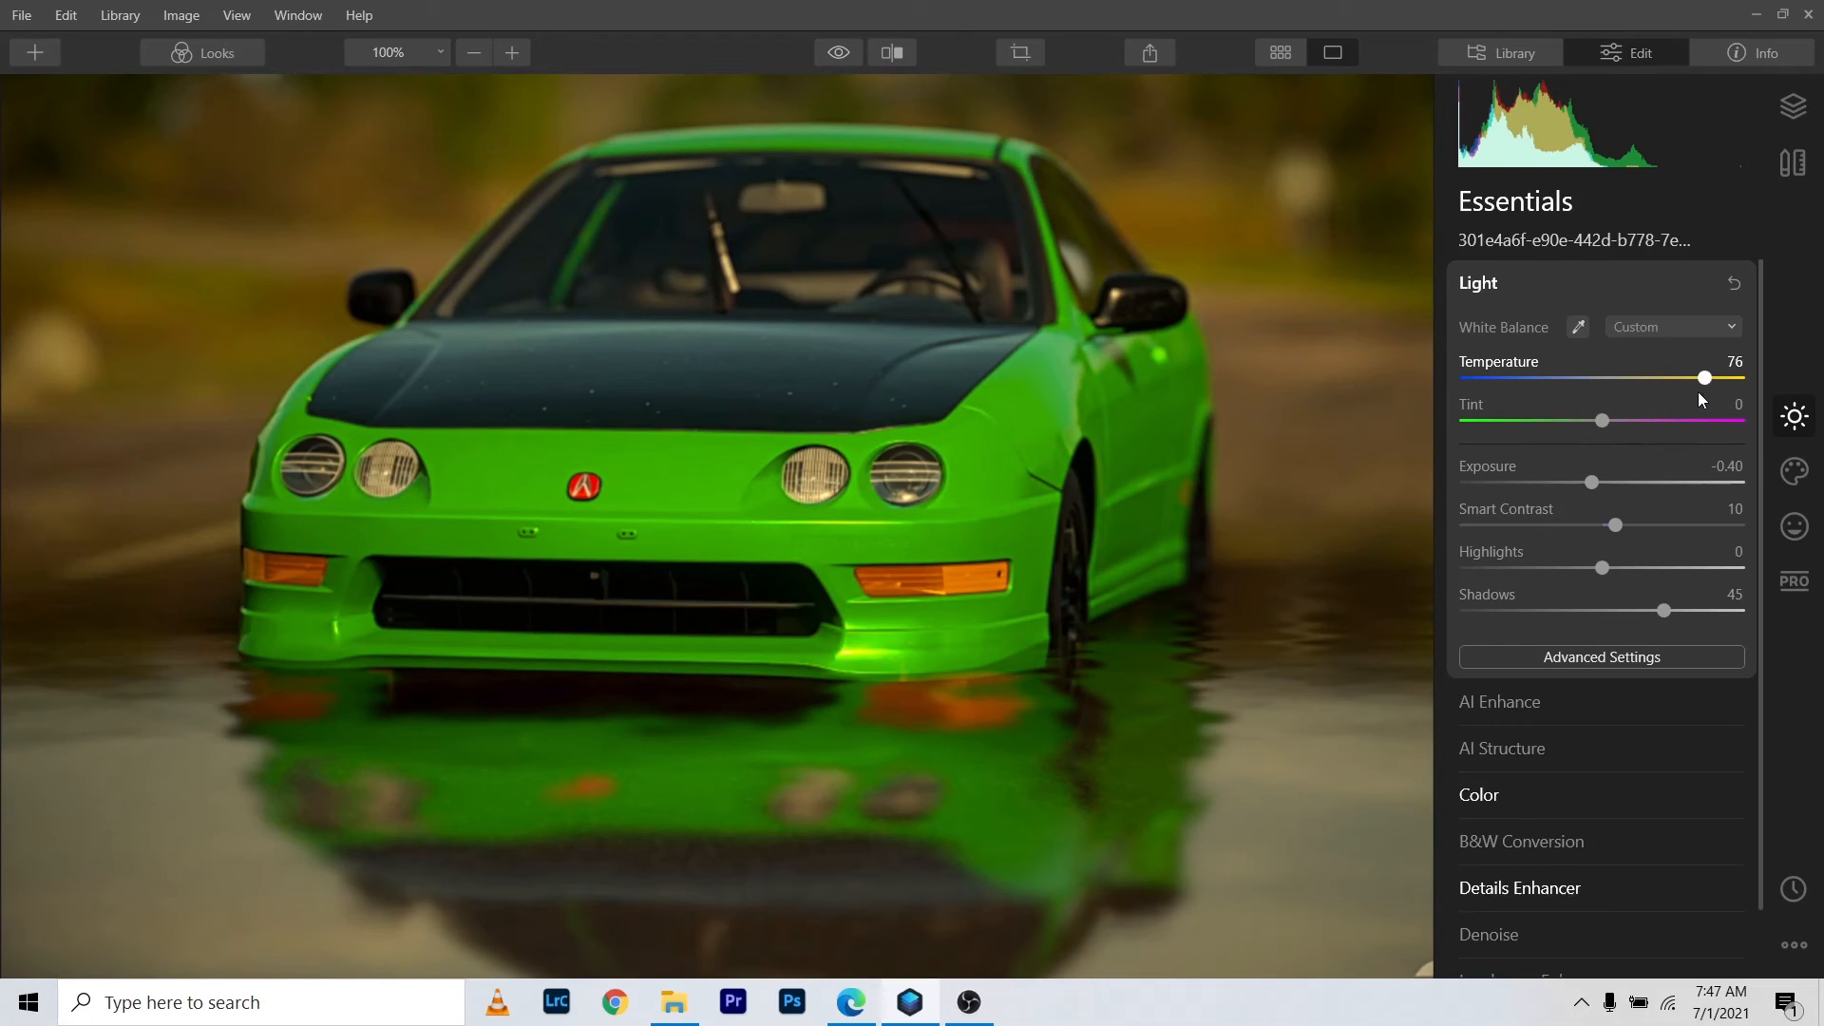
drag(1697, 391, 1747, 367)
drag(1737, 379, 1599, 410)
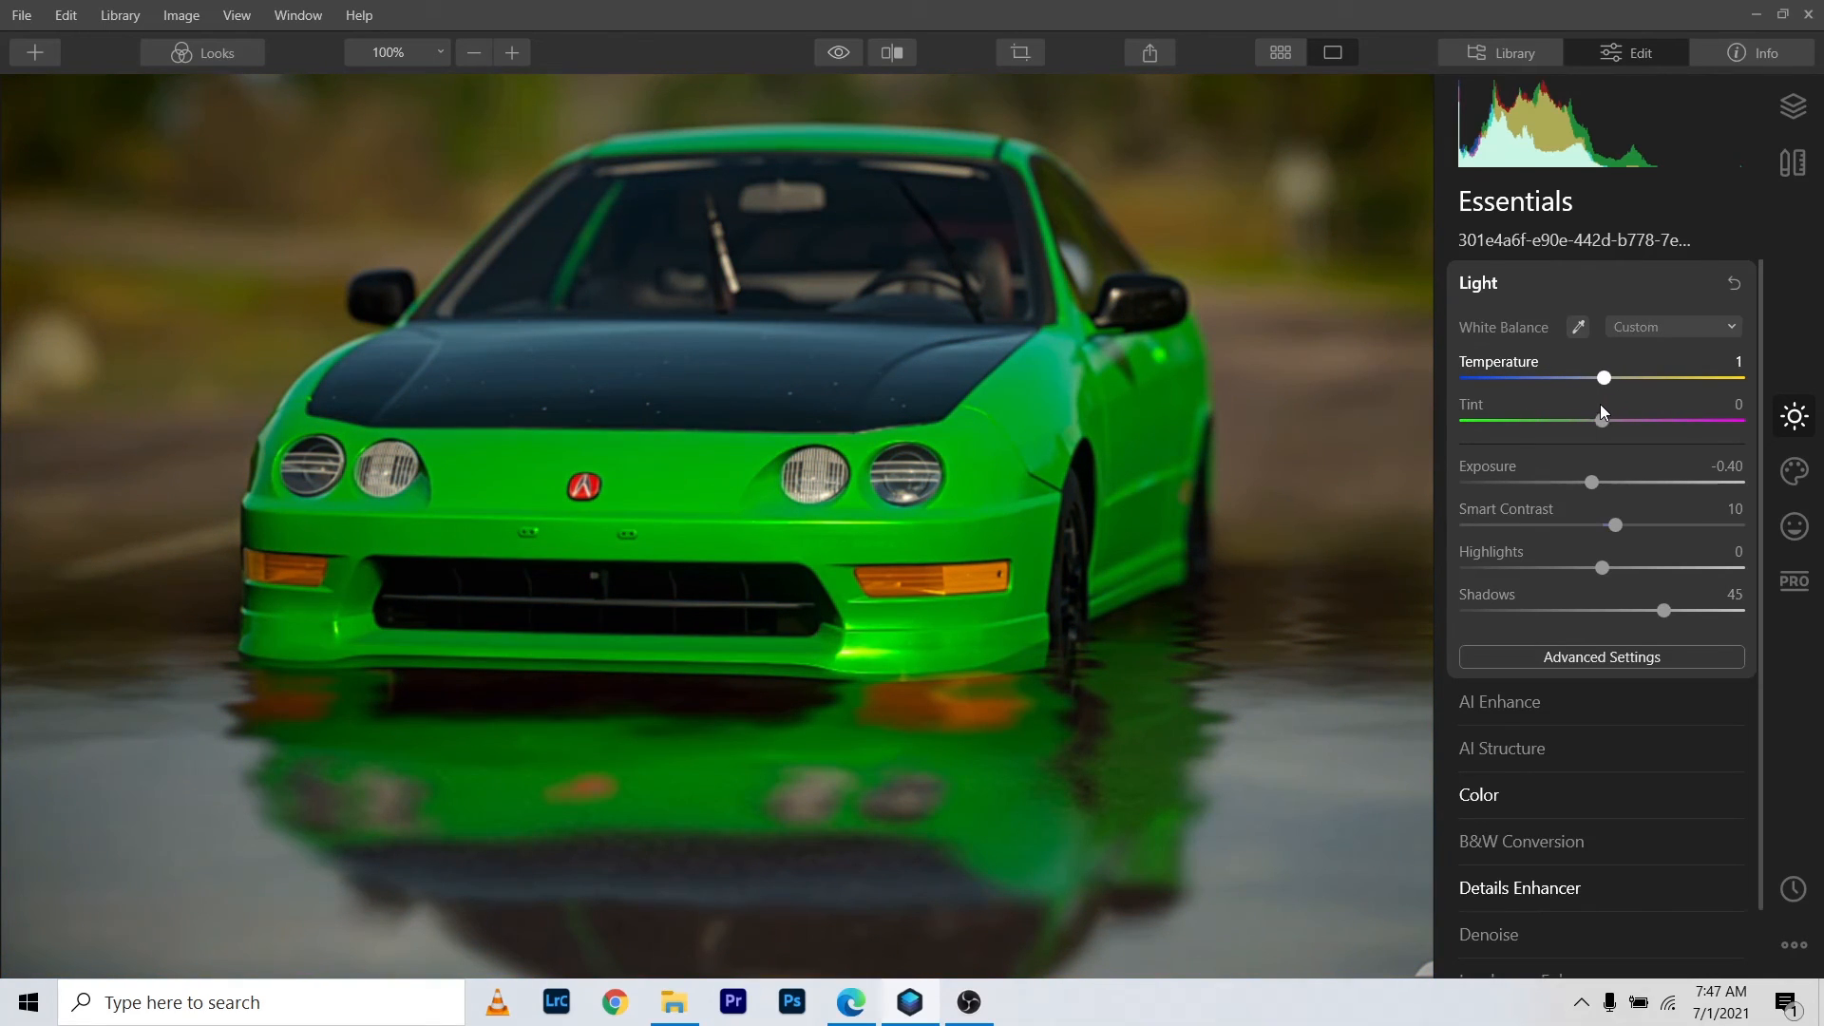
Step: Set the white balance Temperature to 9 and compare the result with the original photo
drag(1600, 403, 1597, 402)
drag(1598, 405, 1611, 409)
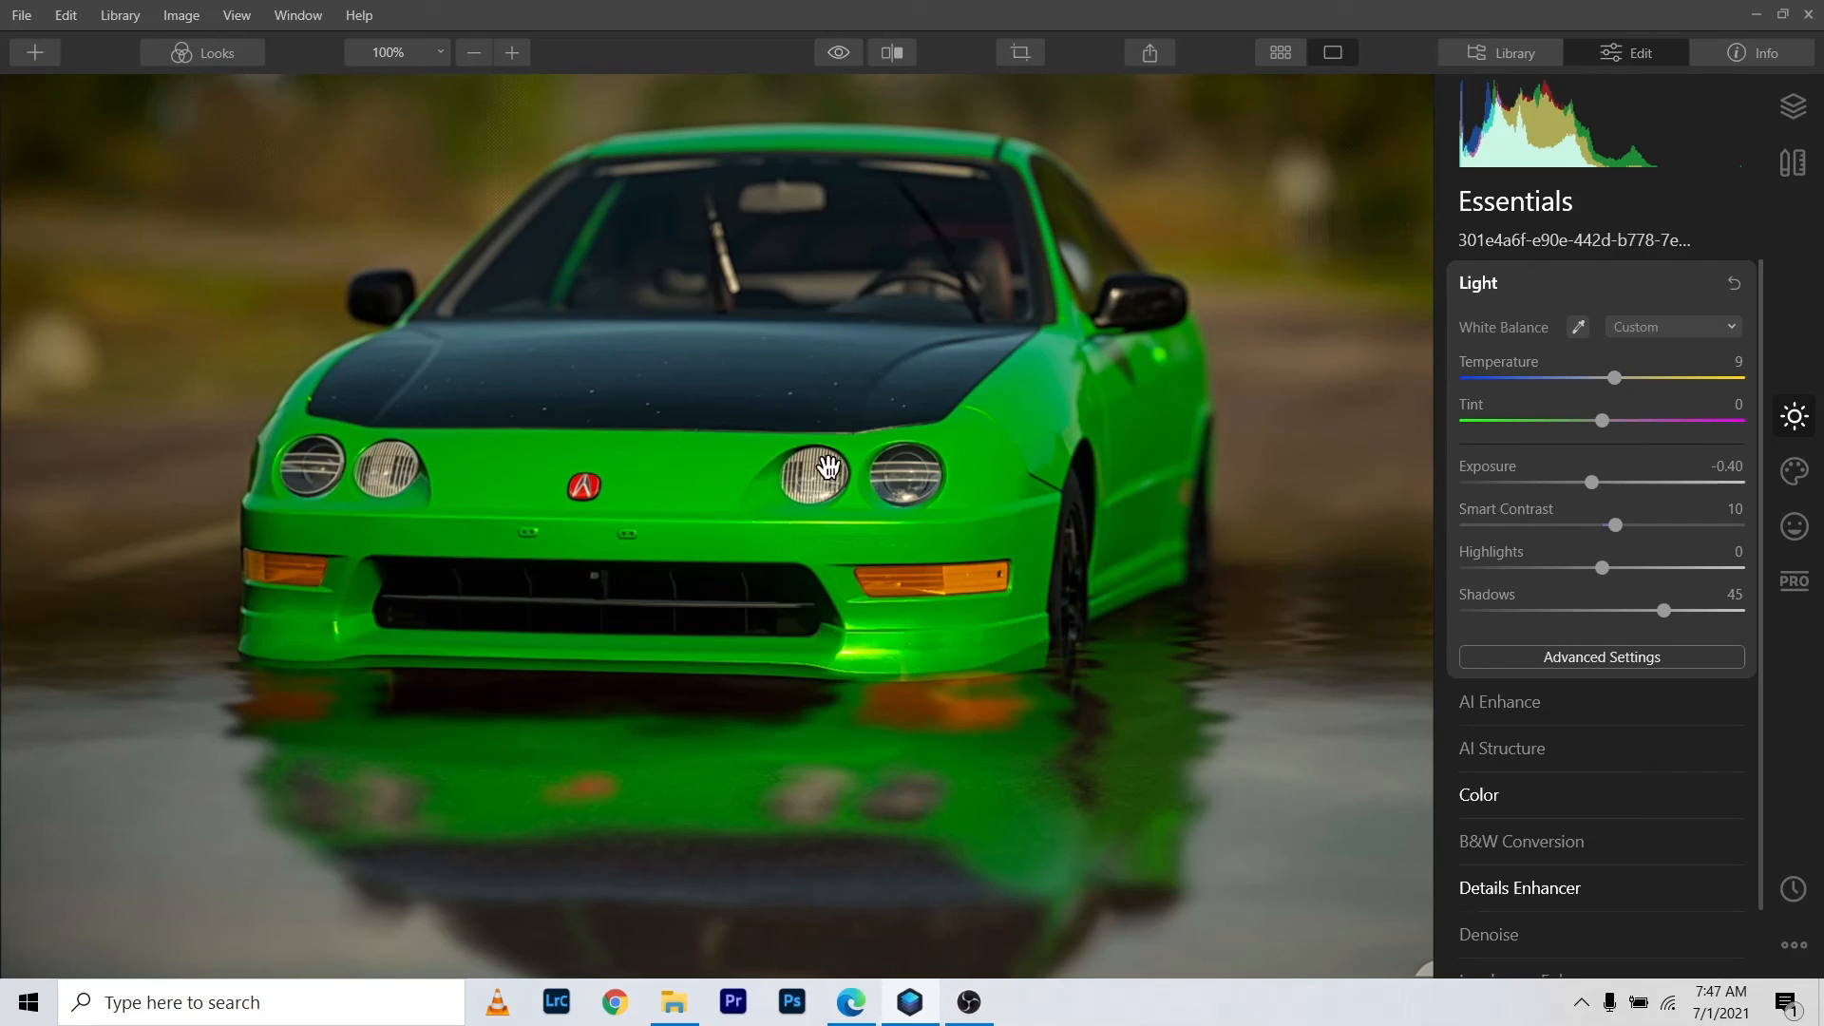
click(840, 54)
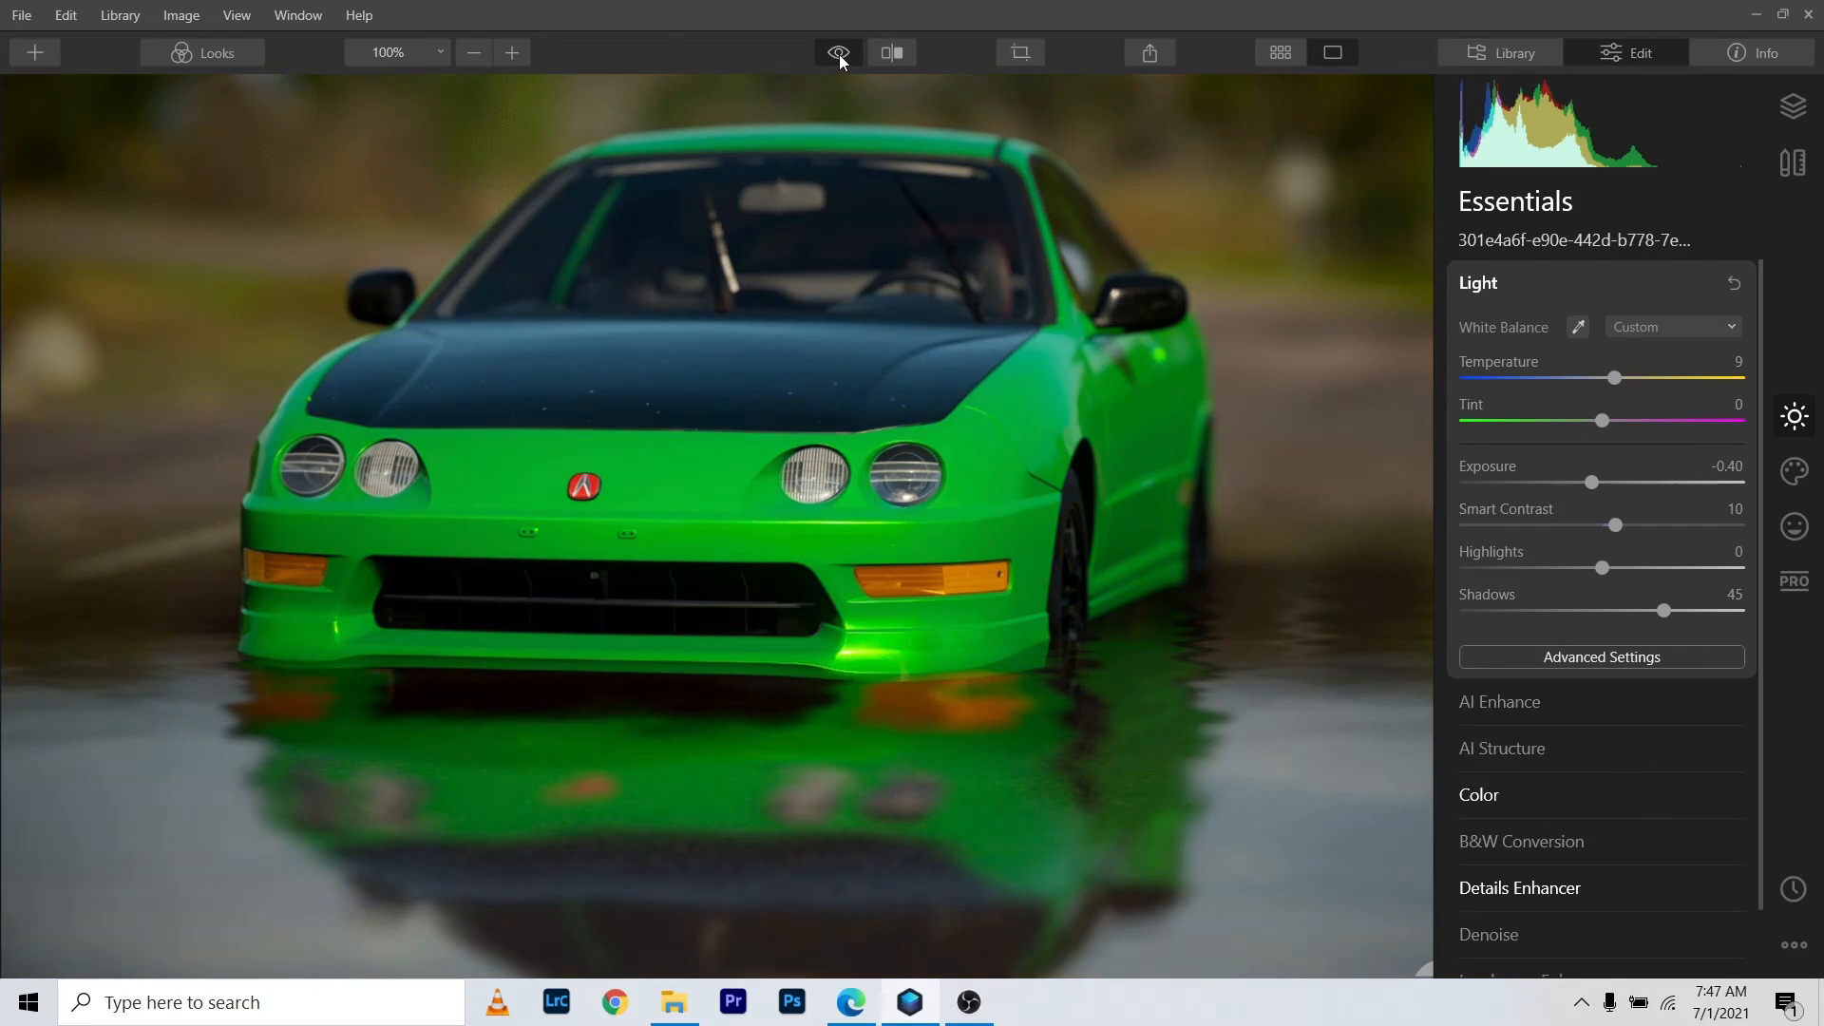
click(840, 54)
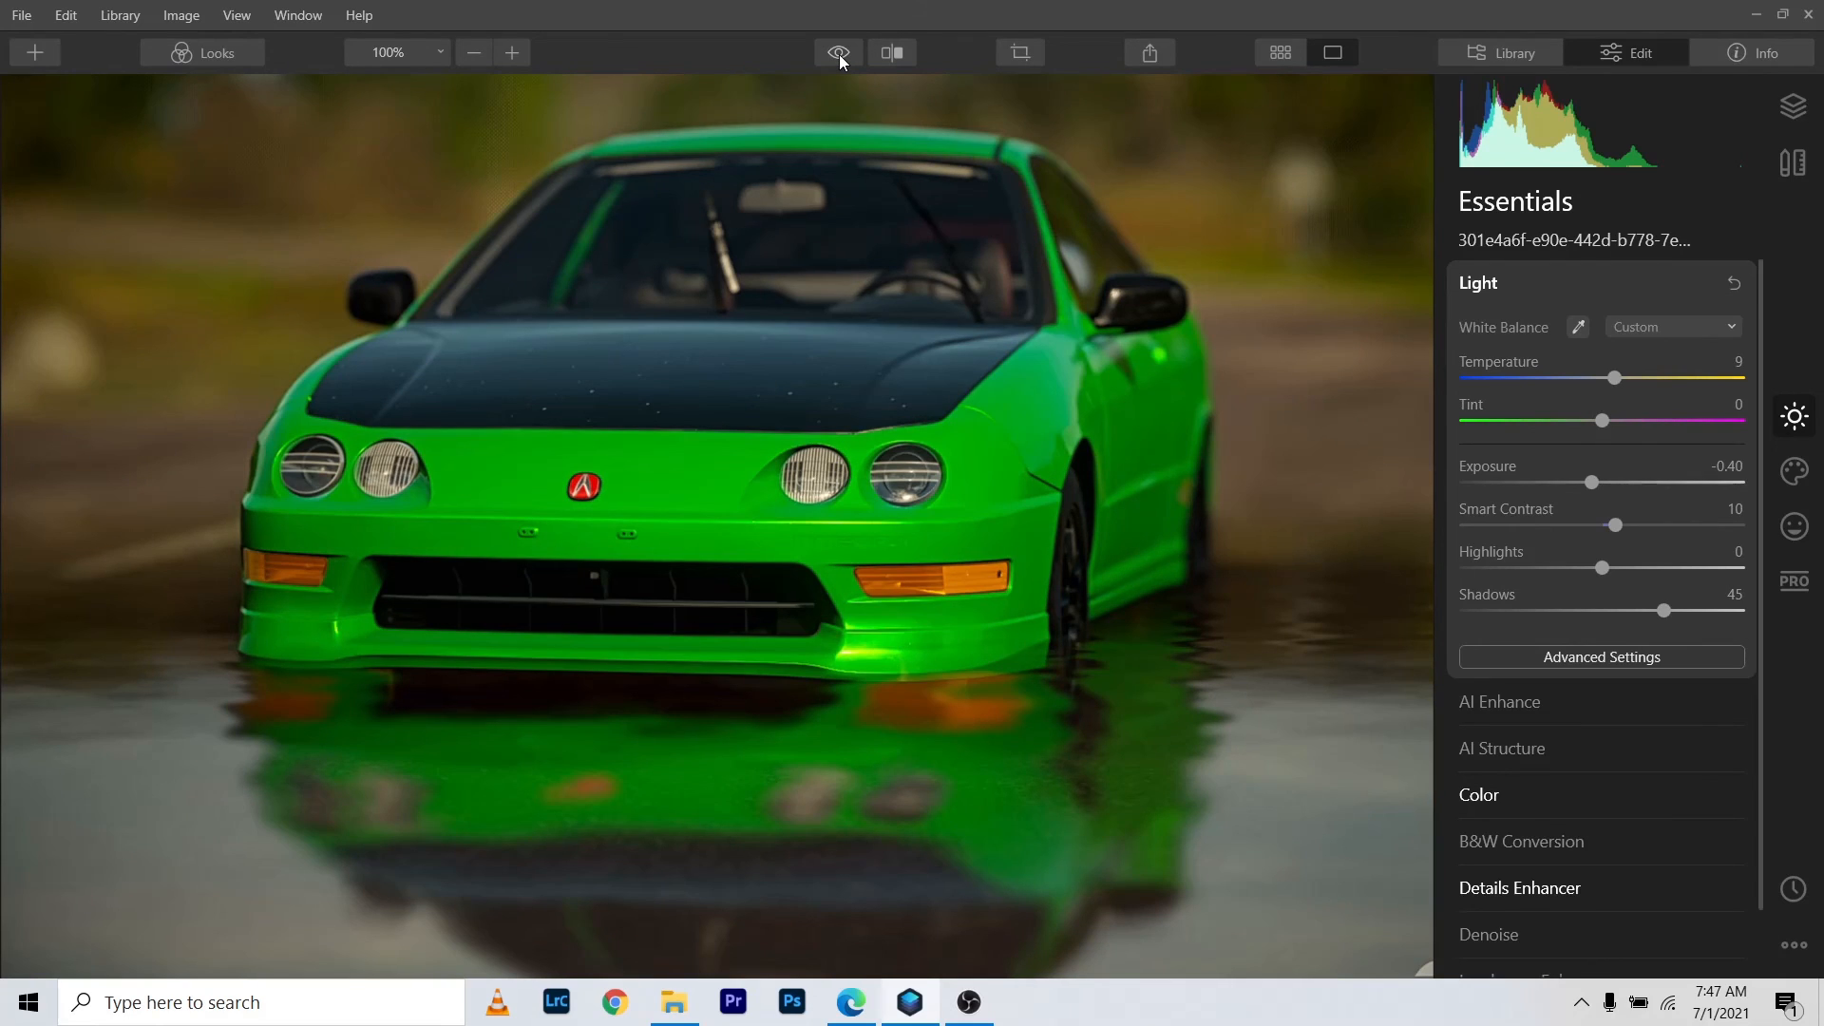
click(839, 54)
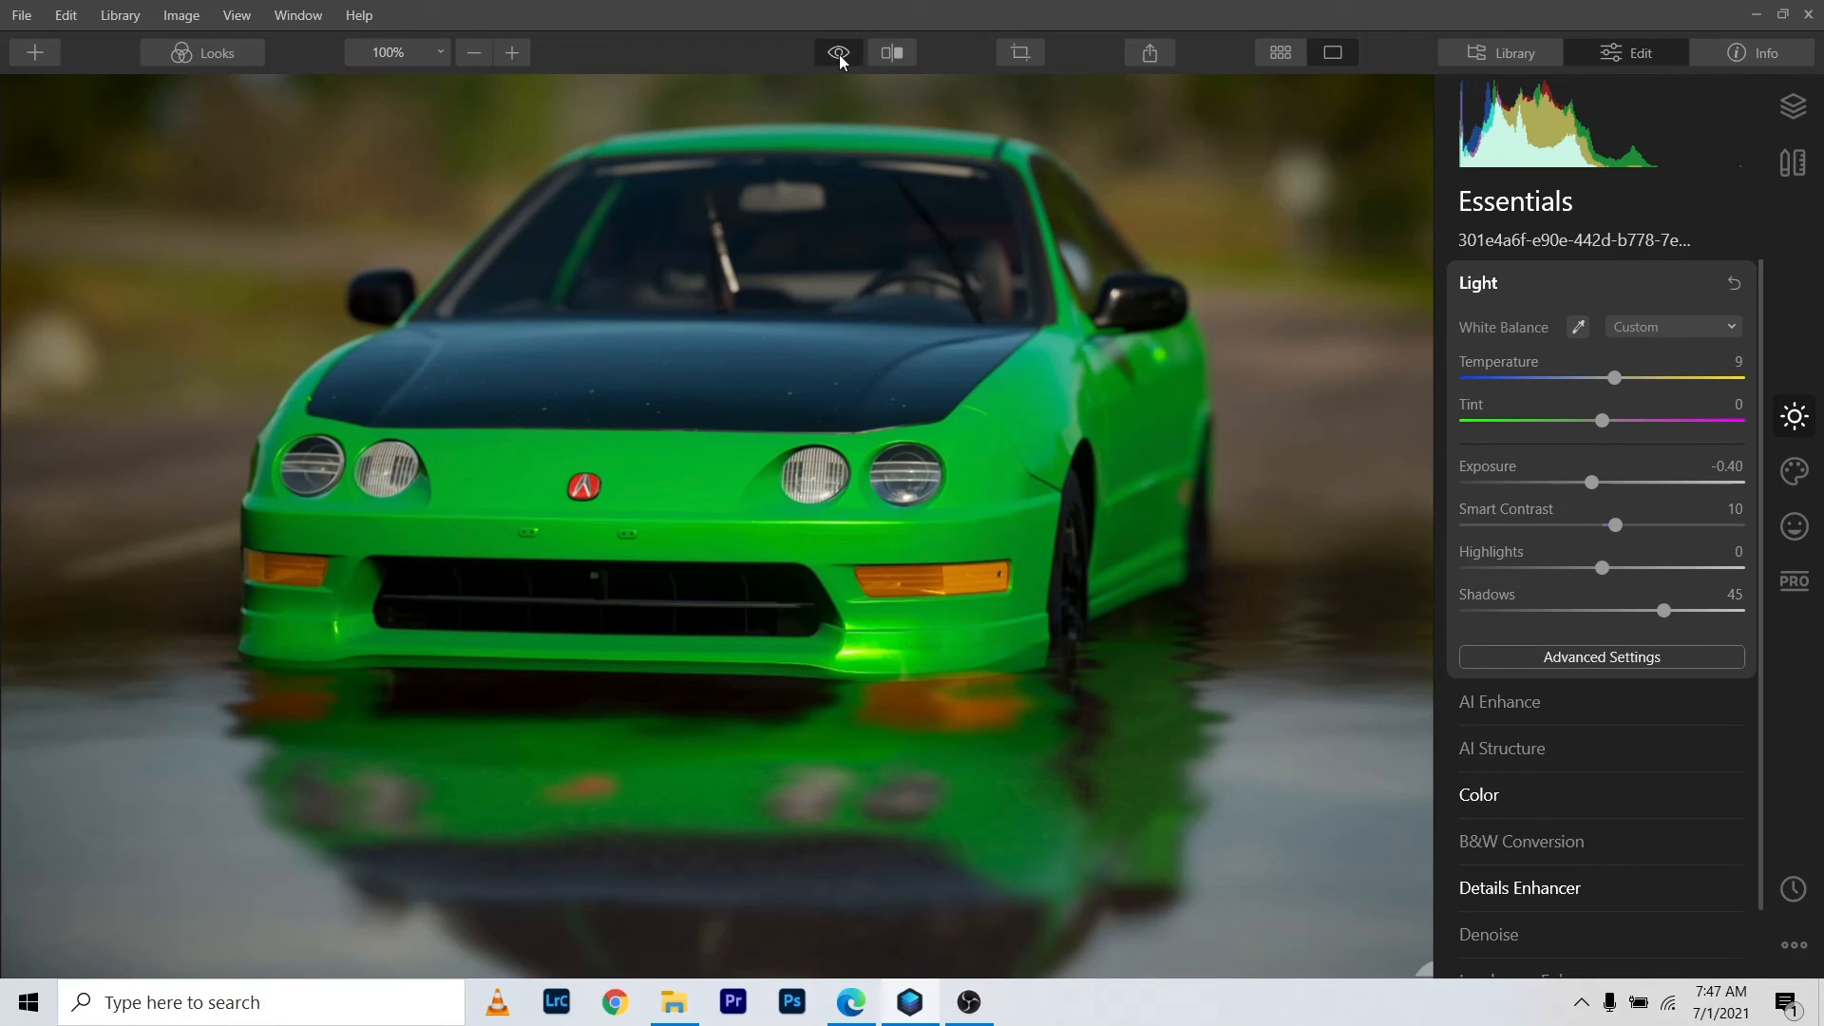
click(840, 54)
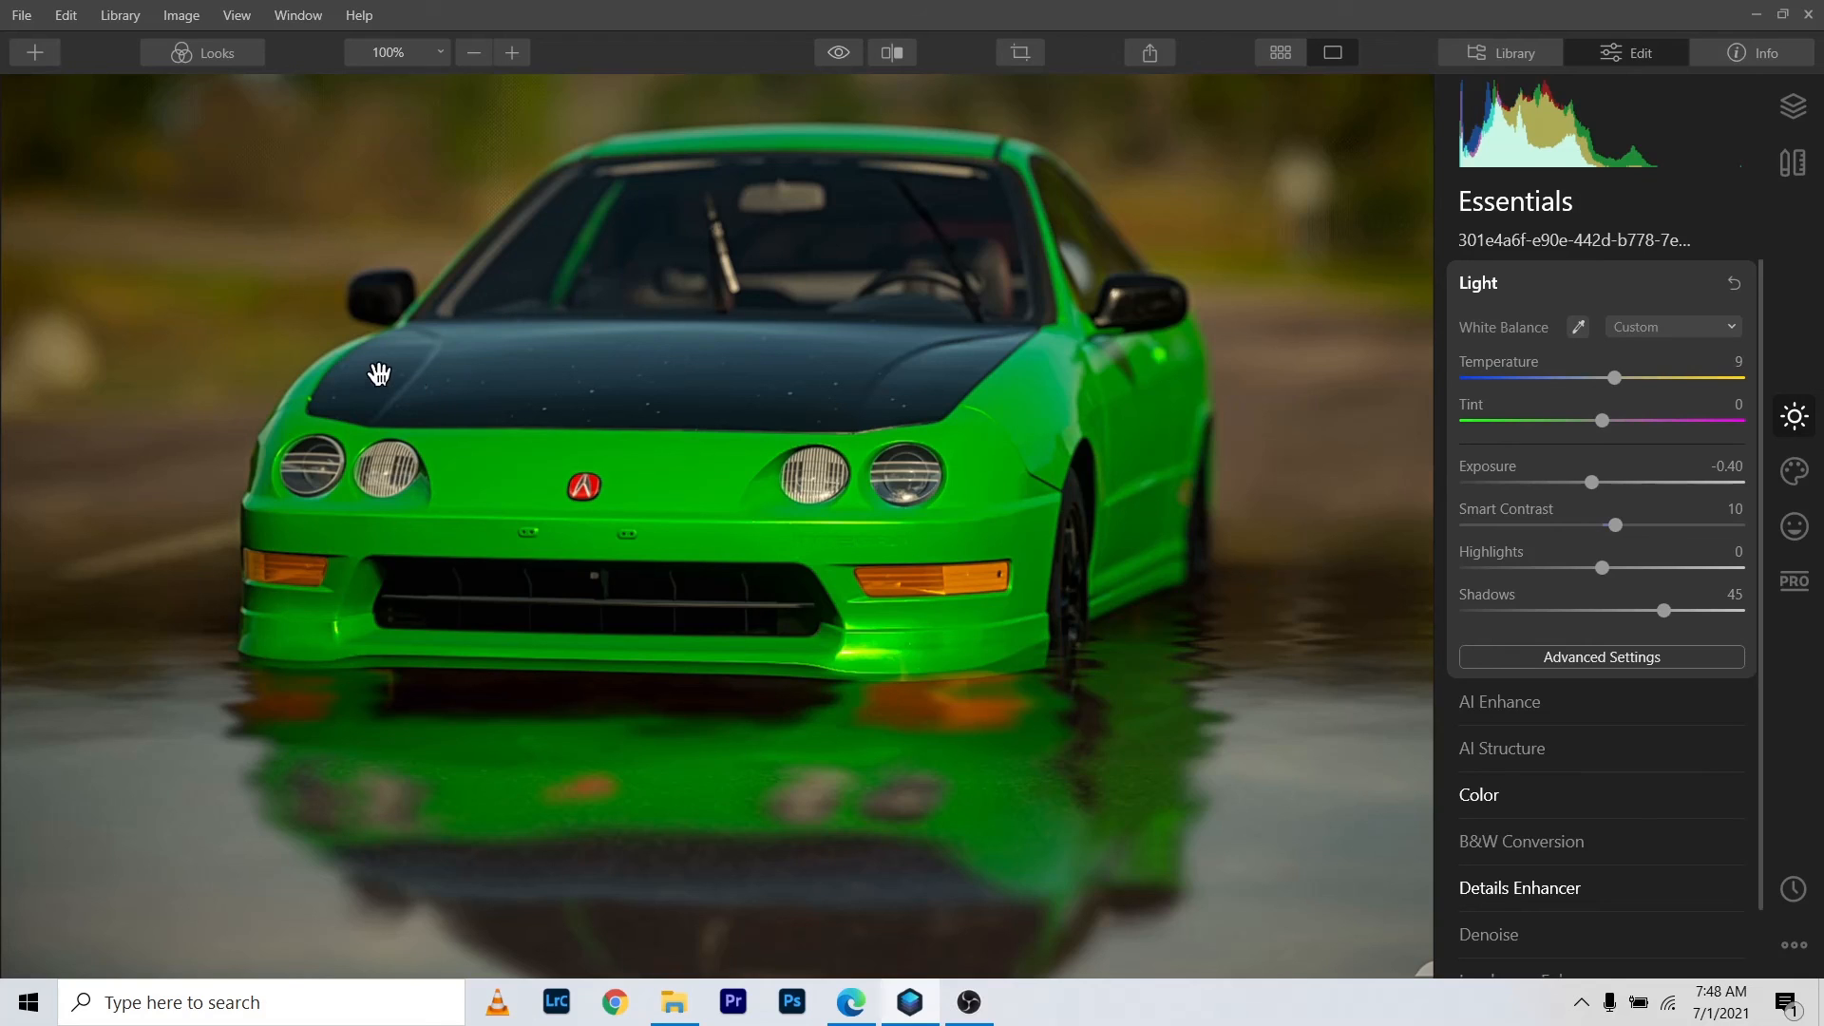
Step: Try a green Tint of -83 in the Light adjustments and reset Tint to 0
drag(513, 371, 576, 448)
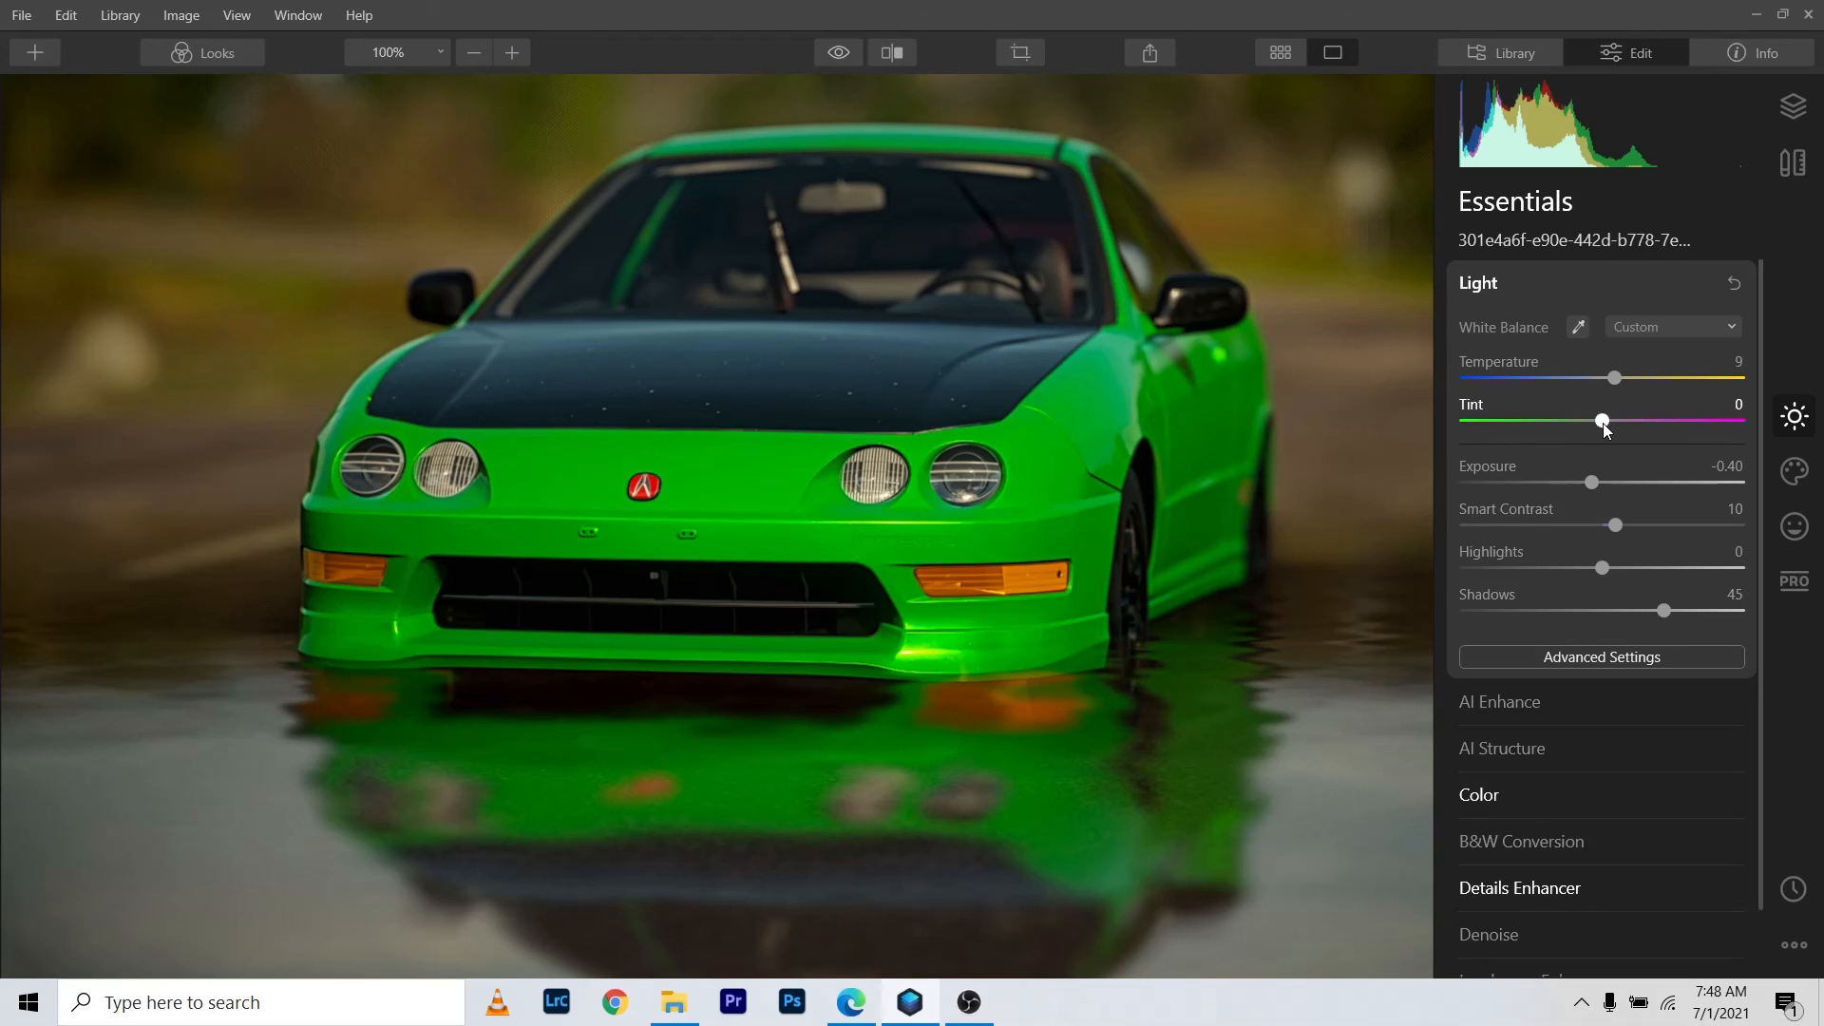
drag(1602, 420, 1490, 438)
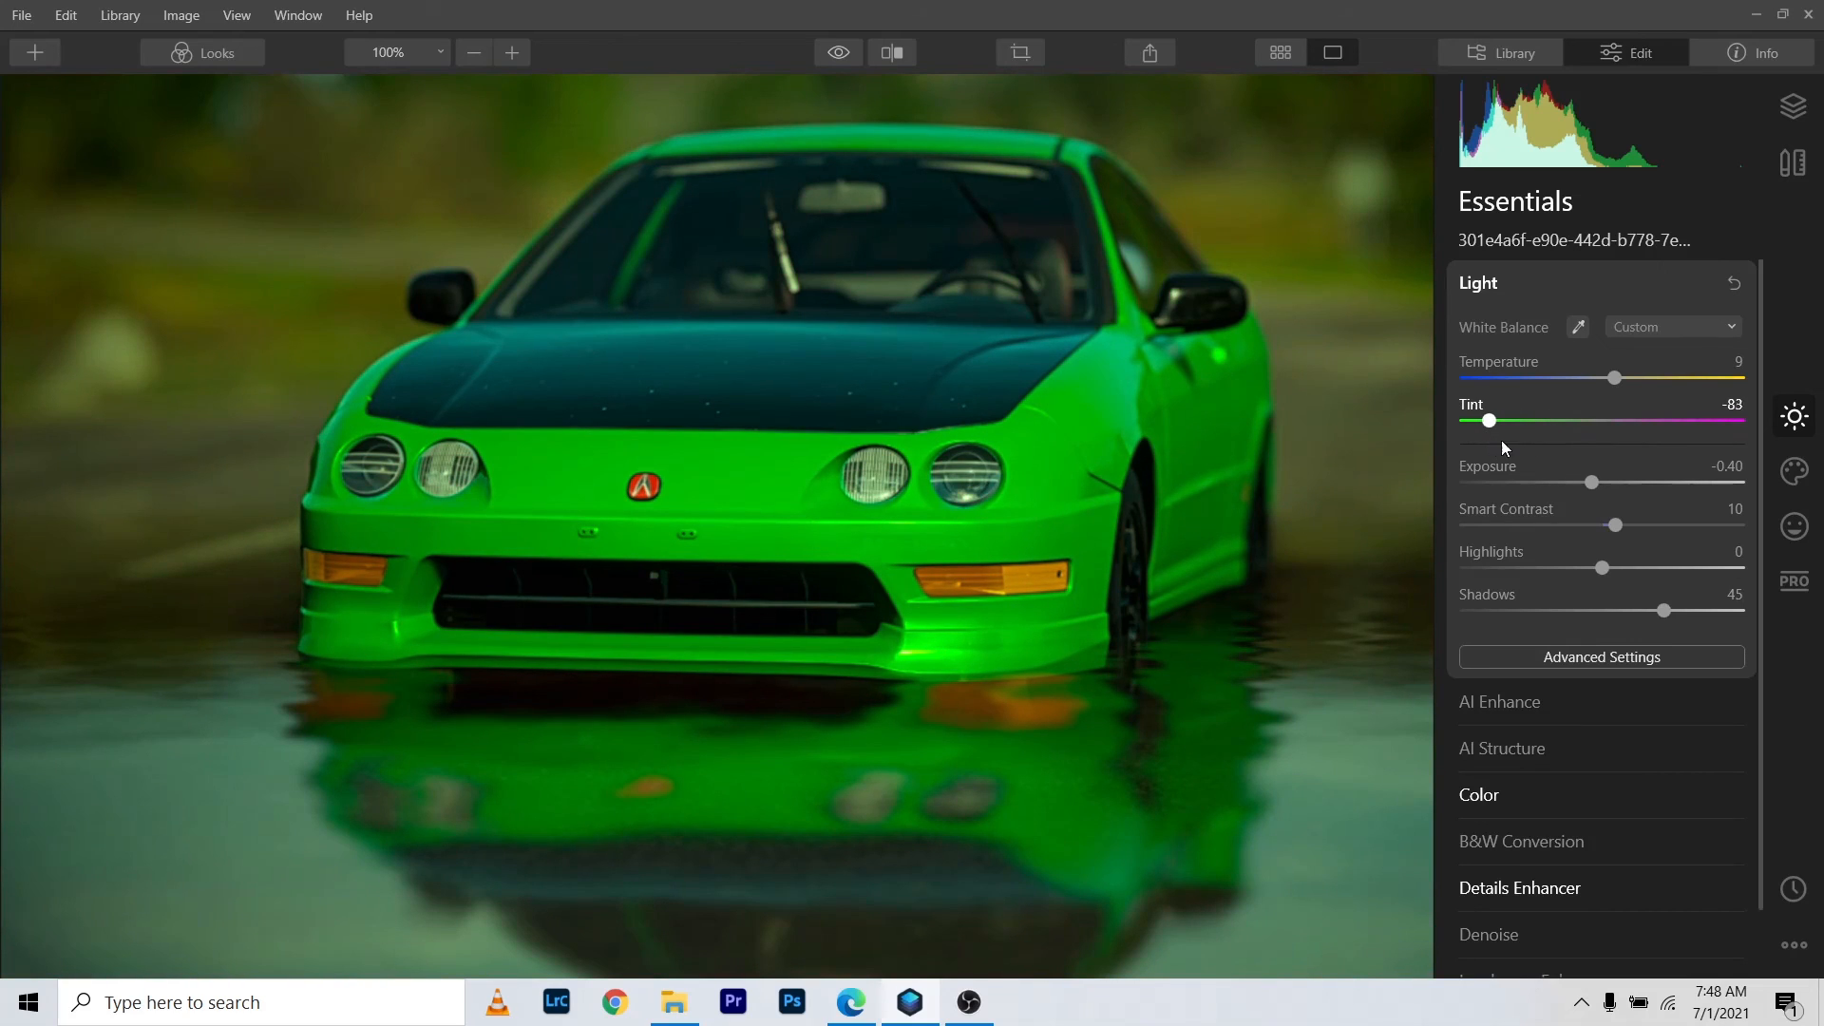
double_click(1501, 440)
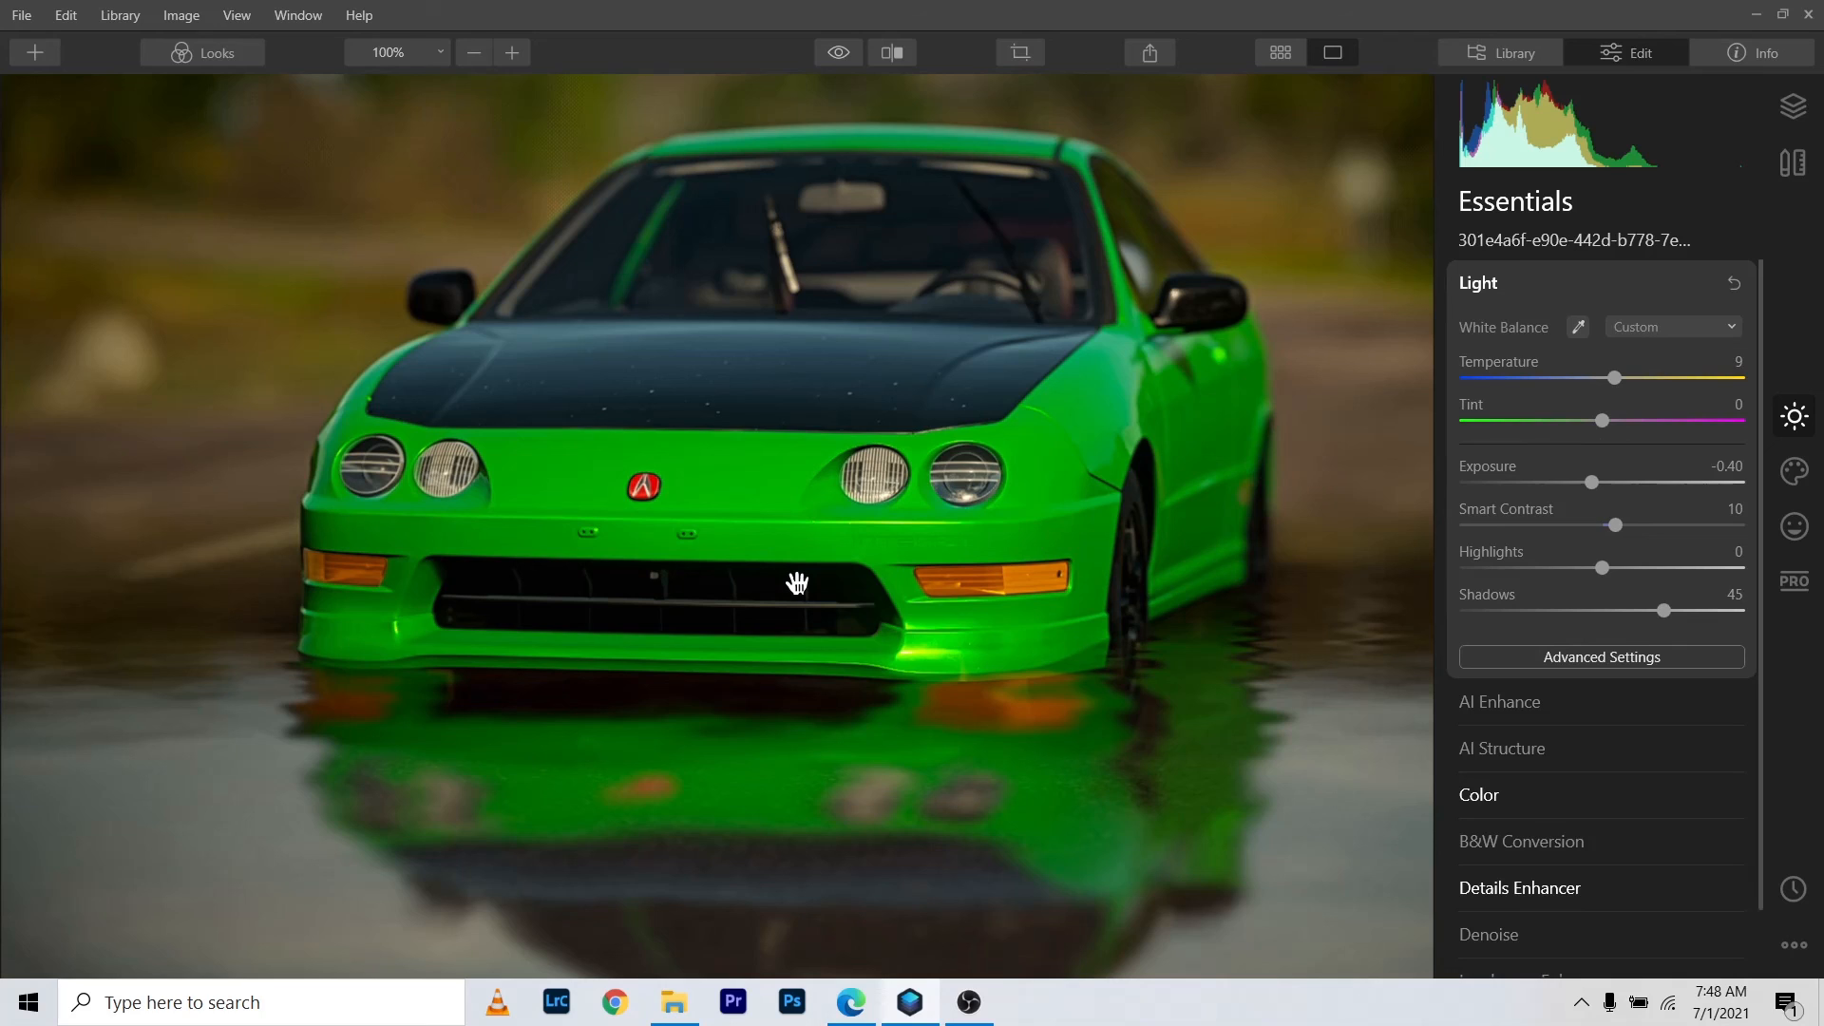
Step: Compare the whole edited photo with the original, using a before/after split and repeated full previews of the original
click(789, 525)
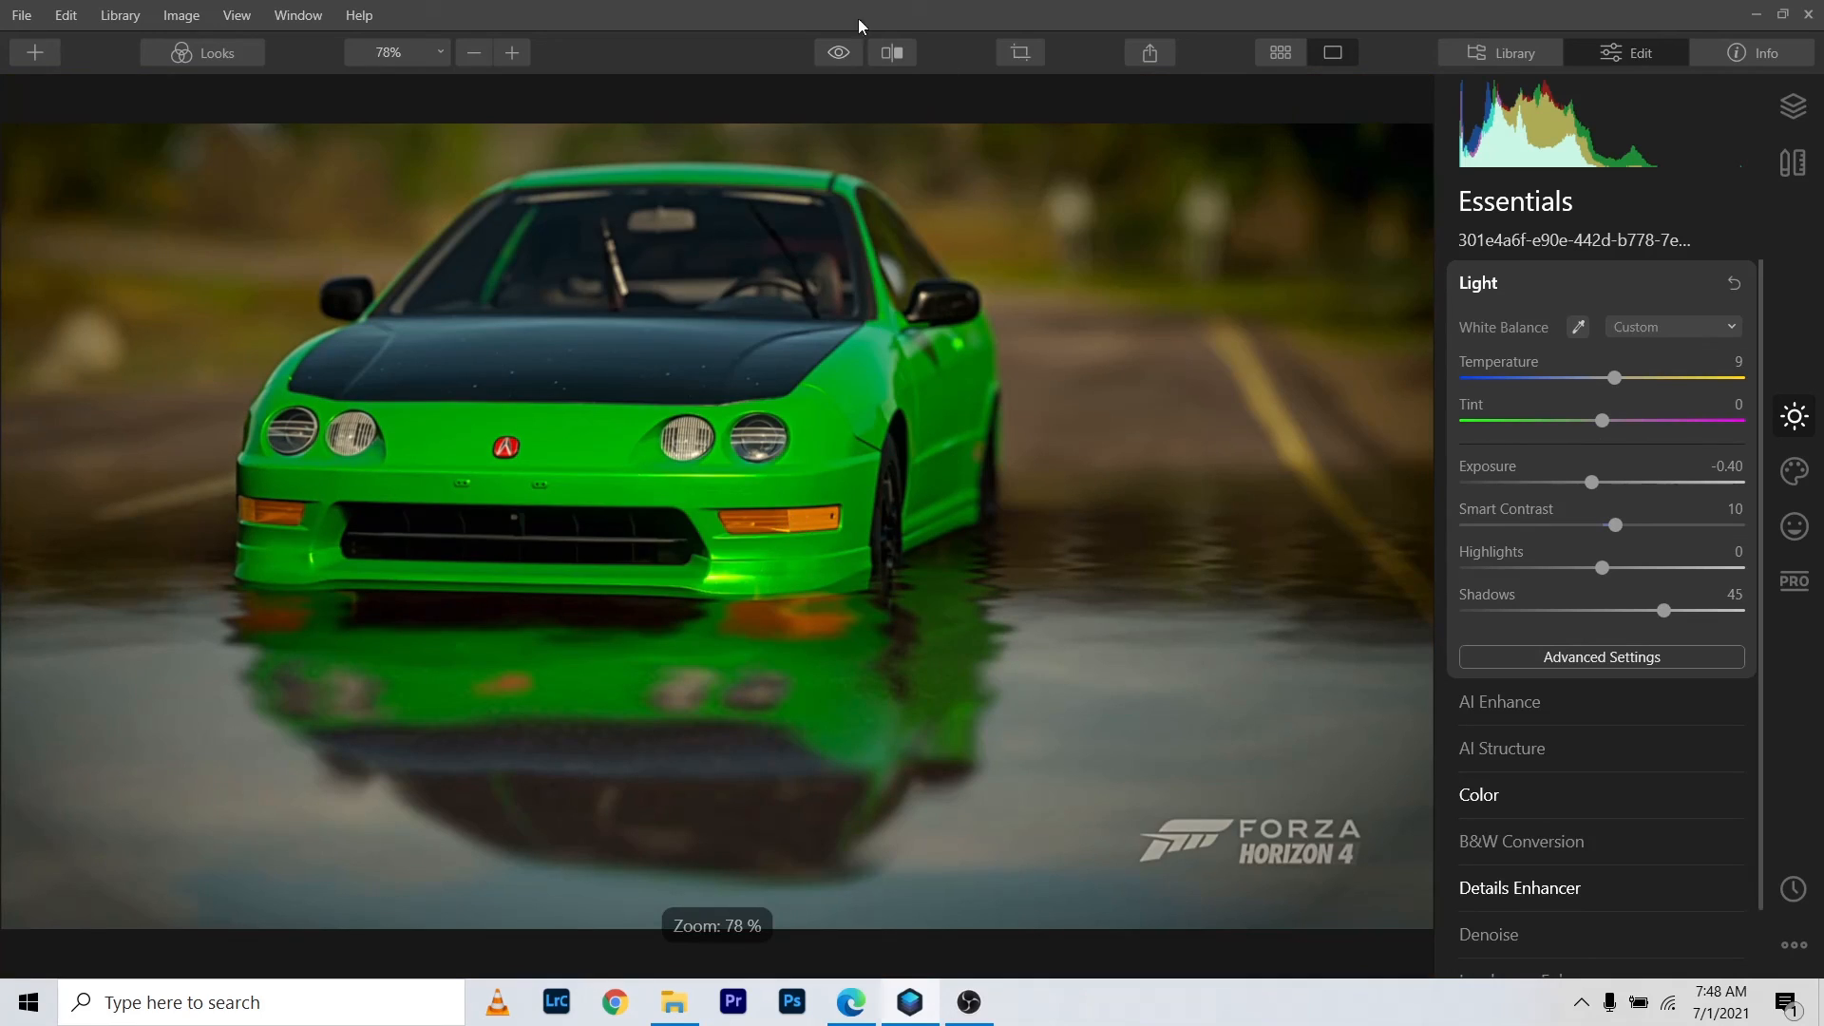
click(892, 53)
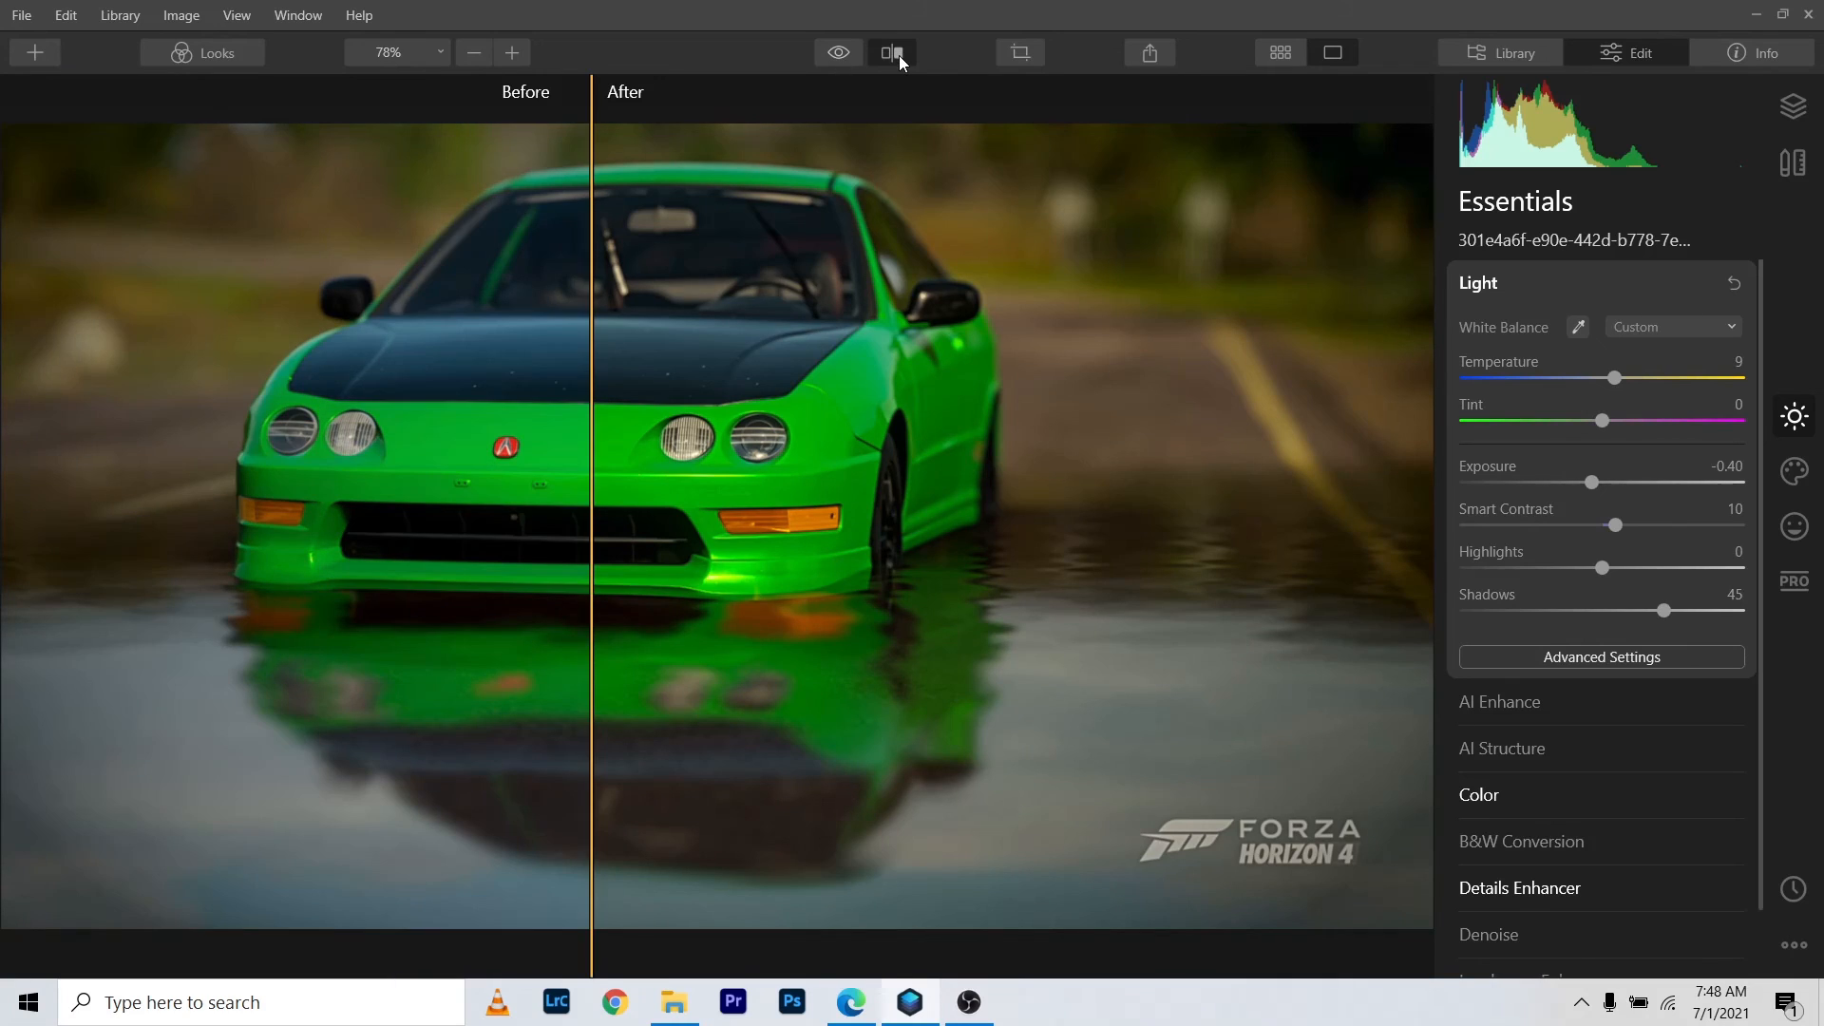
mouse_move(578, 561)
mouse_down()
mouse_move(504, 561)
mouse_move(603, 562)
mouse_up()
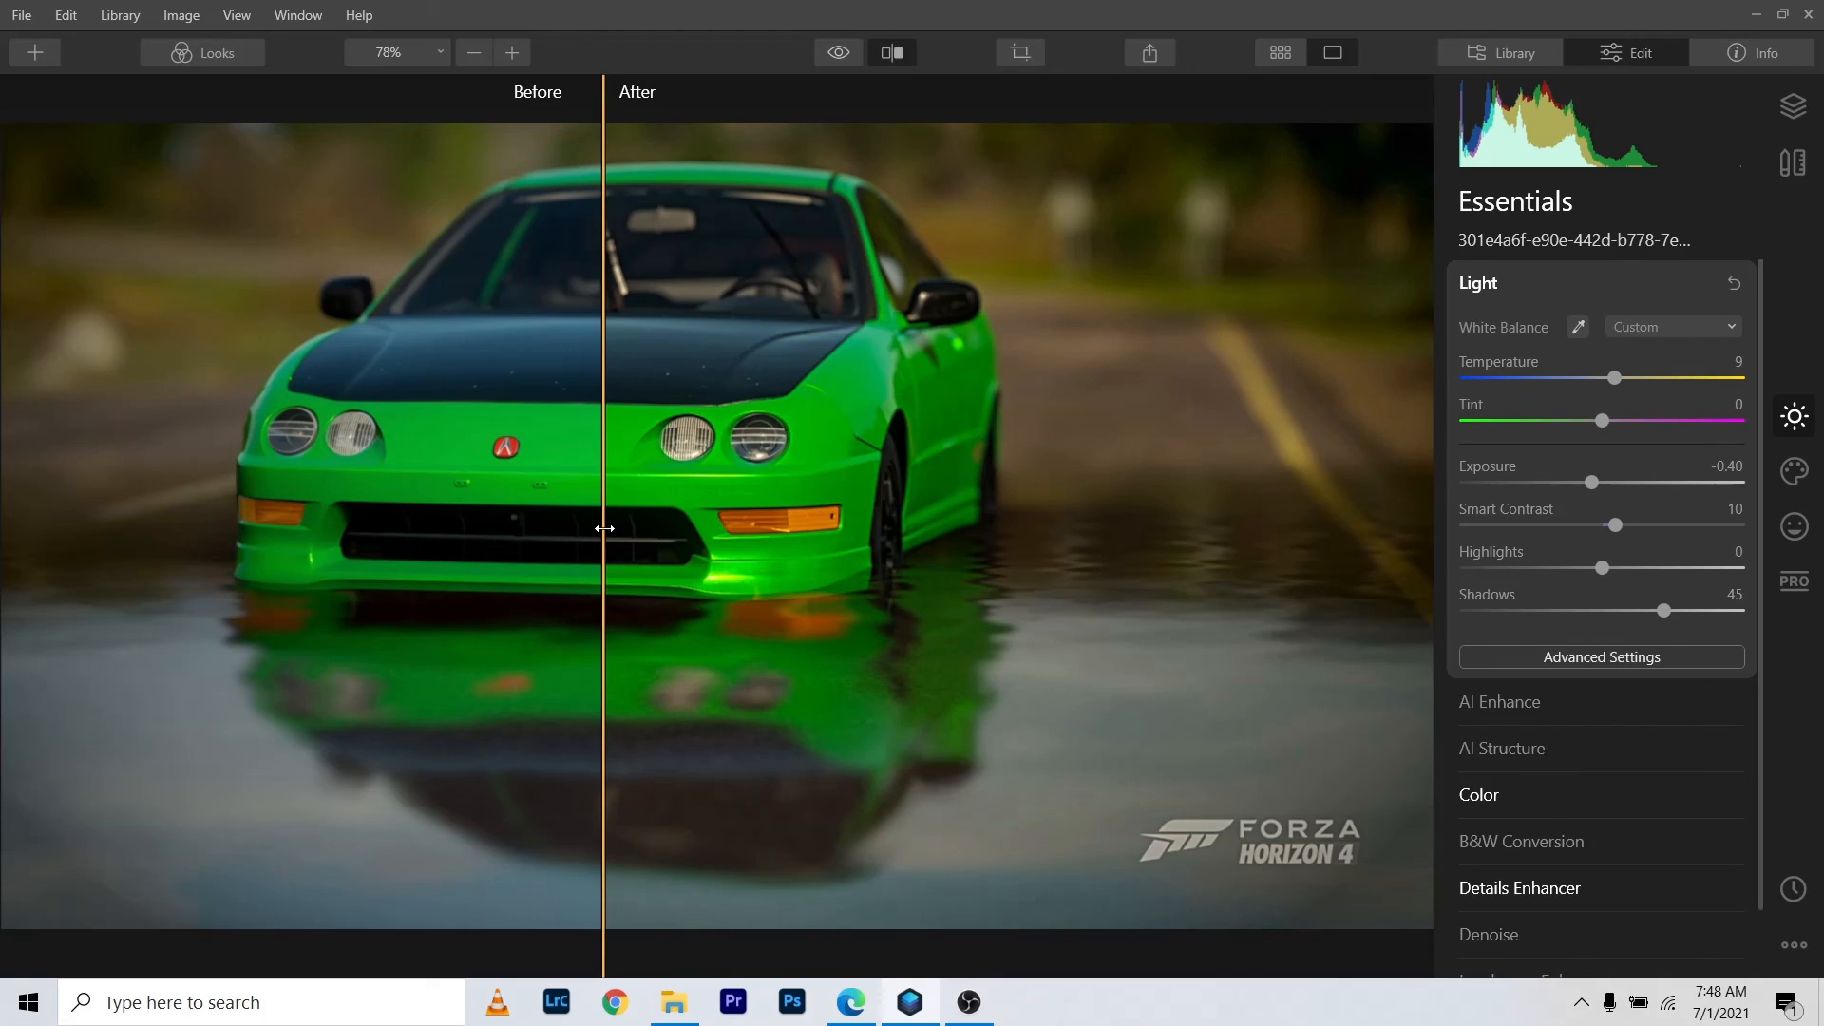
click(891, 57)
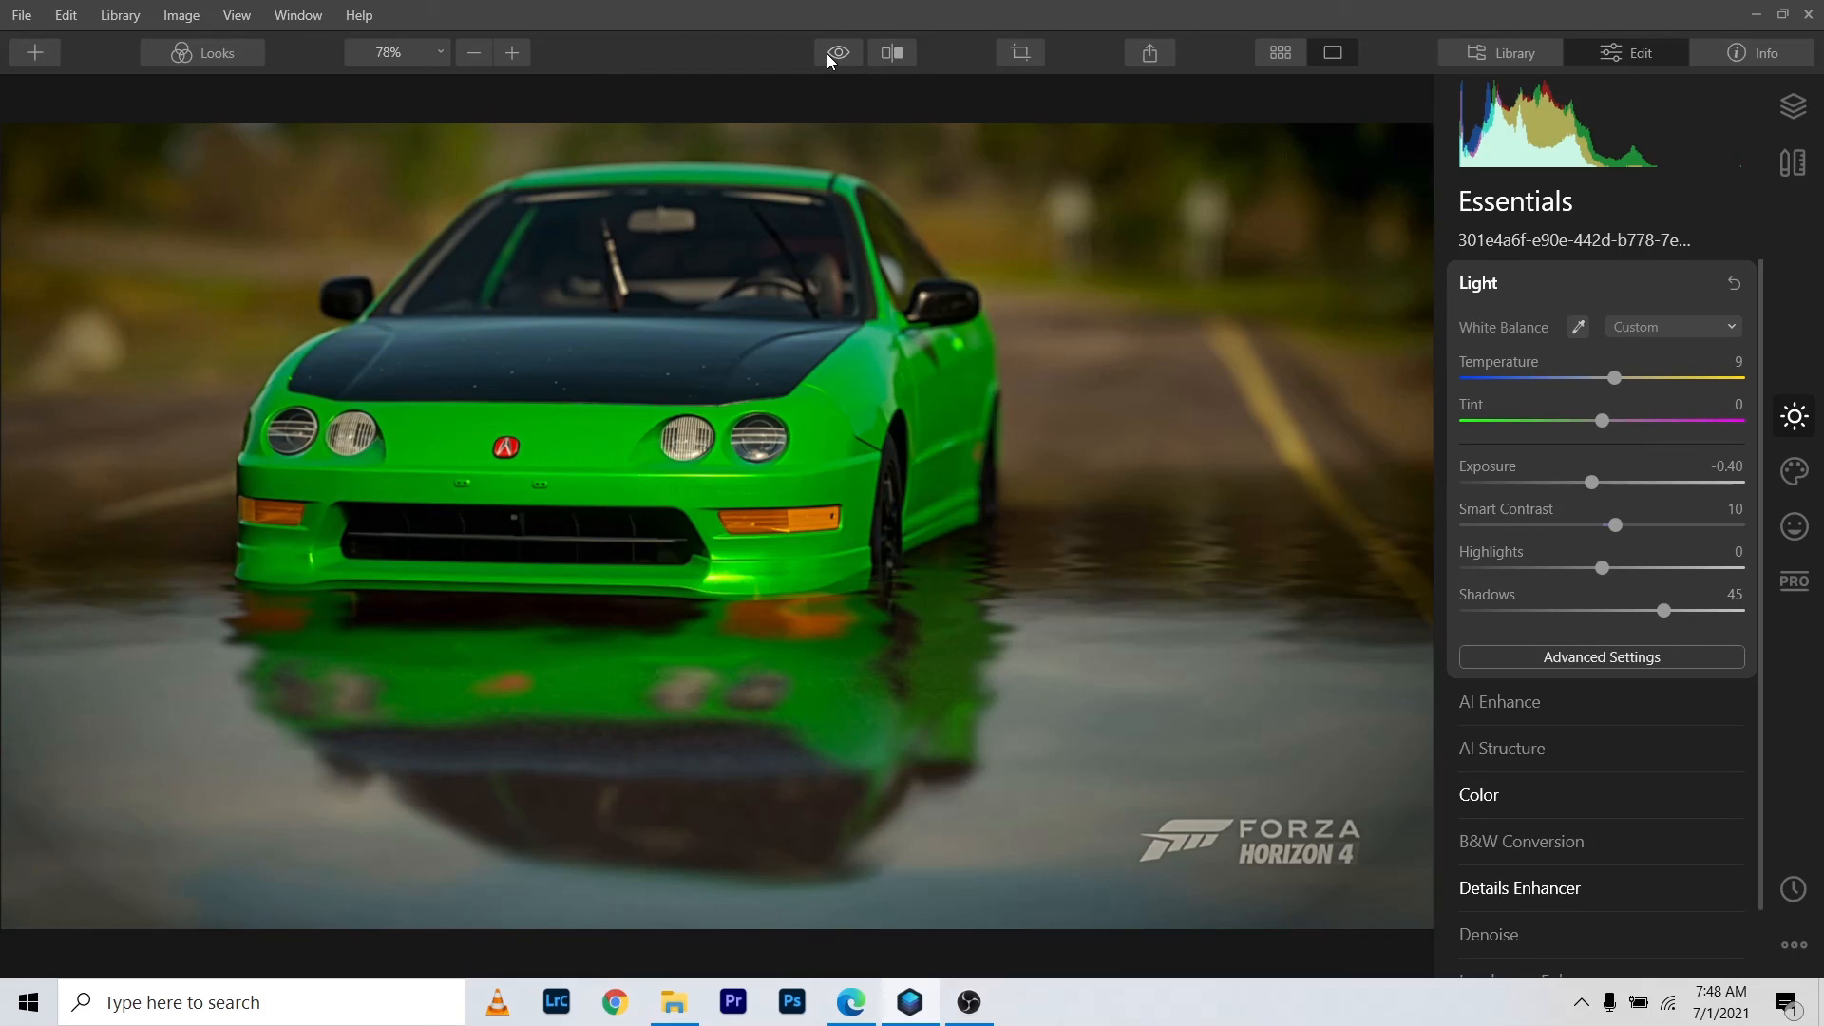
click(827, 53)
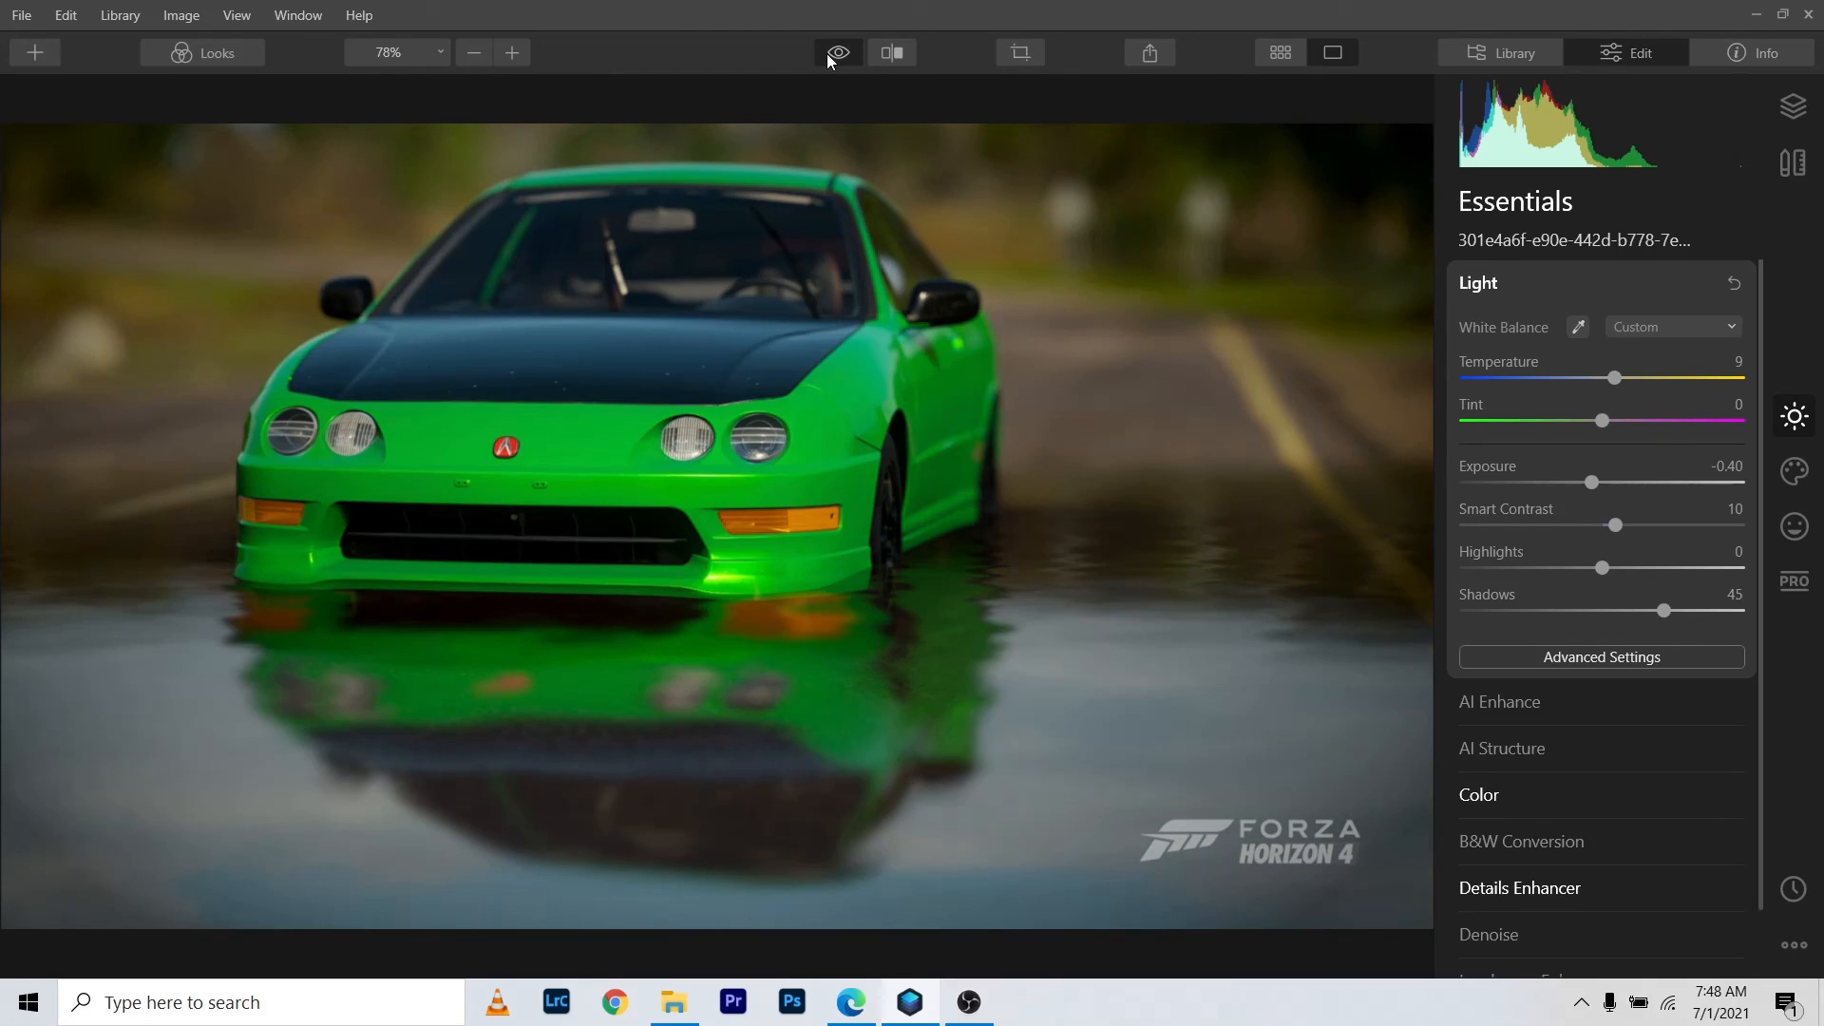
click(826, 53)
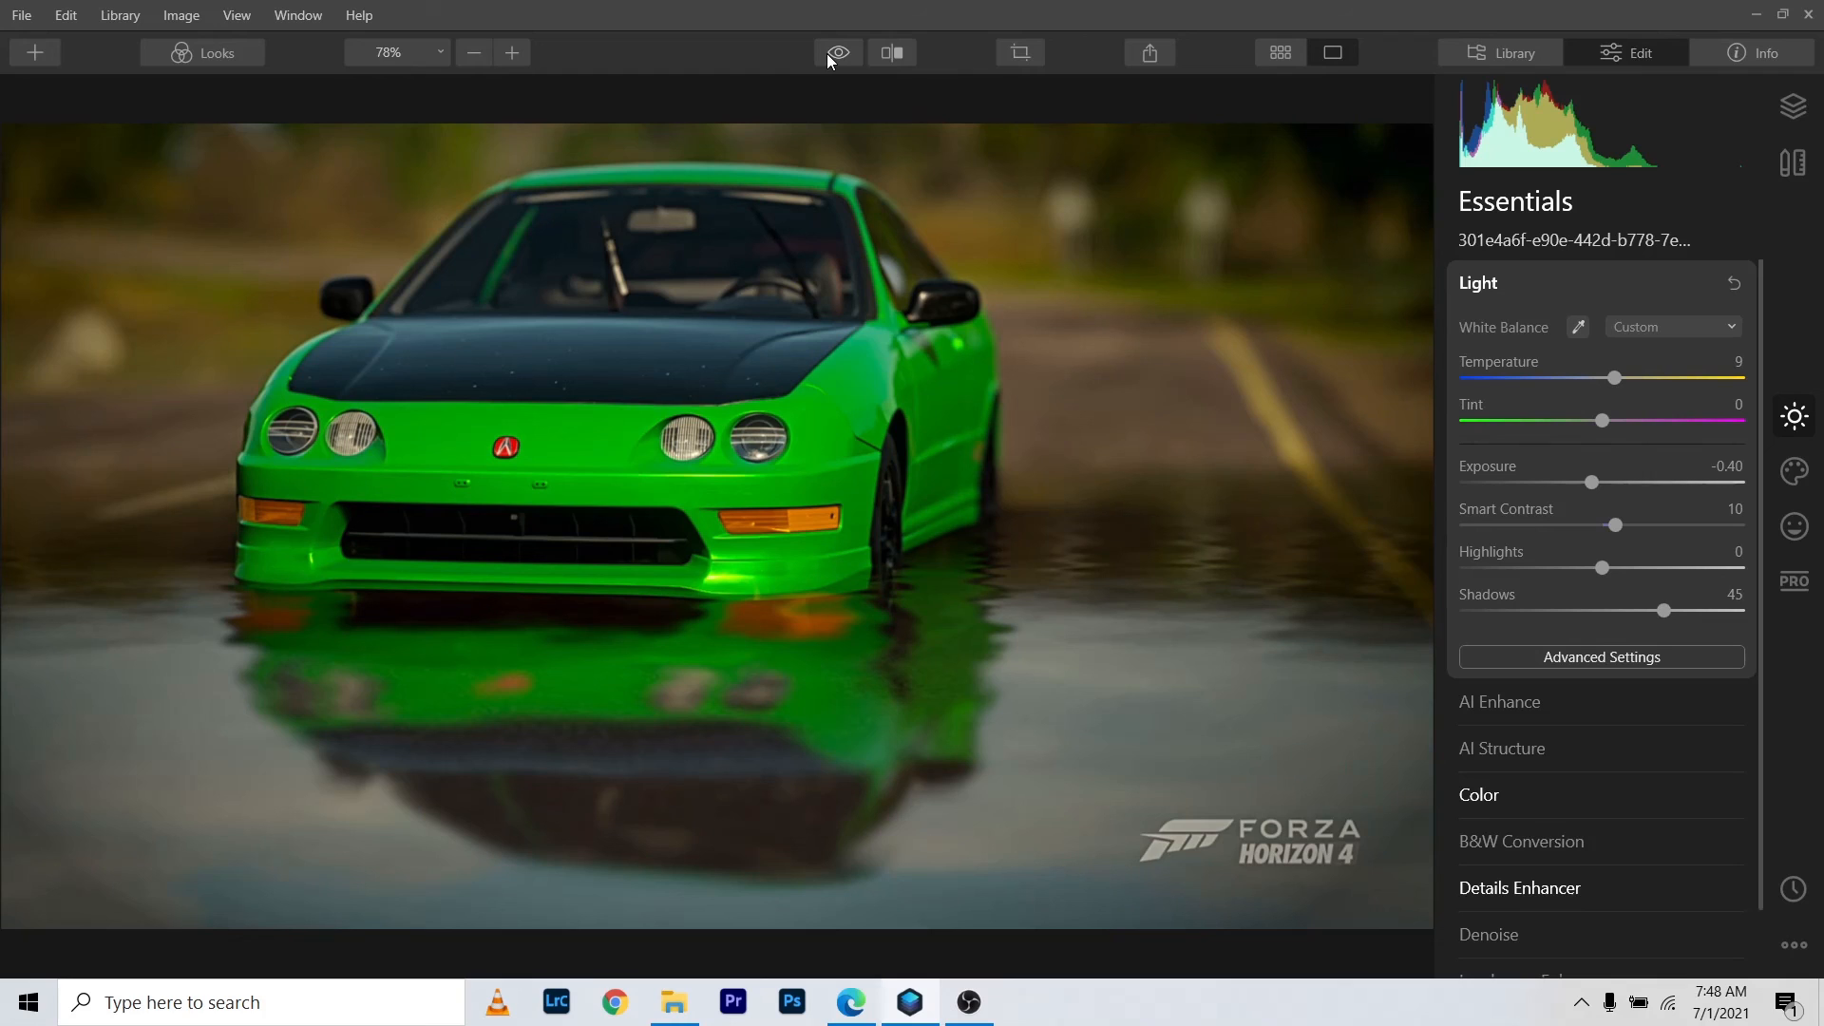
click(826, 53)
click(826, 53)
click(829, 53)
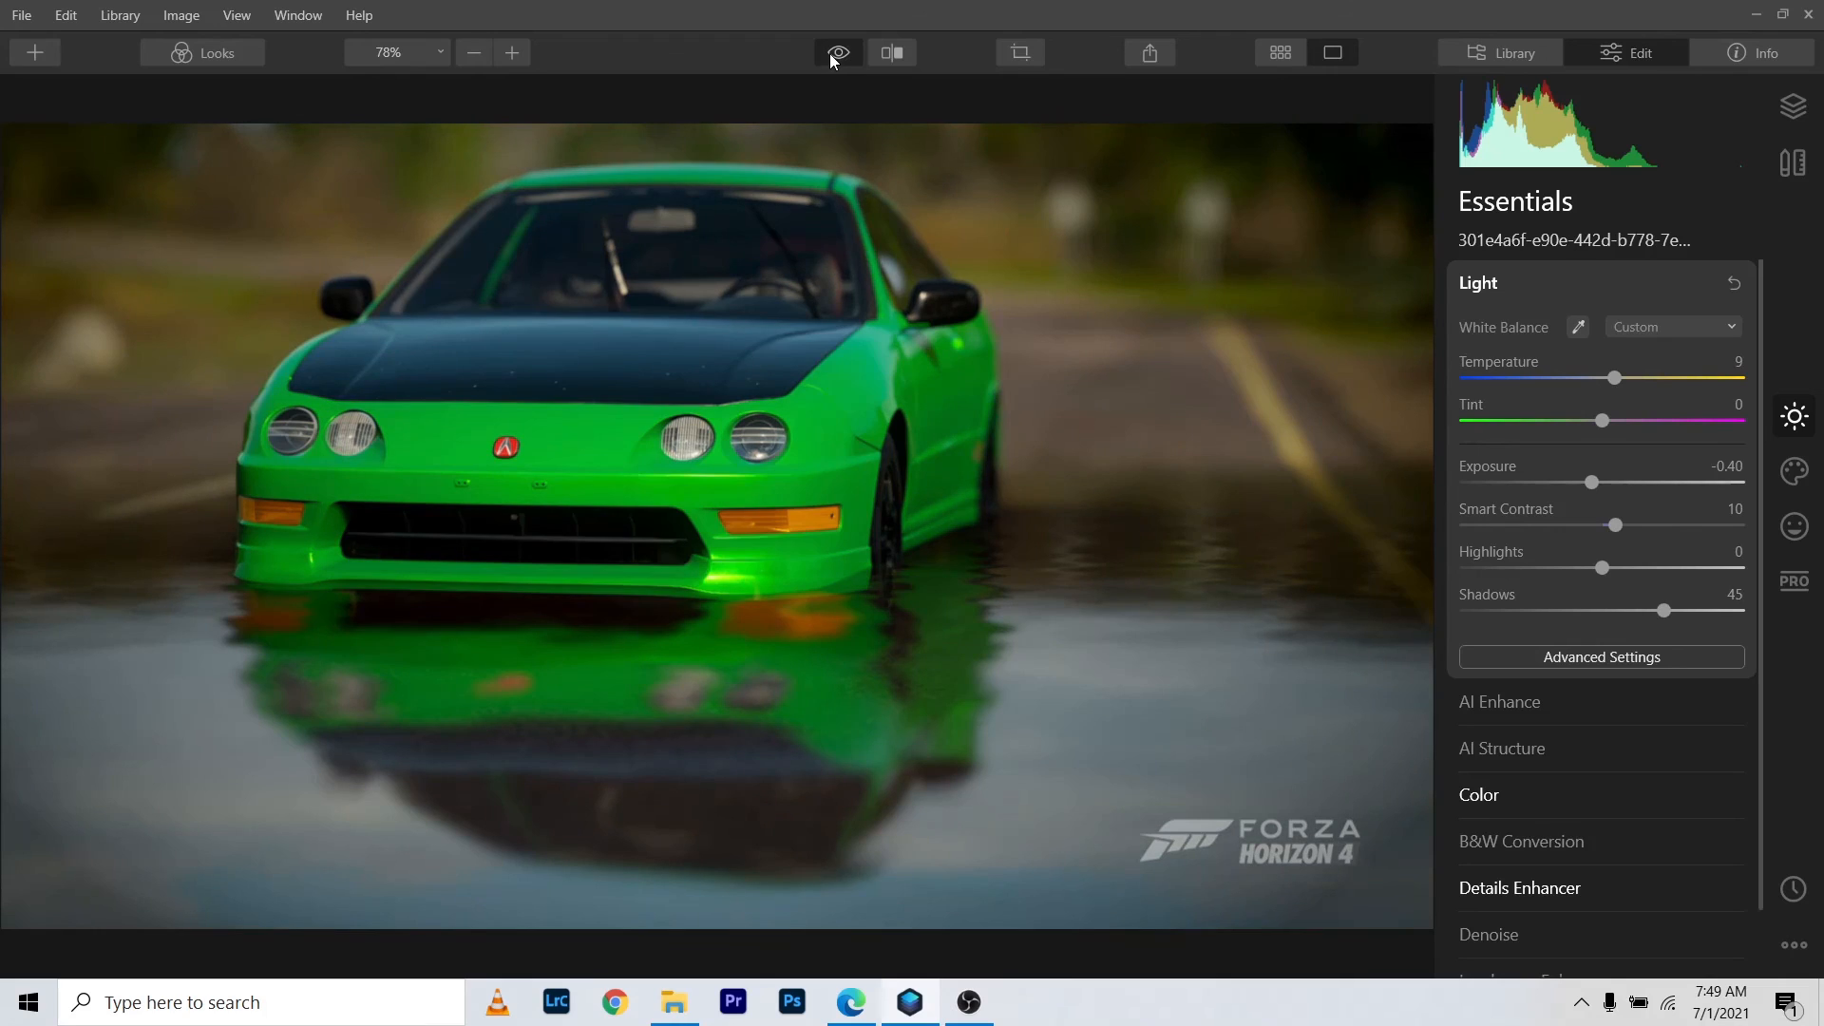